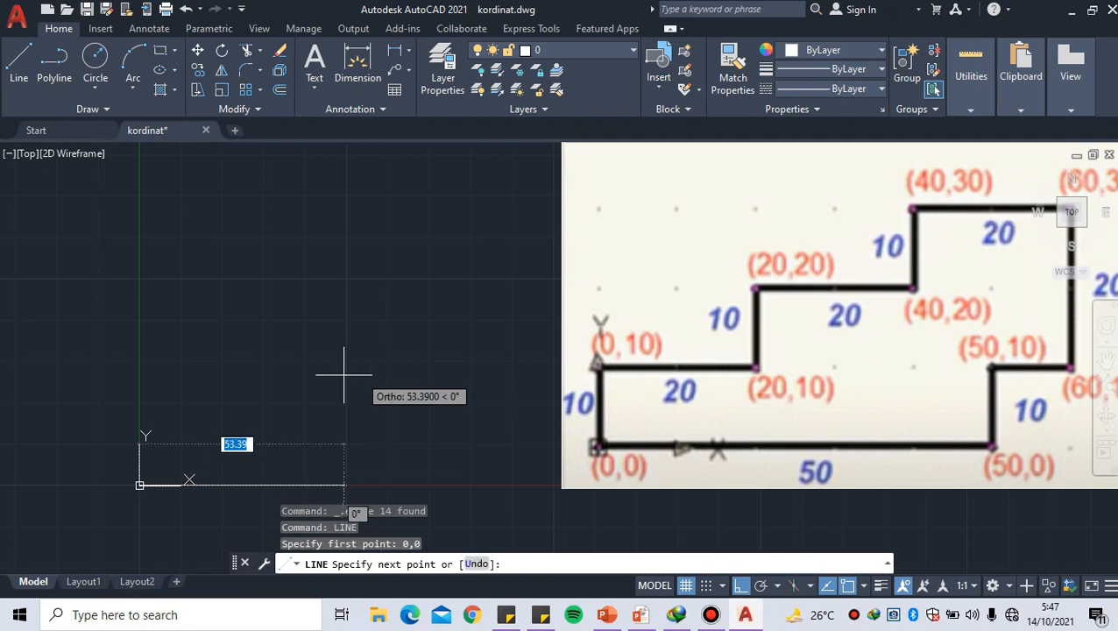
Draw the base line of the stepped outline from the origin to absolute coordinate 50,0
mouse_move(348, 427)
middle_mouse_down()
mouse_move(397, 348)
mouse_move(415, 423)
middle_mouse_up()
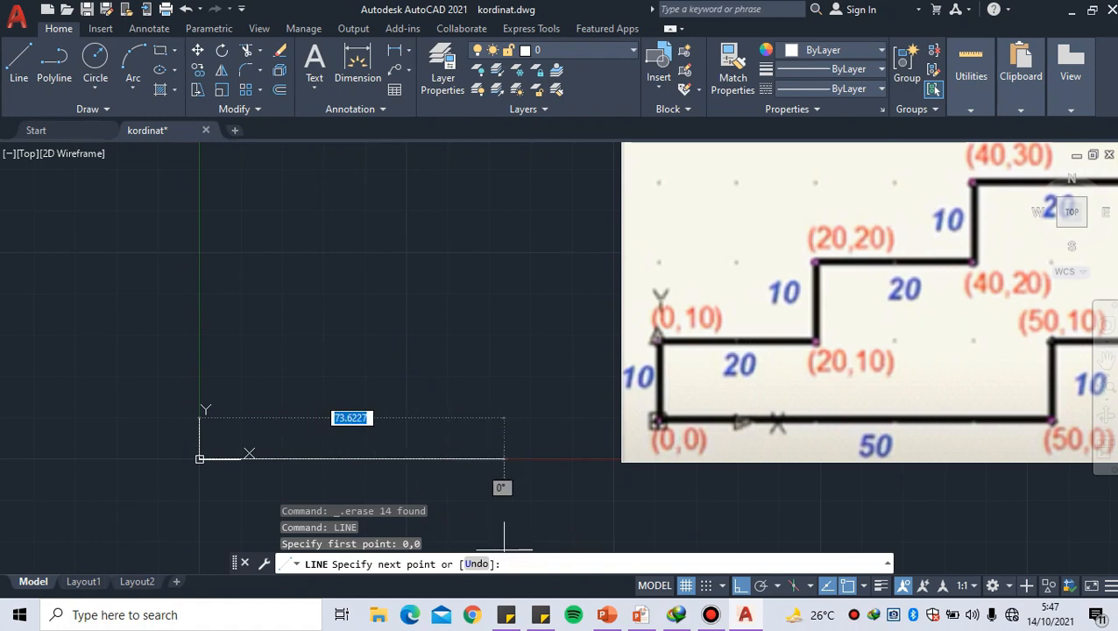
type("5")
key("BackSpace")
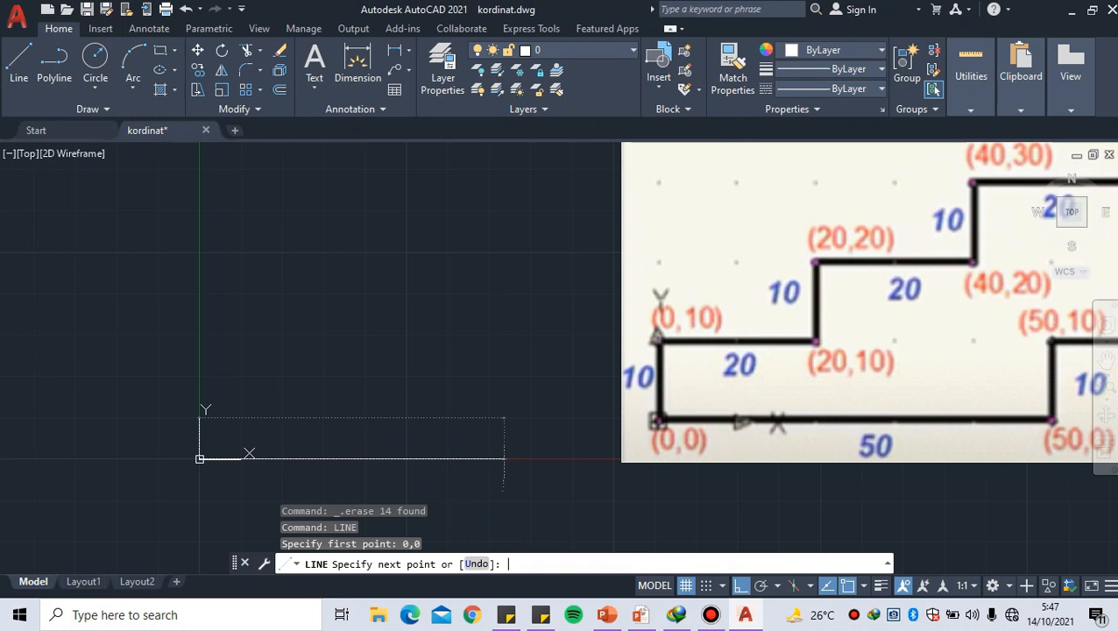
type("50,0")
key("Return")
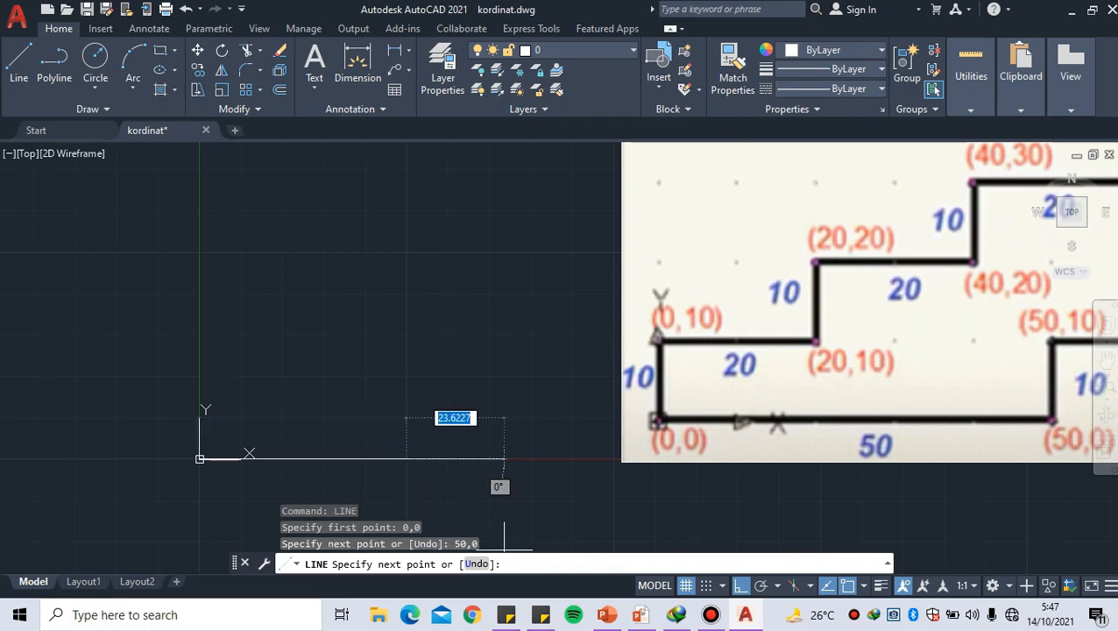
Continue the line vertically from the base line's end to absolute coordinate 50,10
middle_click_drag(411, 371, 404, 391)
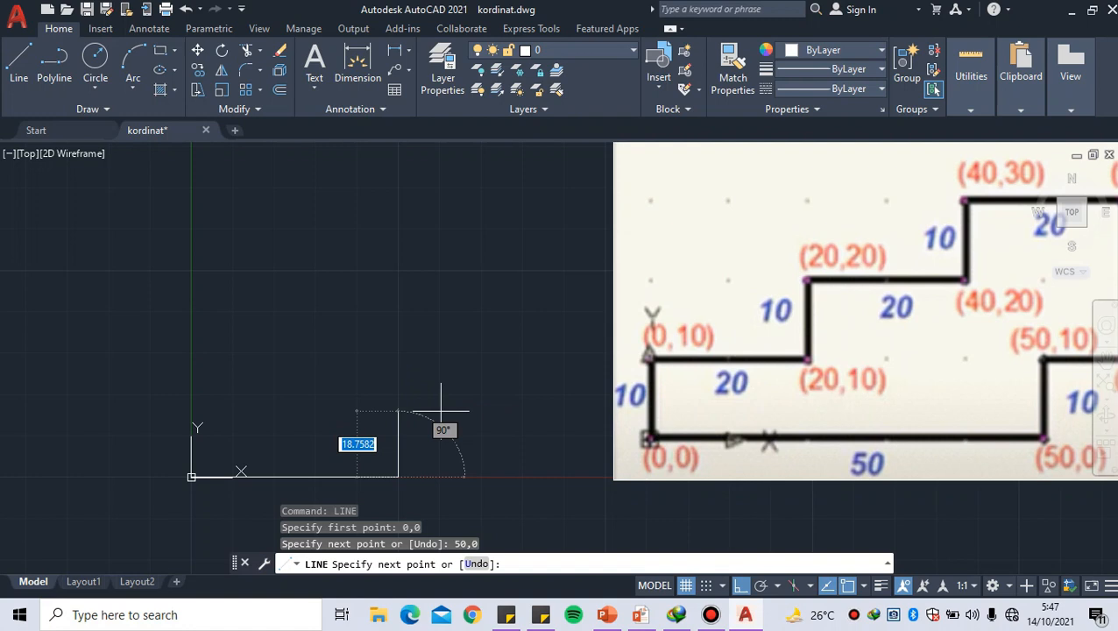
type("5")
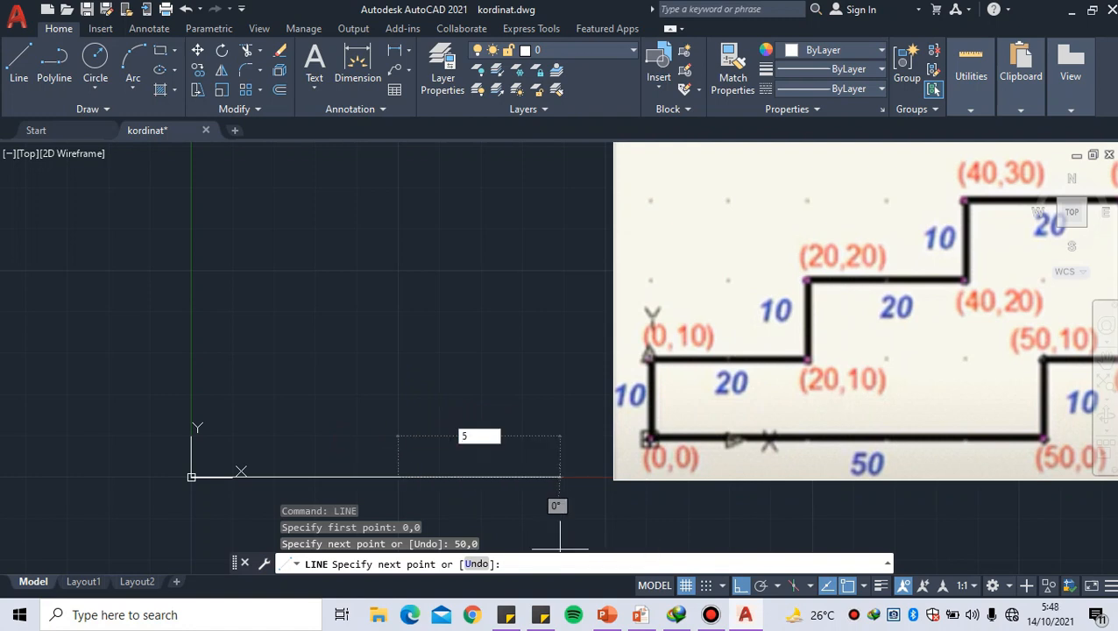
type("0,")
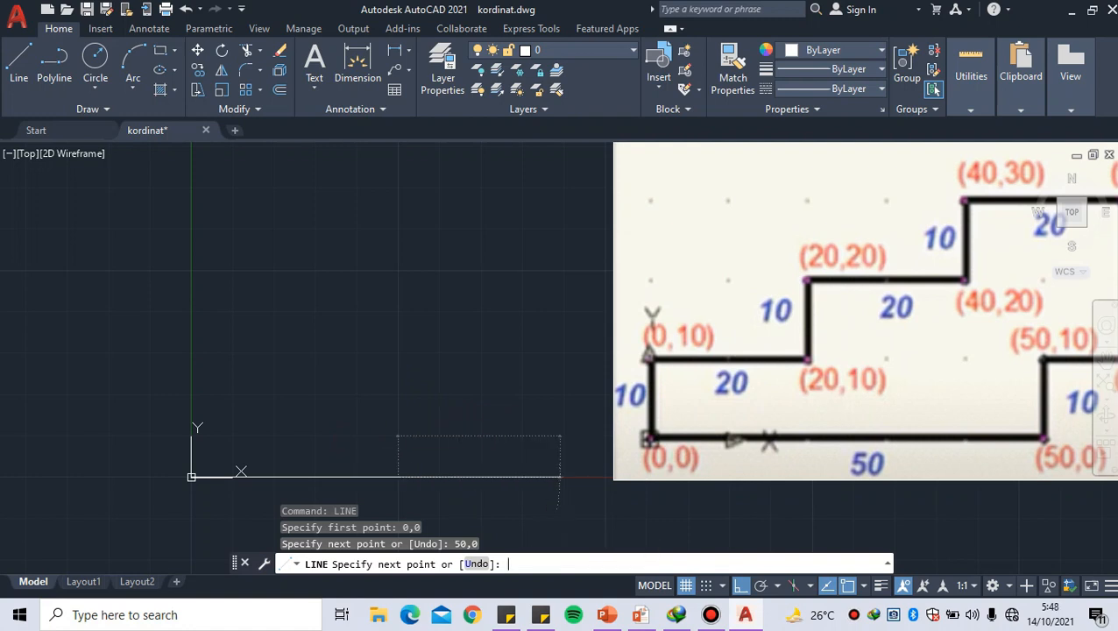
type("50,10")
key("Return")
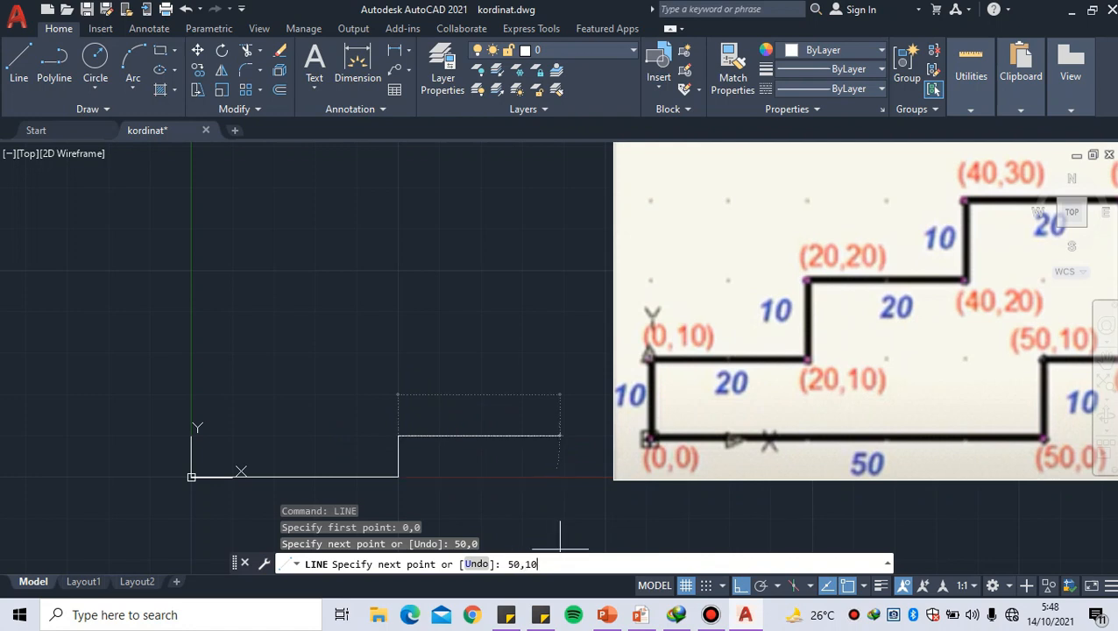
Add the short horizontal segment of the outline from 50,10 to absolute coordinate 60,10
mouse_move(478, 421)
middle_mouse_down()
mouse_move(369, 433)
mouse_move(370, 408)
middle_mouse_up()
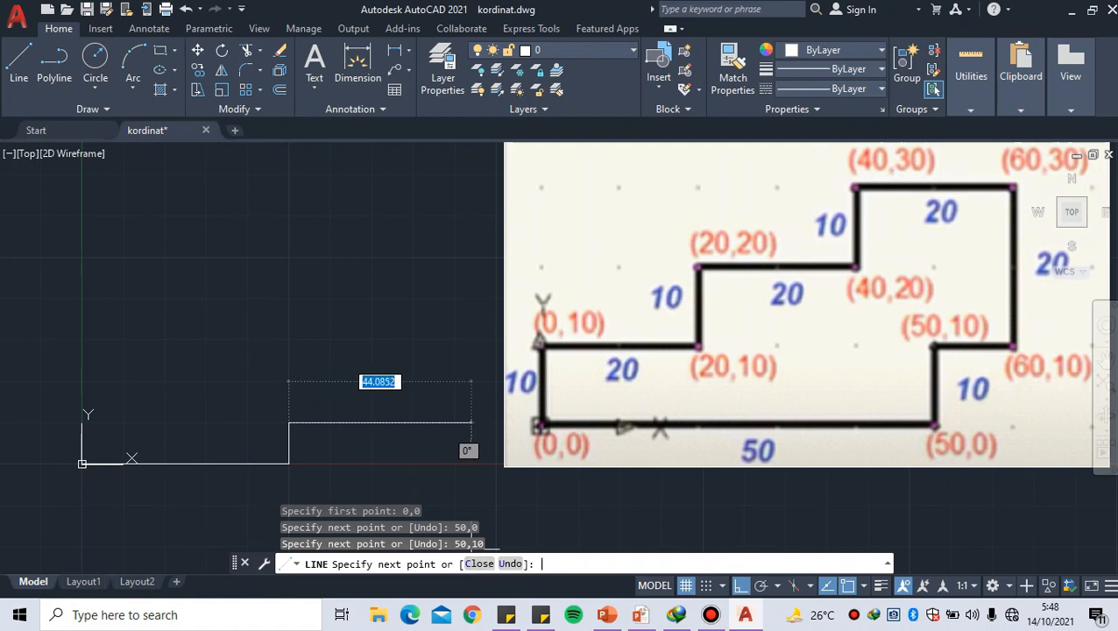
type("6")
key("BackSpace")
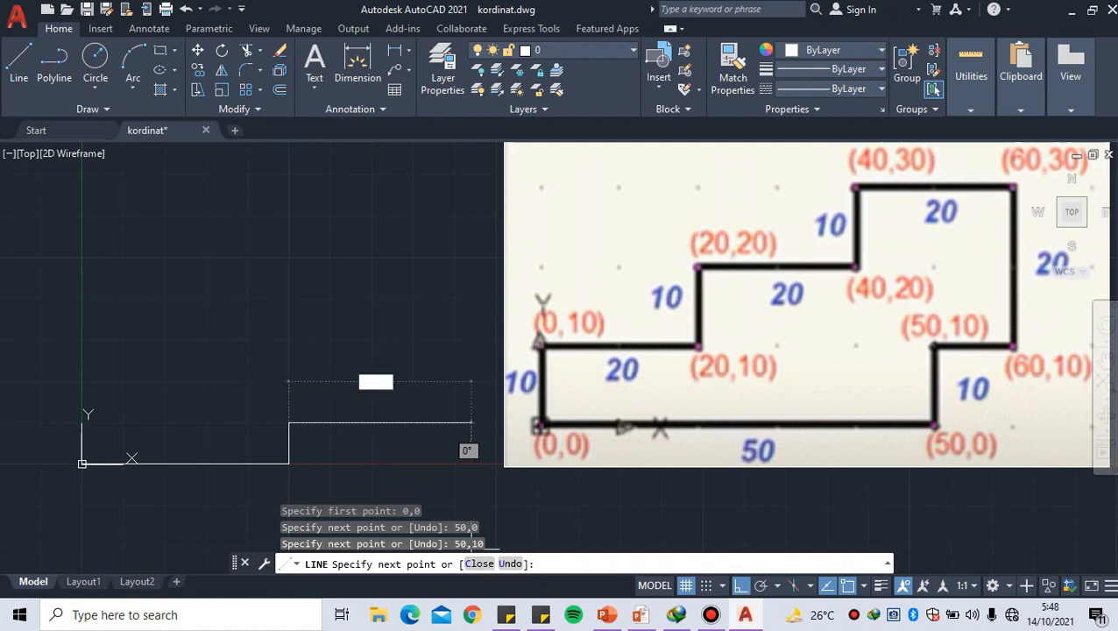
type("#")
type("60")
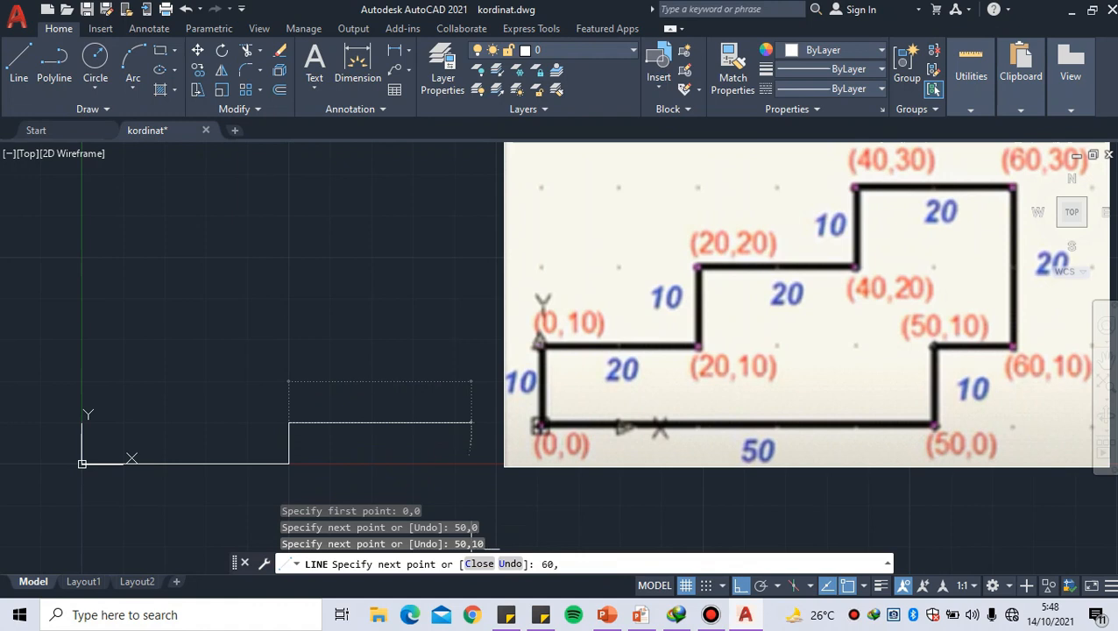
type(",10")
key("Return")
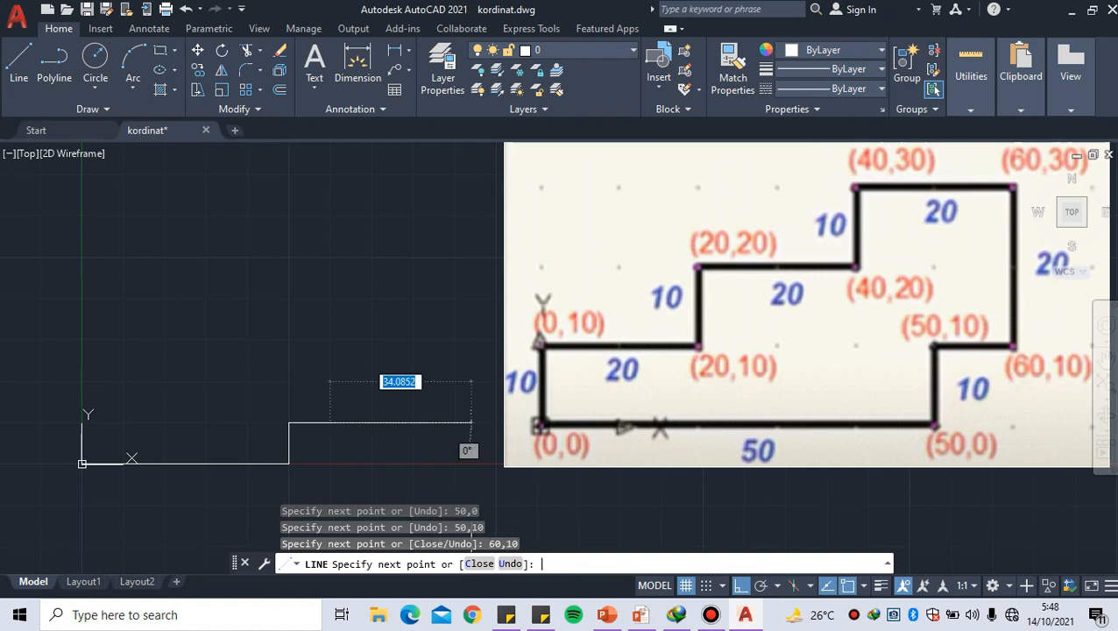
Draw the tall vertical edge of the outline from 60,10 up to absolute coordinate 60,30
middle_click_drag(346, 327, 338, 359)
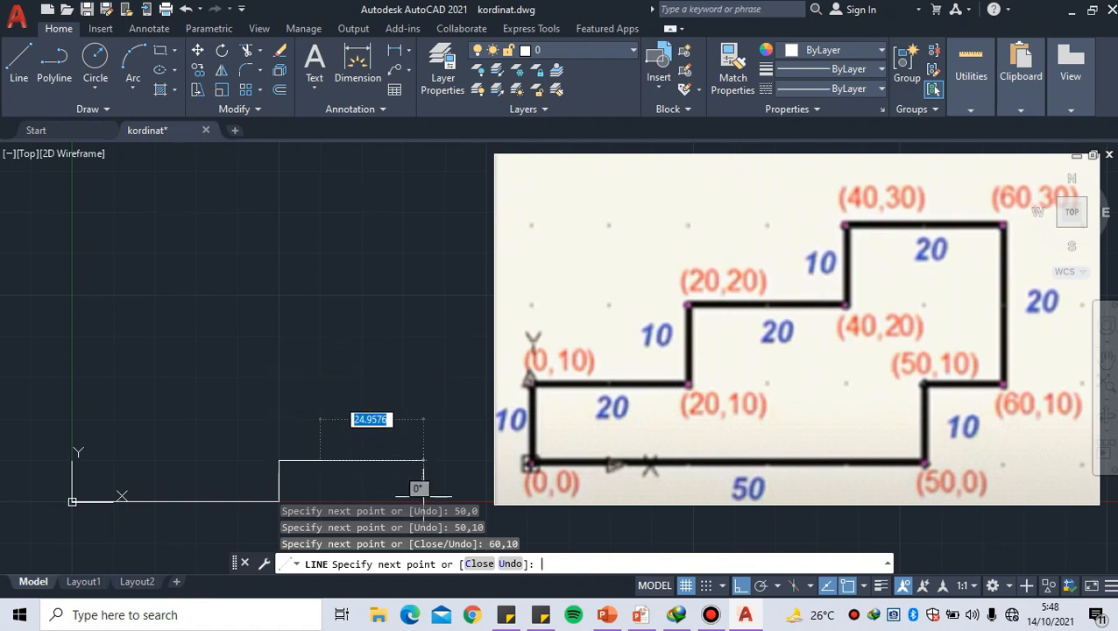
type("60,")
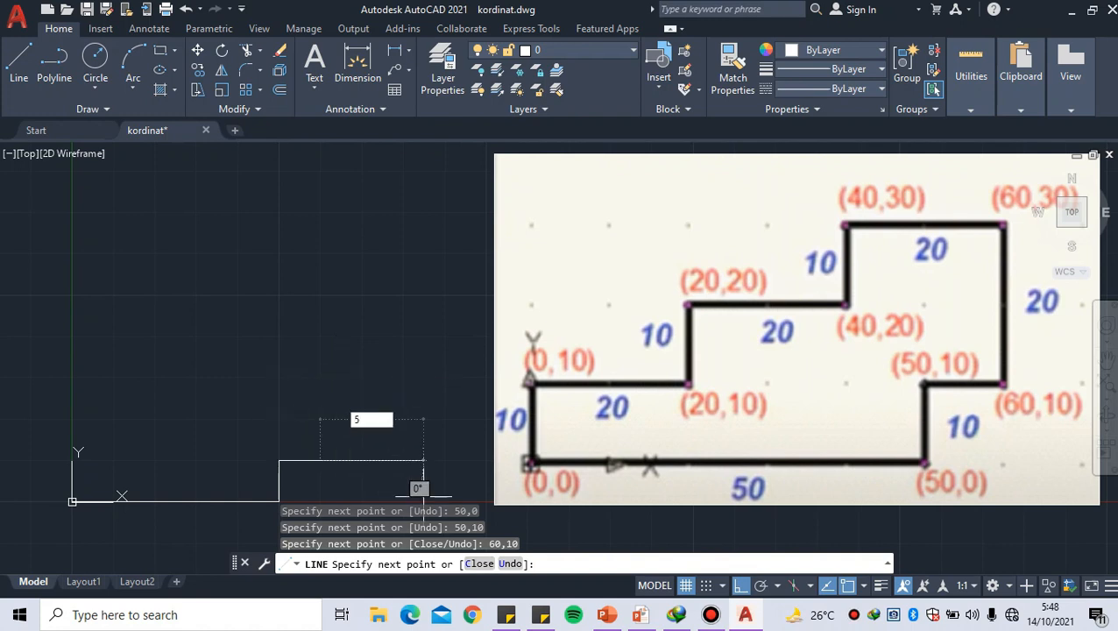
type("60")
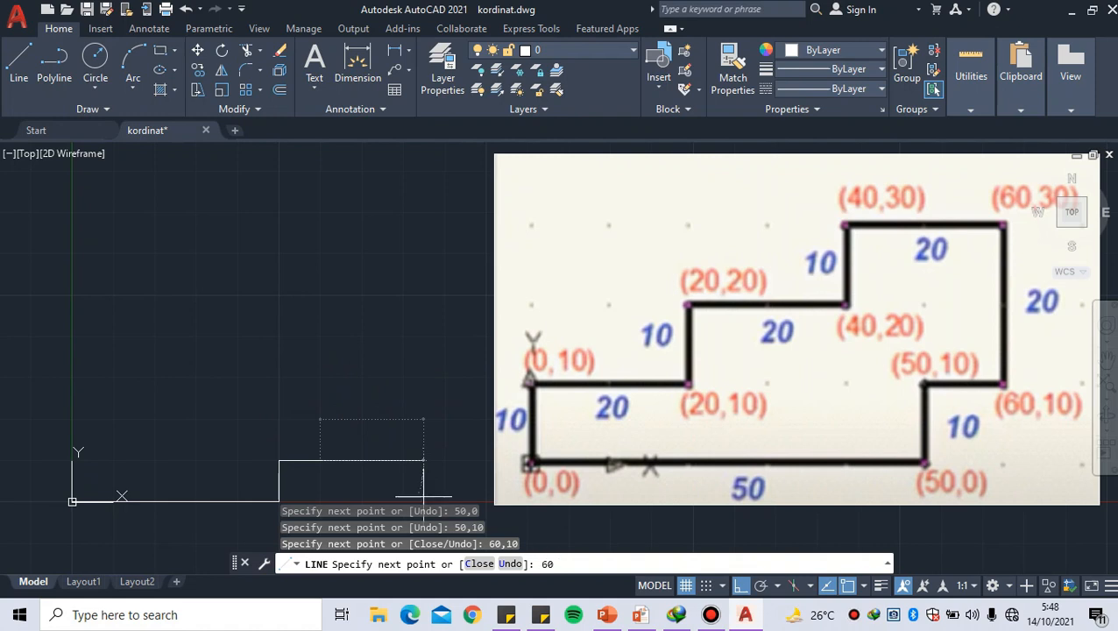
type("30")
key("Return")
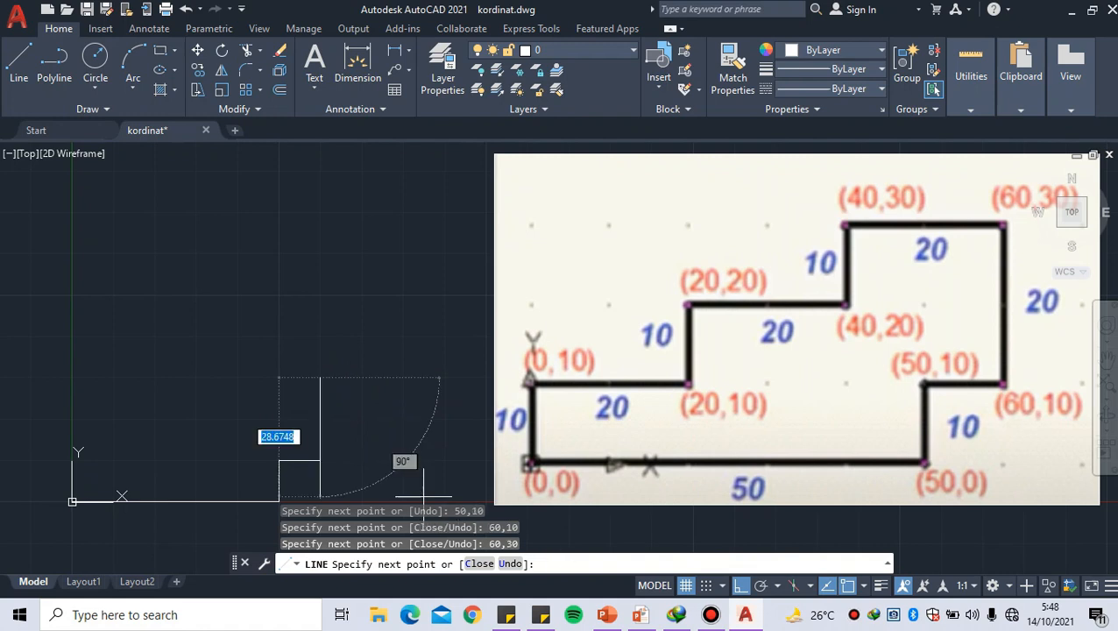
Draw the uppermost horizontal edge of the outline from 60,30 back to absolute coordinate 40,30
middle_click_drag(260, 403, 267, 410)
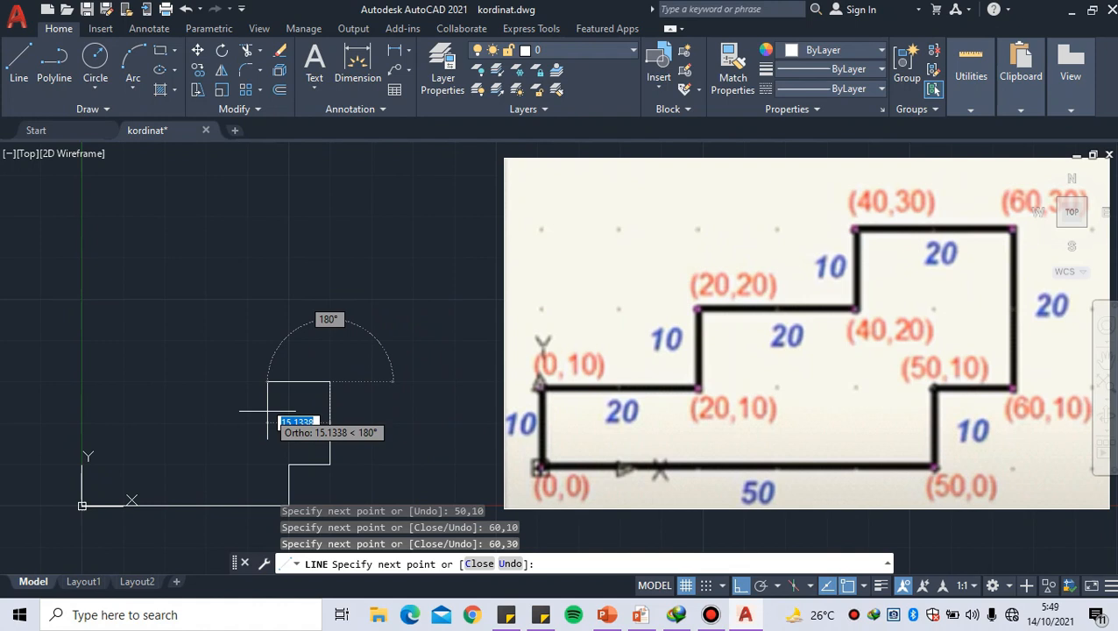
middle_click_drag(268, 410, 276, 416)
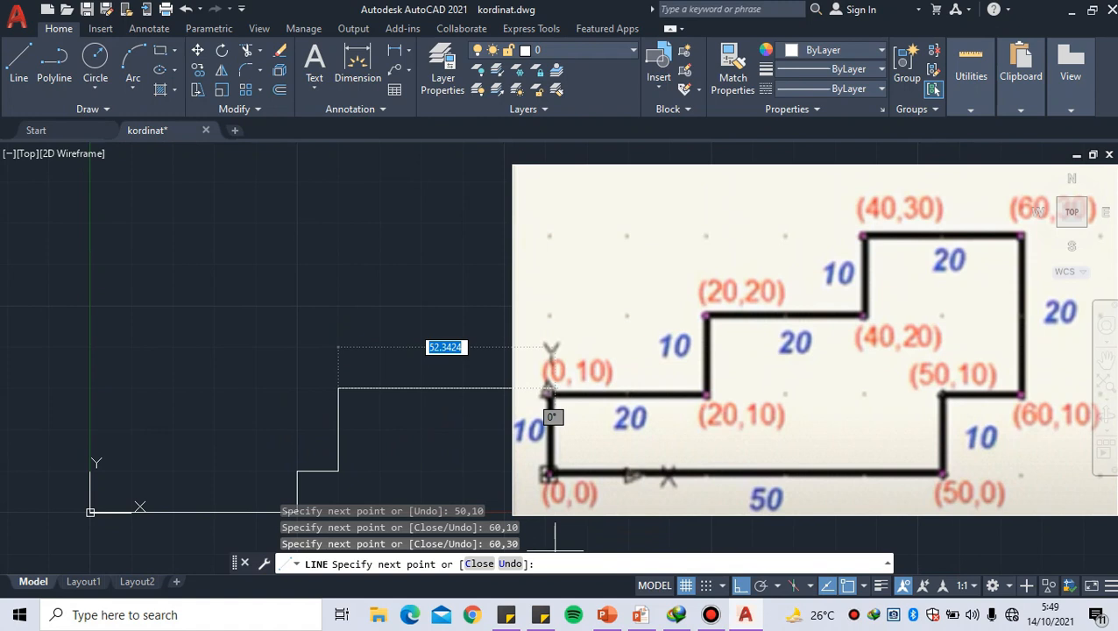
type("40")
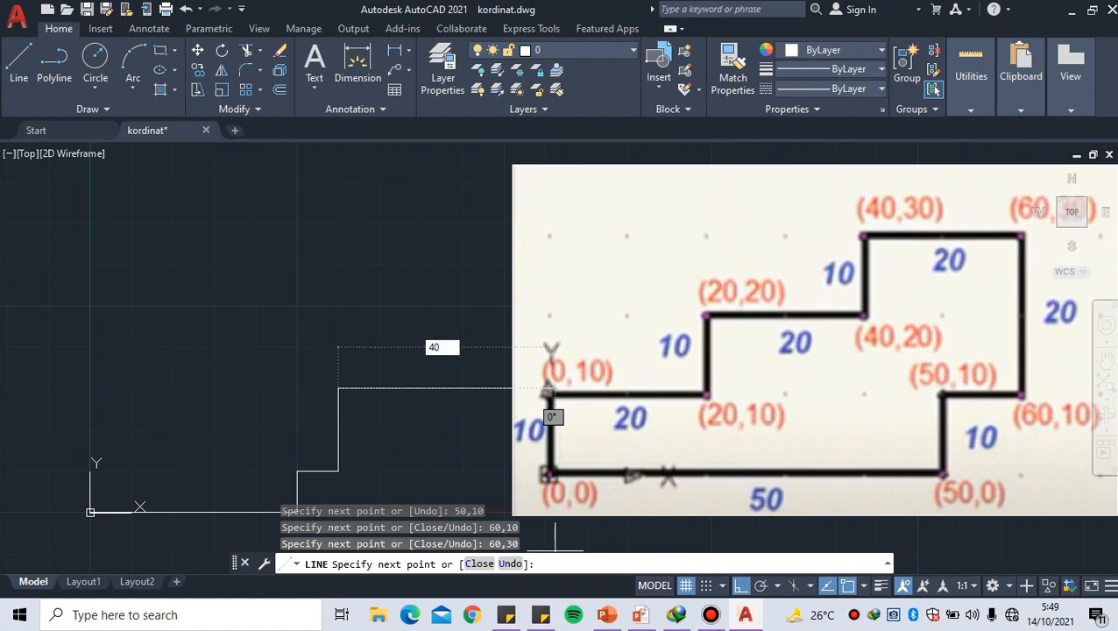
type("40,30")
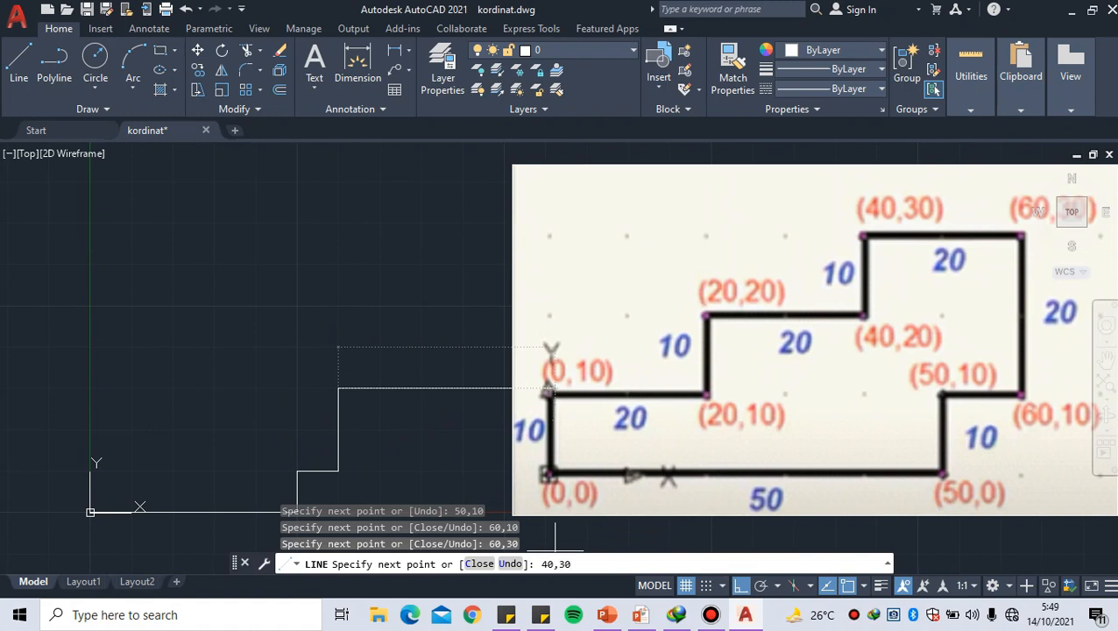
key("Return")
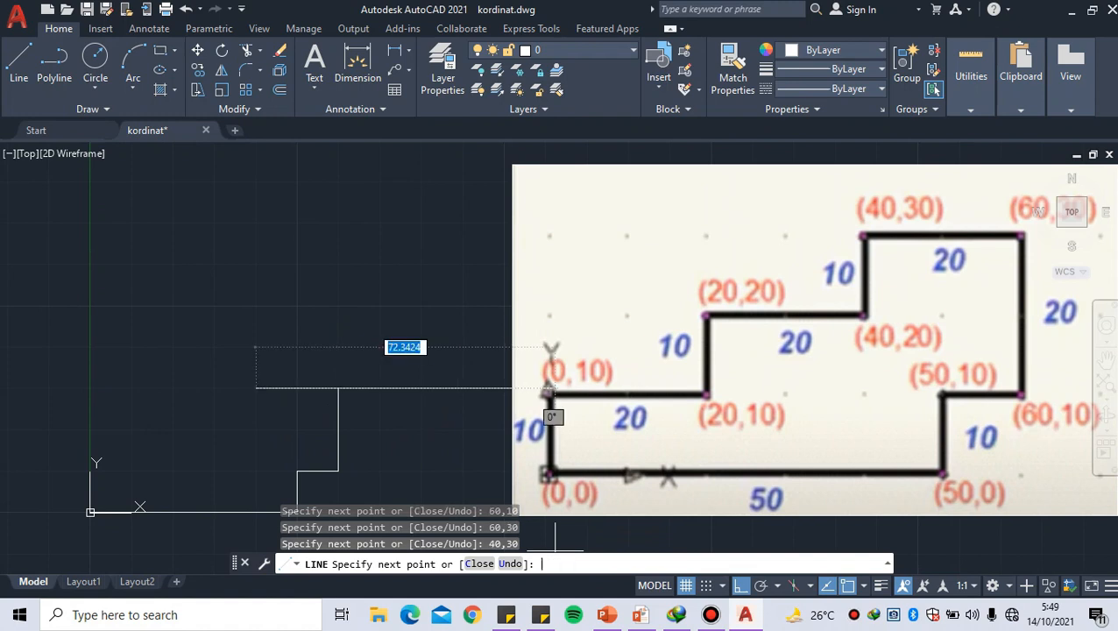
Continue the outline down the upper stair riser from 40,30 to absolute coordinate 40,20
middle_click_drag(285, 466, 303, 445)
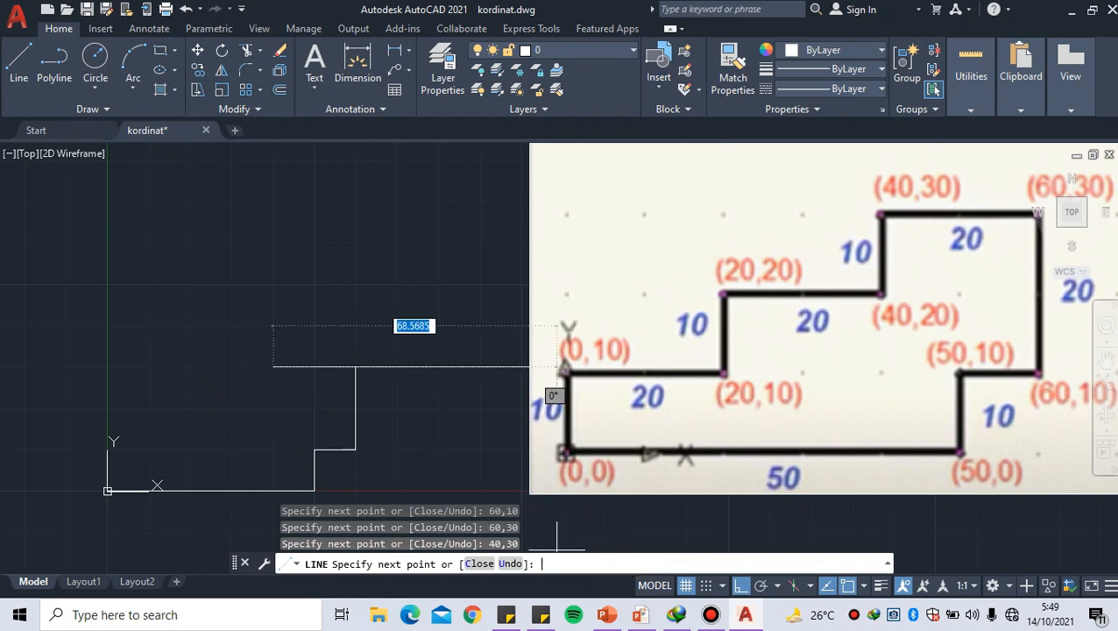
type("4")
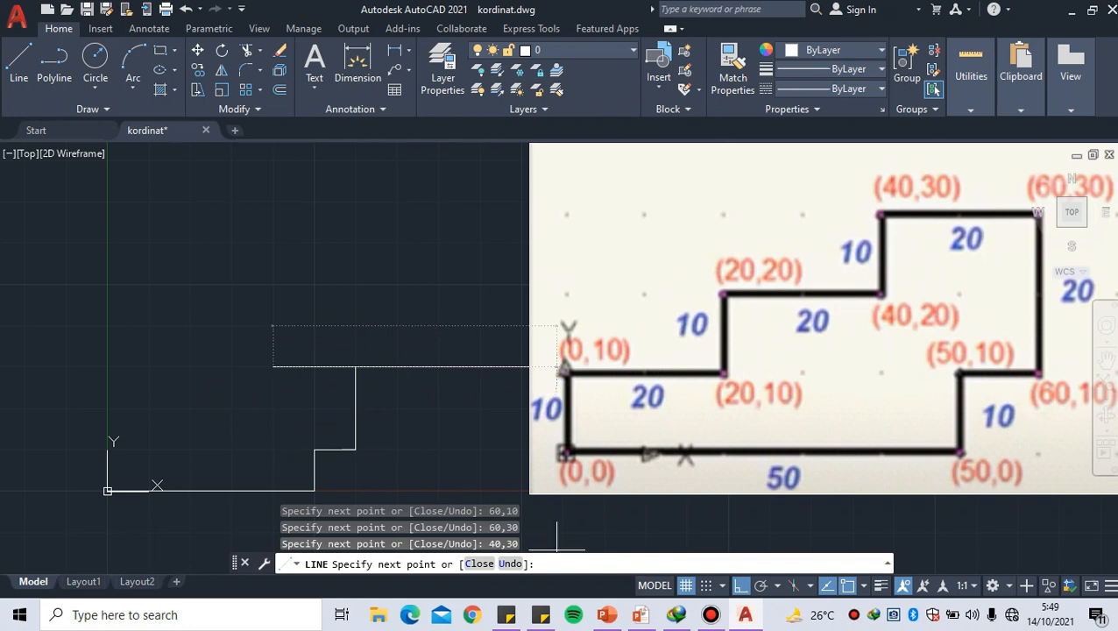
type("40,20")
key("Return")
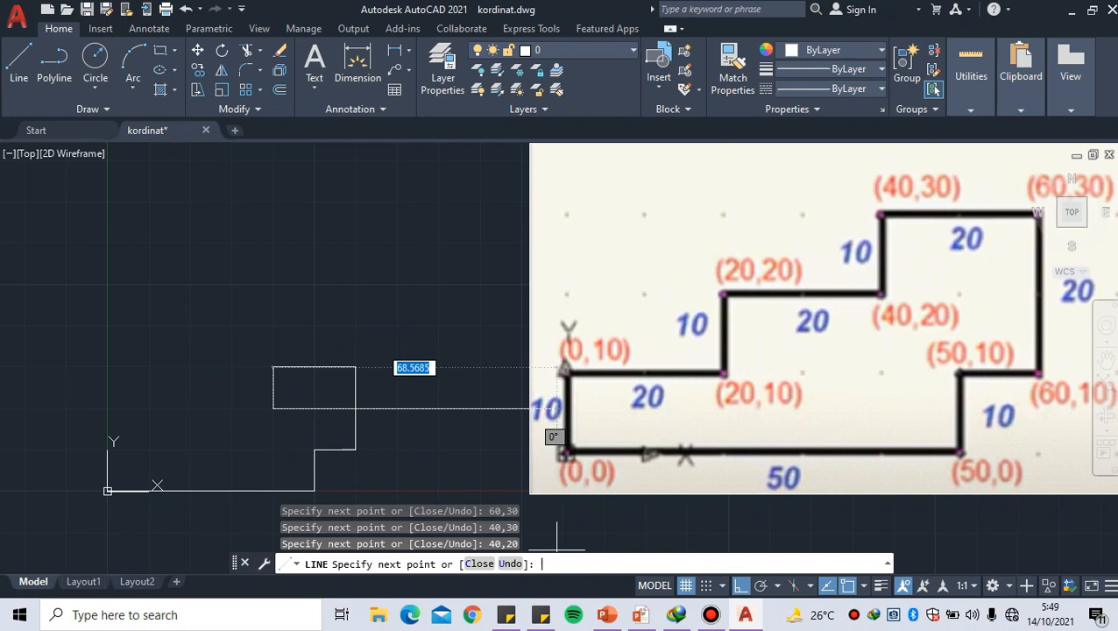
Draw the middle stair tread of the outline from 40,20 to absolute coordinate 20,20
middle_click_drag(169, 433, 193, 441)
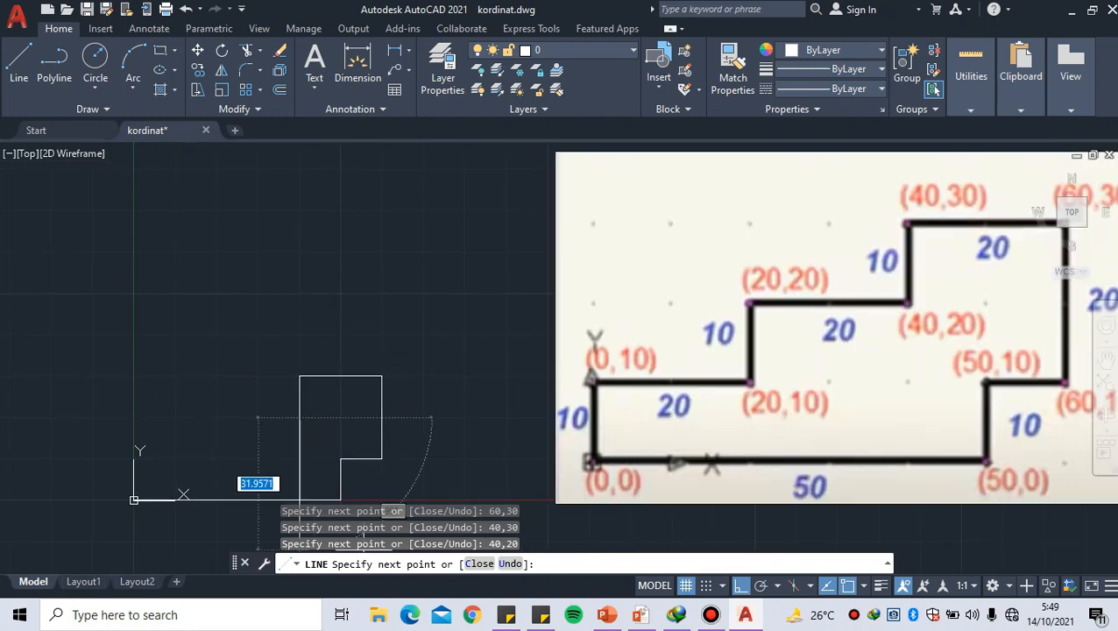
type("20")
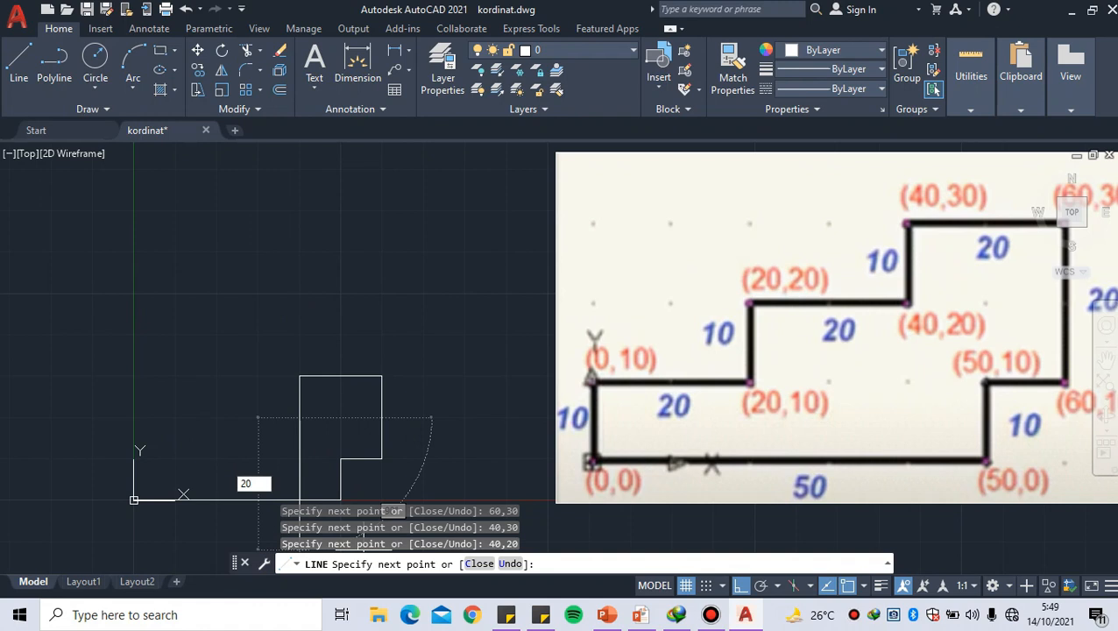
key("Return")
type("20,20")
key("Return")
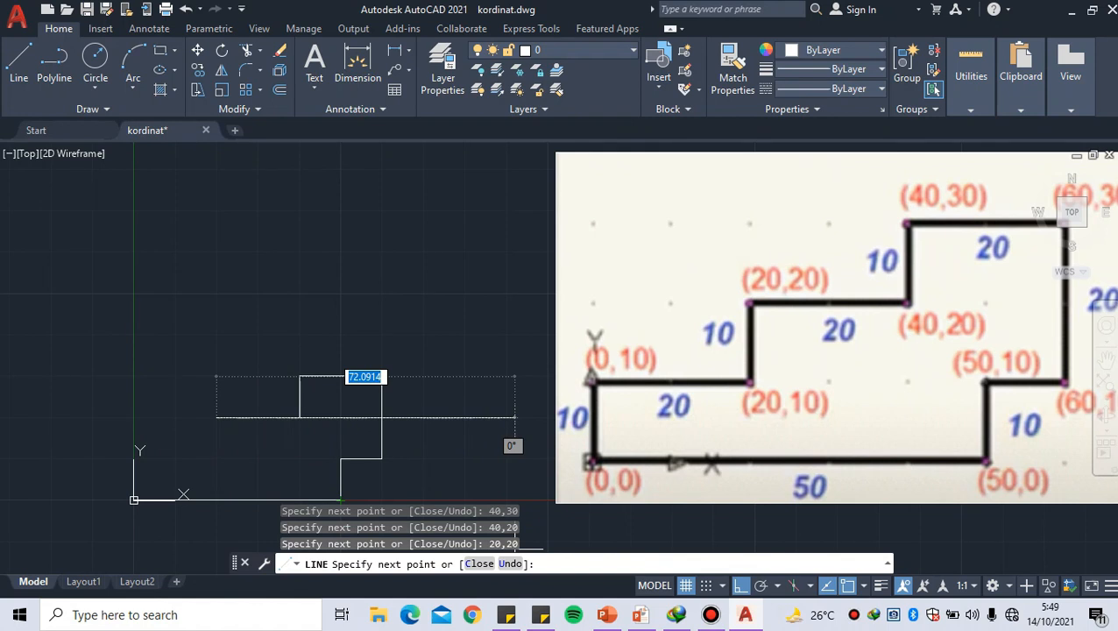
Continue the outline down the lower stair riser from 20,20 to absolute coordinate 20,10
type("20")
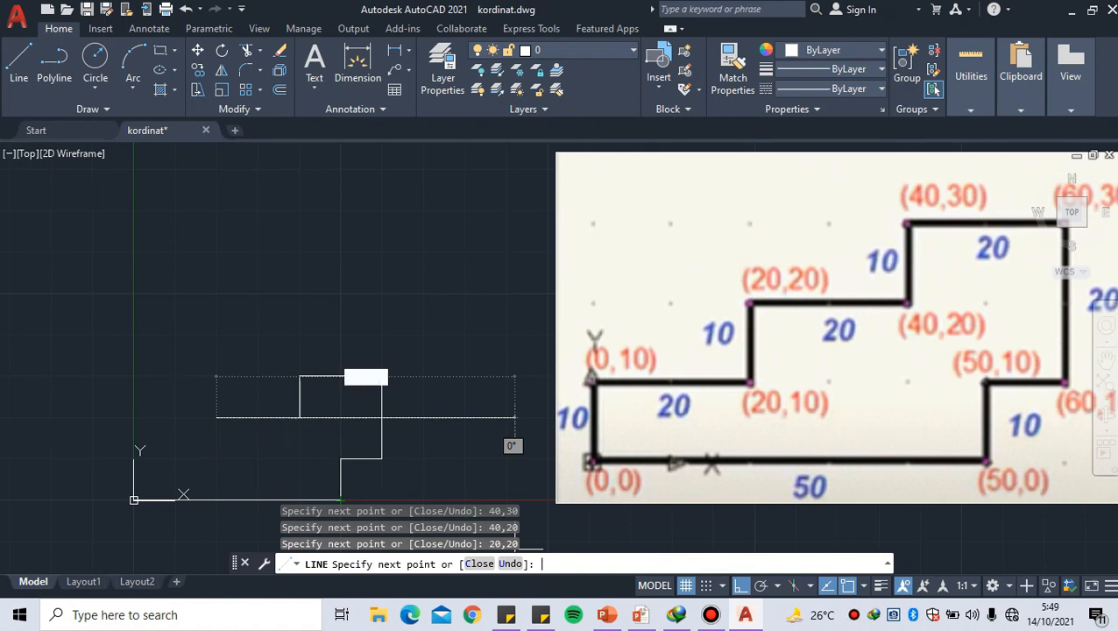
left_click(542, 563)
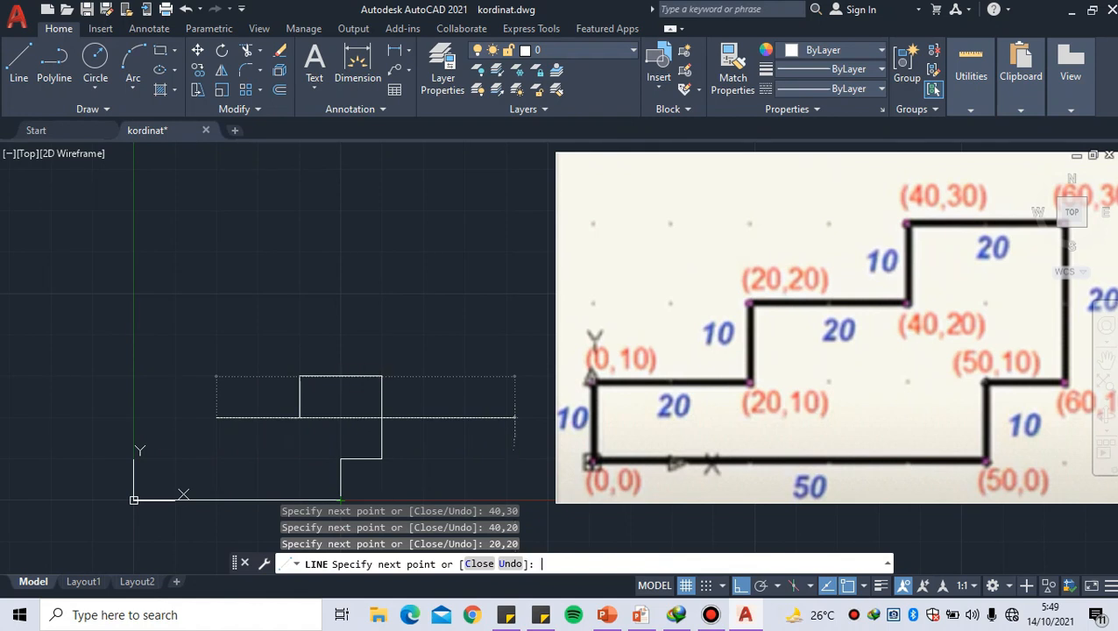
type("20,10")
key("Return")
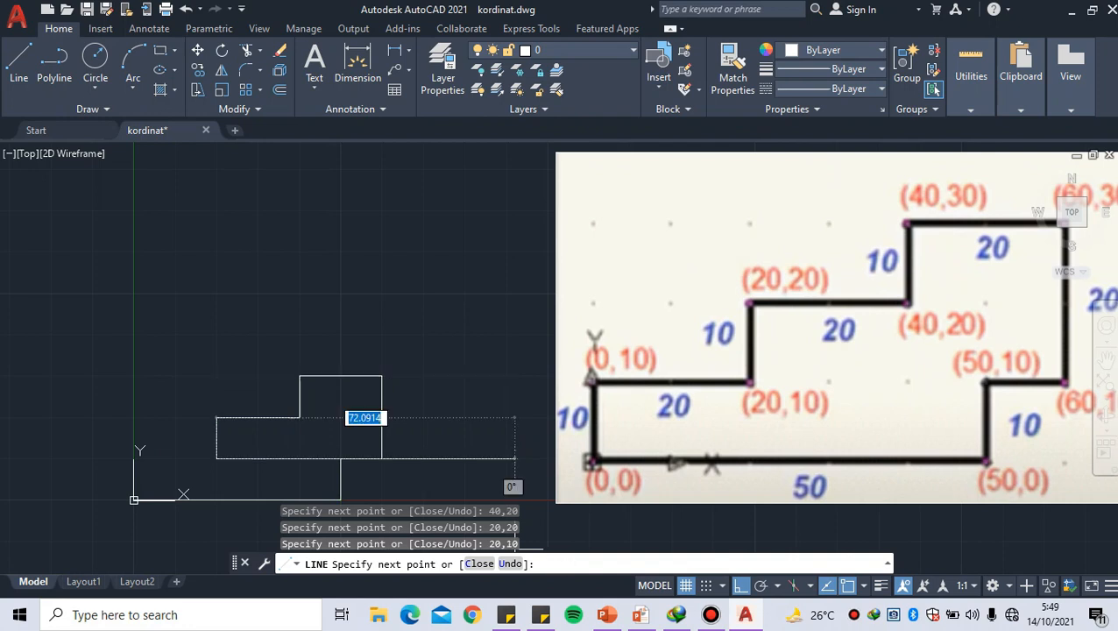
Draw the lowest stair tread of the outline from 20,10 to absolute coordinate 0,10
middle_click_drag(131, 473, 155, 478)
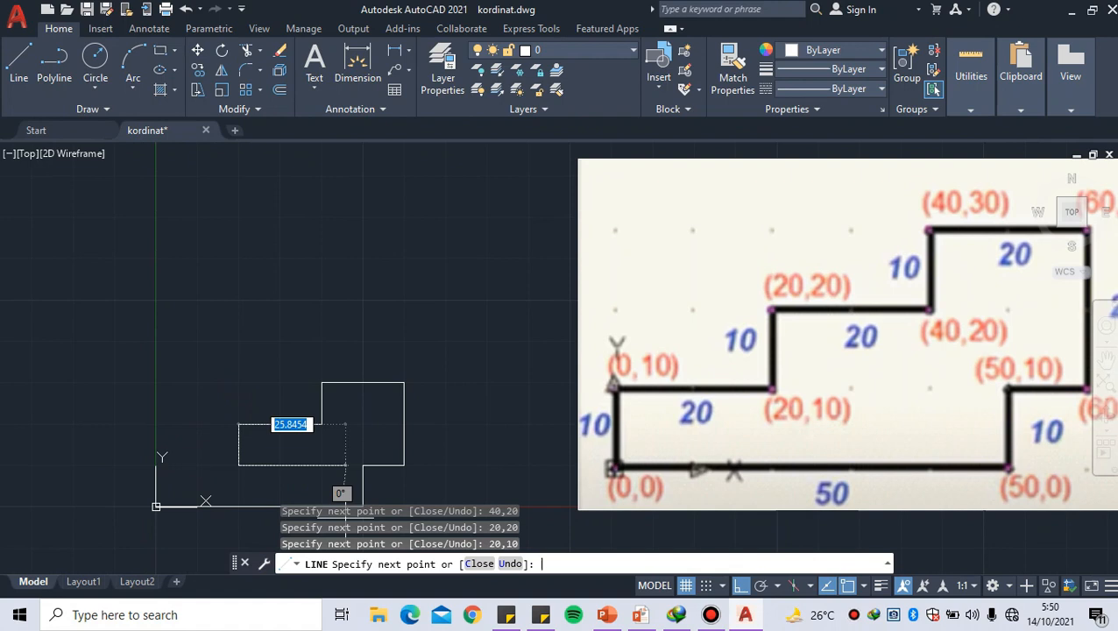
key("F2")
key("F2")
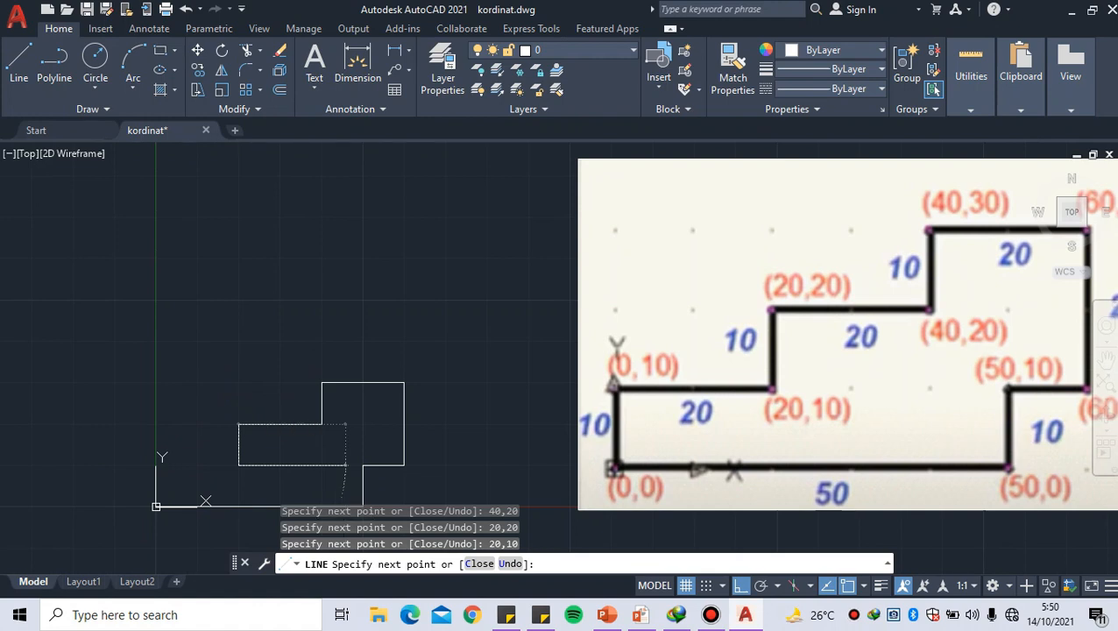
type("0,10")
key("Return")
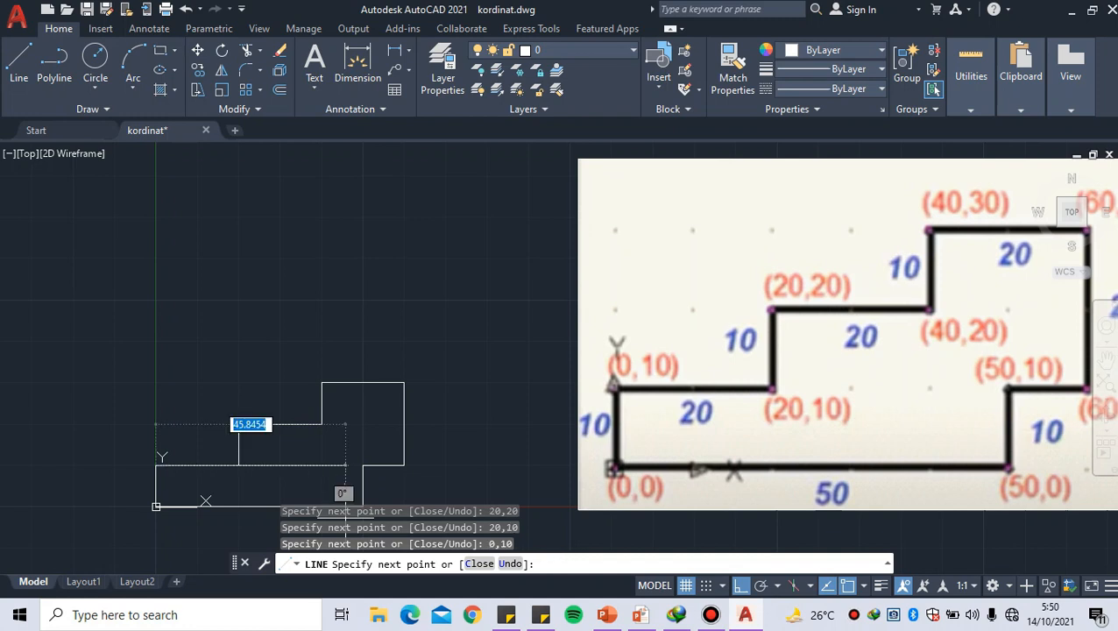
Close the stepped outline with a vertical line from 0,10 back to the origin at 0,0
middle_click_drag(144, 525, 141, 503)
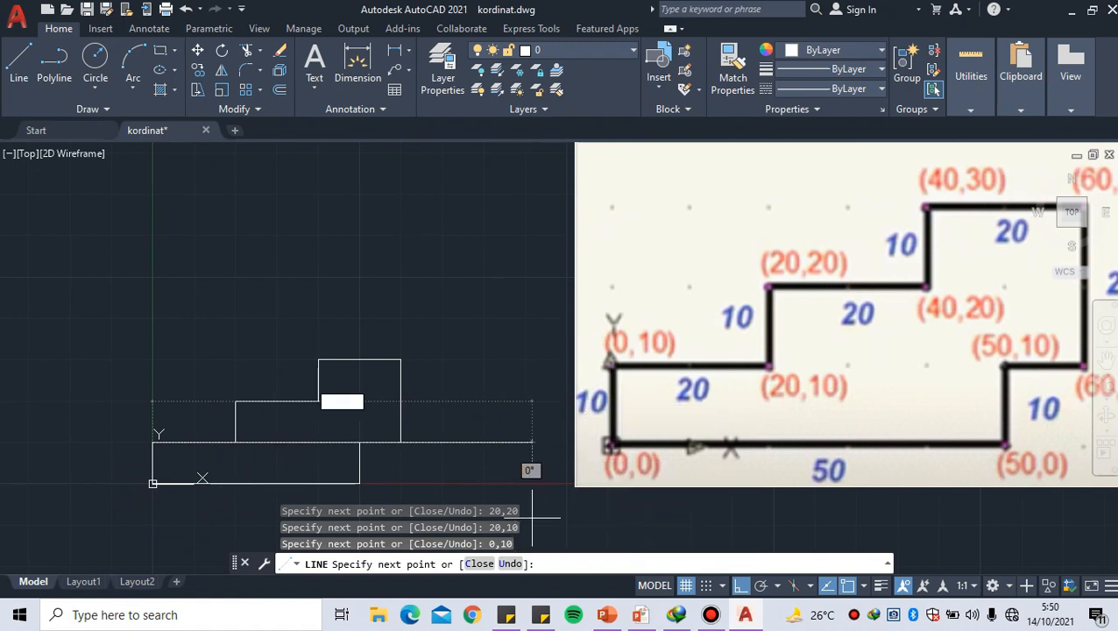
type("0")
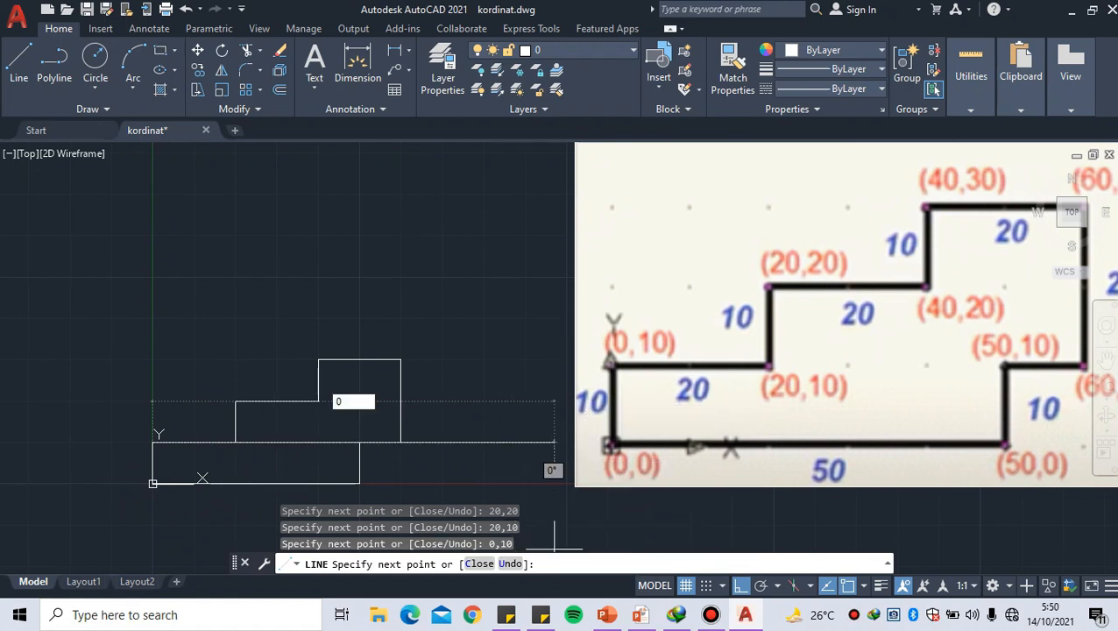
type("0,0")
key("Return")
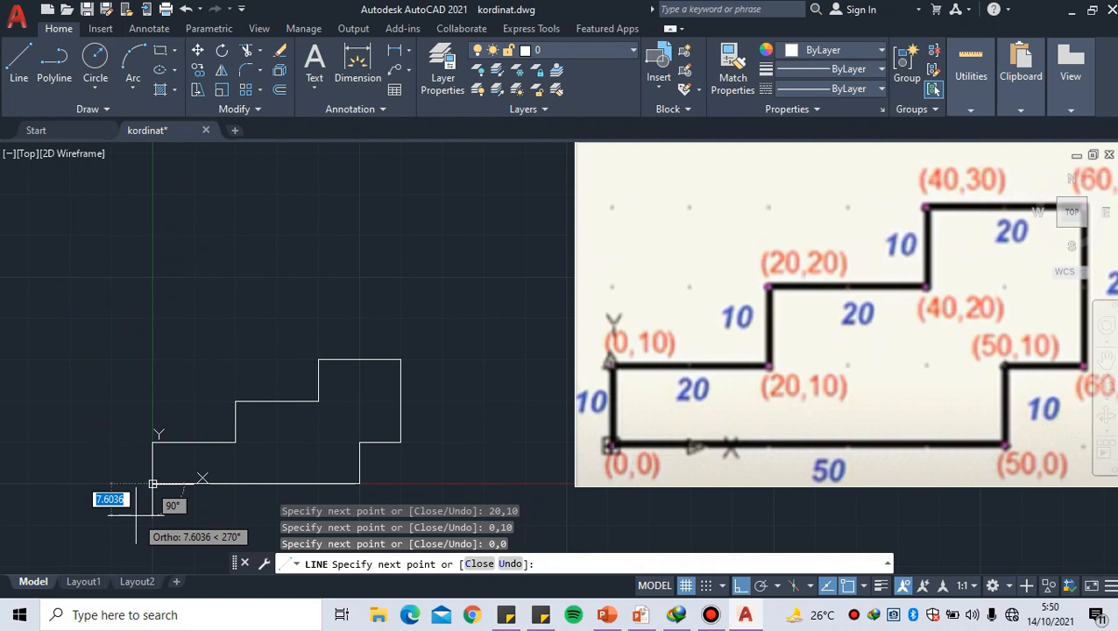
End the Line command on the closed stepped outline and return to AutoCAD from the Koordinat Relatif slide
key("Return")
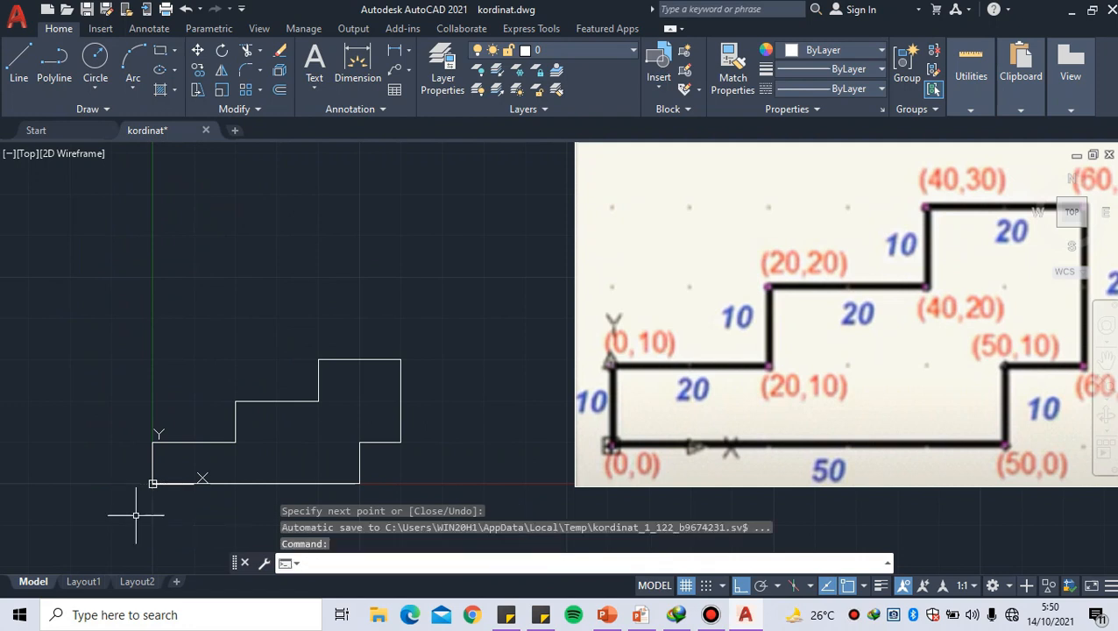
left_click(711, 614)
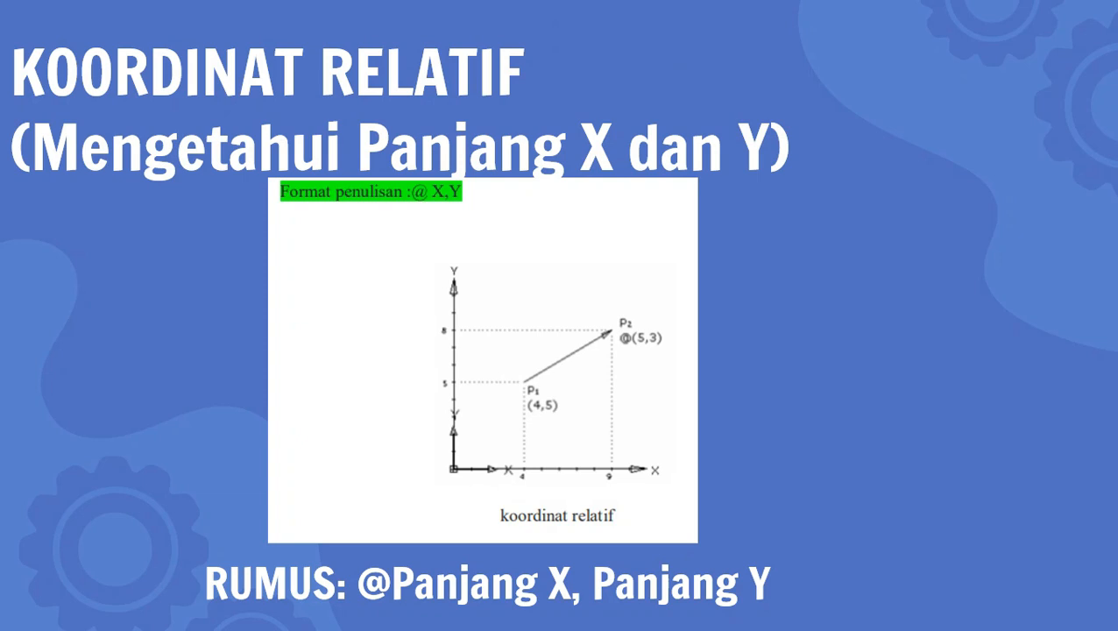
key("alt+Tab")
key("Tab")
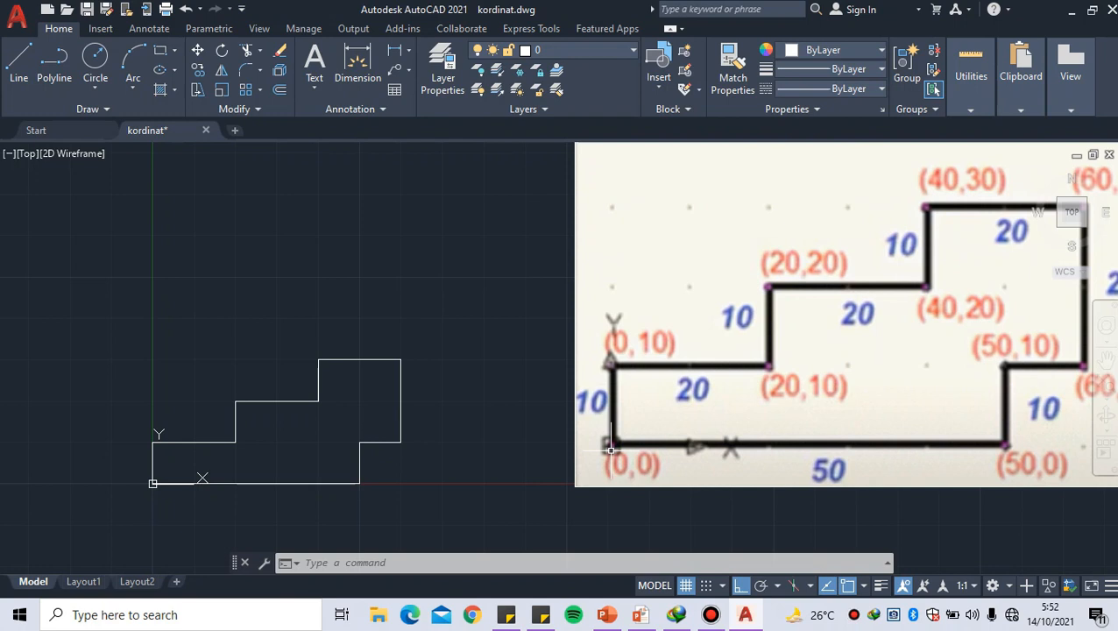
Start a line at a free point on the green Y axis, beside the reference profile with the 80-unit base
scroll(611, 431, "down", 2)
middle_click_drag(564, 318, 462, 498)
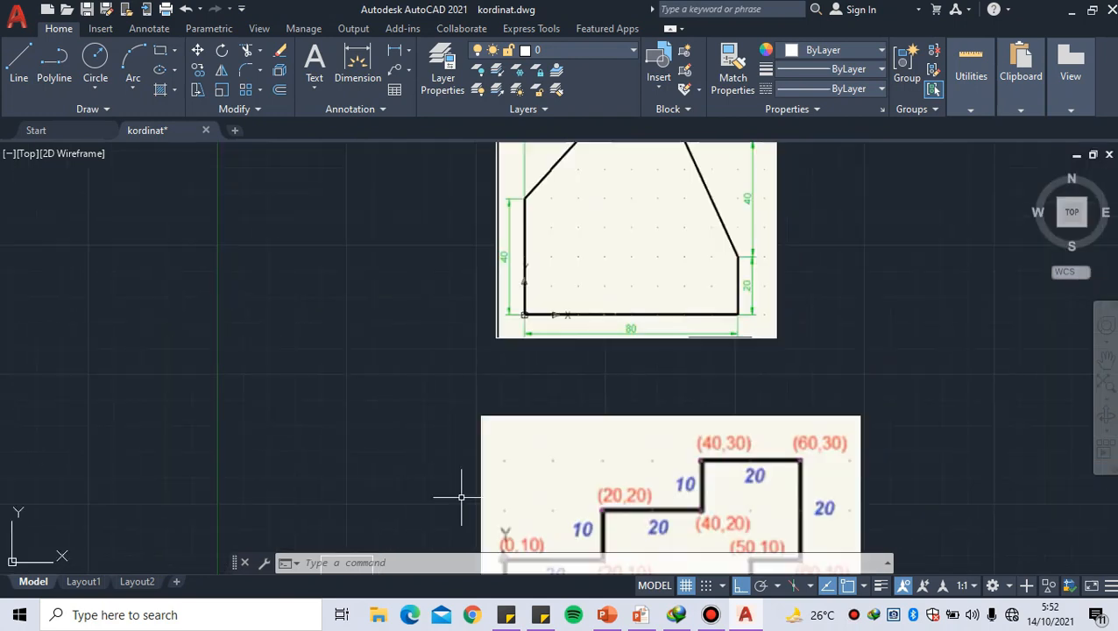
middle_click_drag(460, 315, 456, 419)
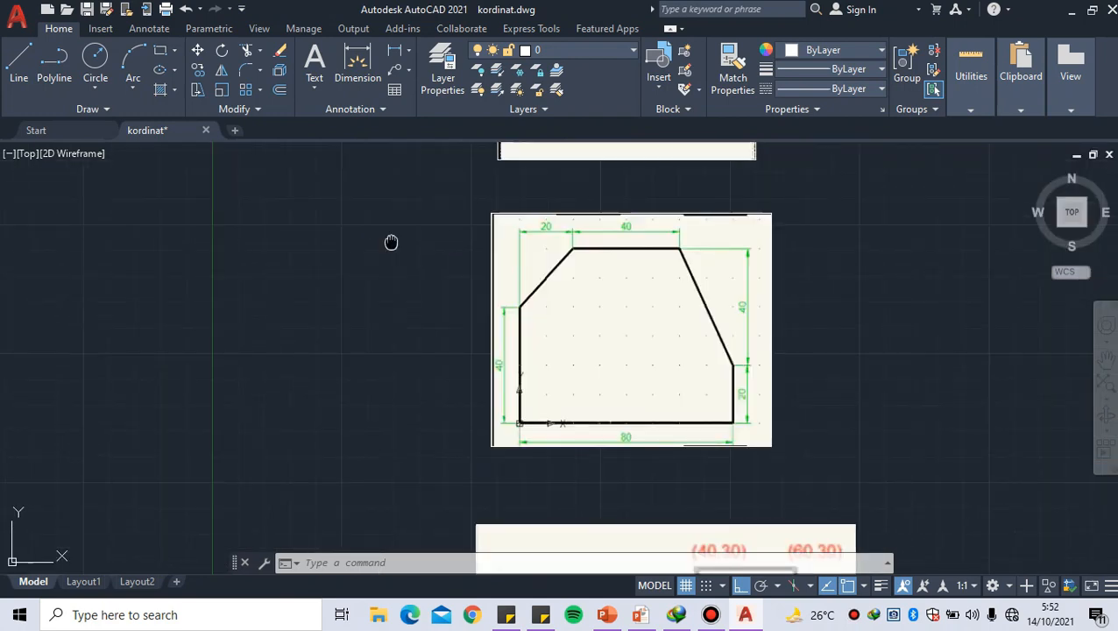
middle_click_drag(391, 242, 436, 240)
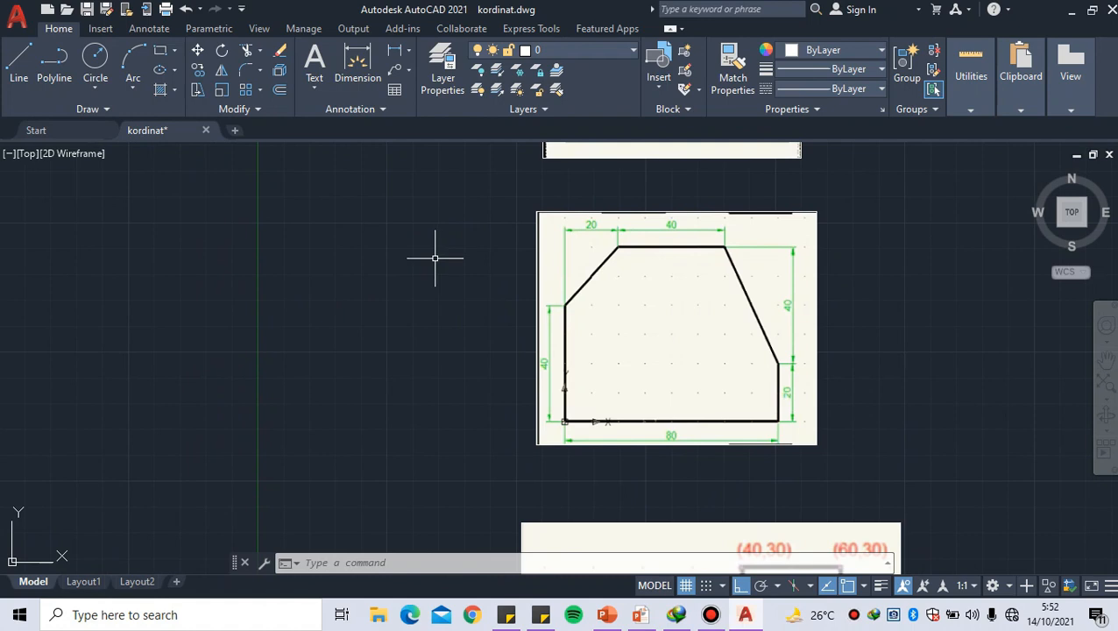
type("LINE")
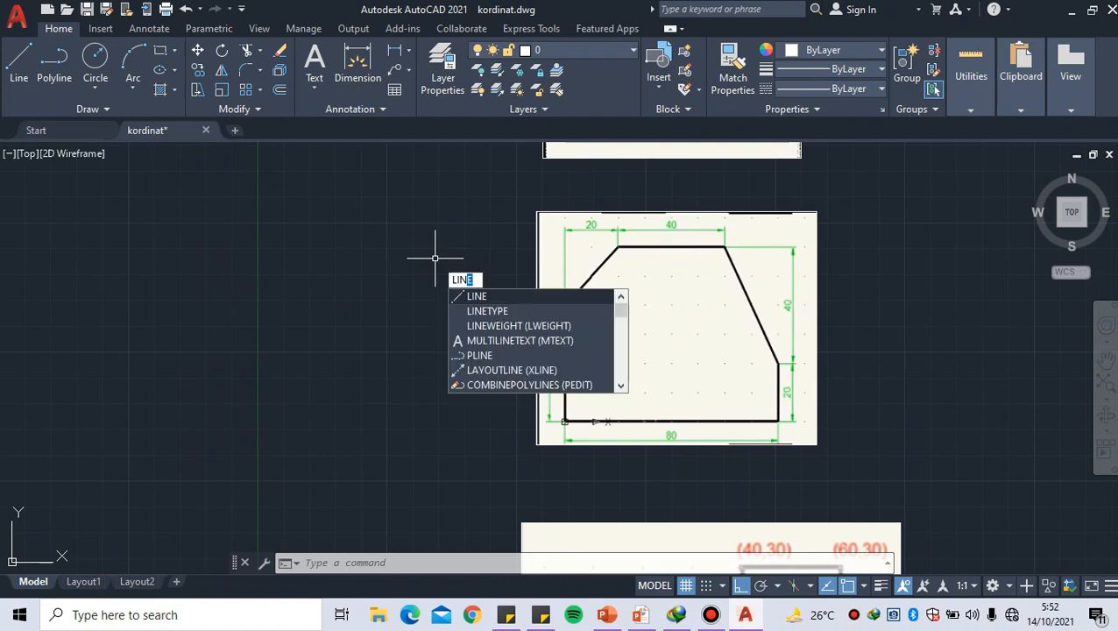
key("Return")
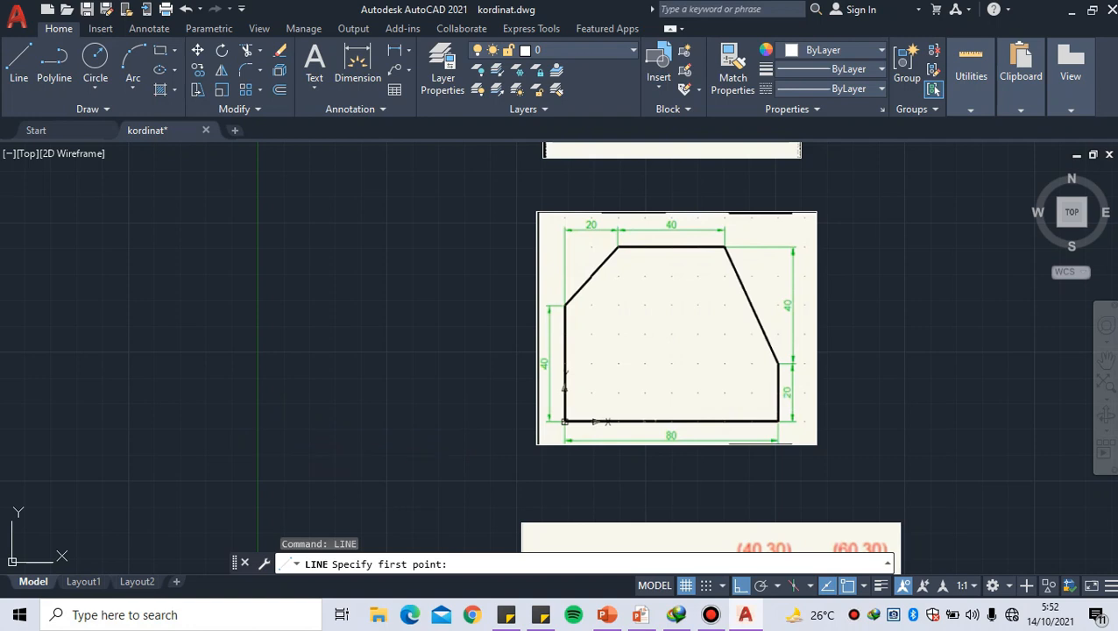
left_click(258, 435)
scroll(437, 417, "up", 1)
scroll(420, 404, "up", 1)
mouse_move(420, 403)
middle_mouse_down()
mouse_move(444, 380)
mouse_move(545, 408)
mouse_move(544, 424)
middle_mouse_up()
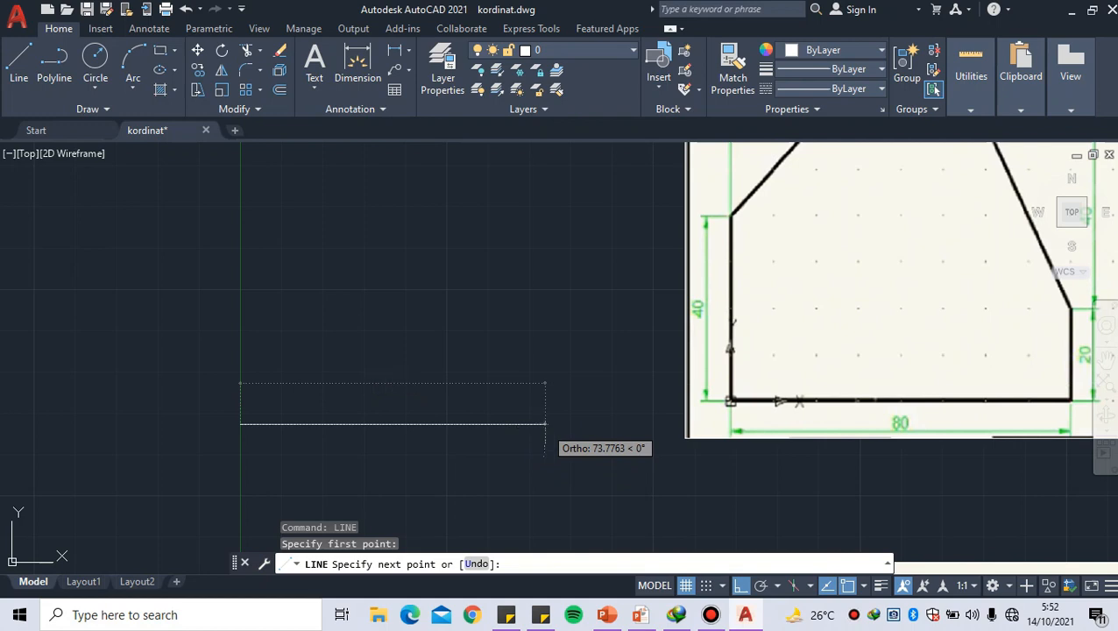
key("shift")
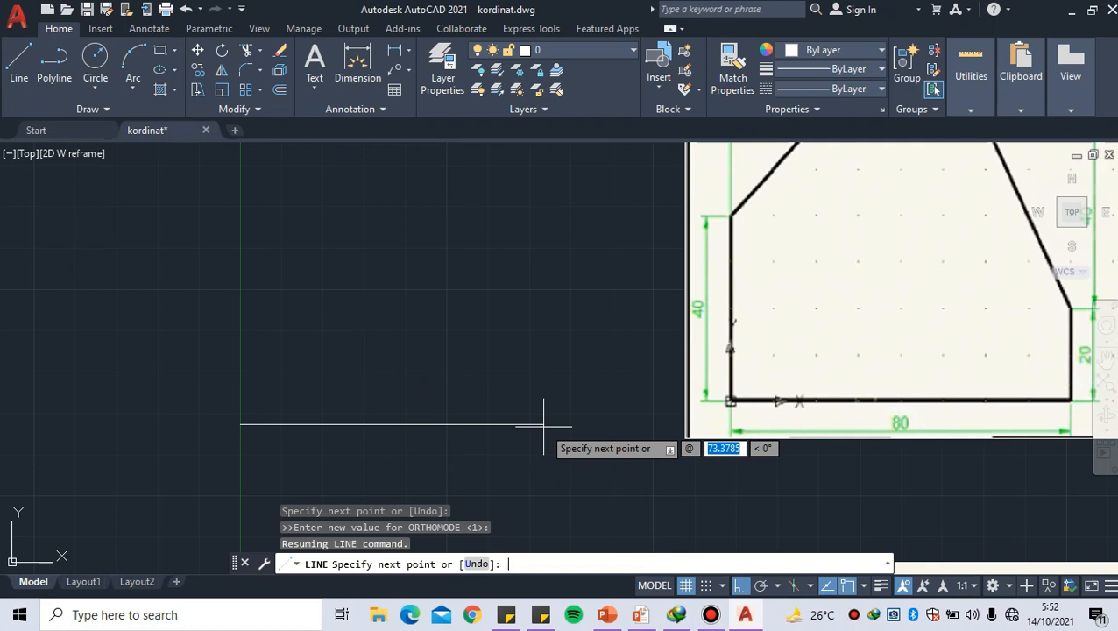
type("80")
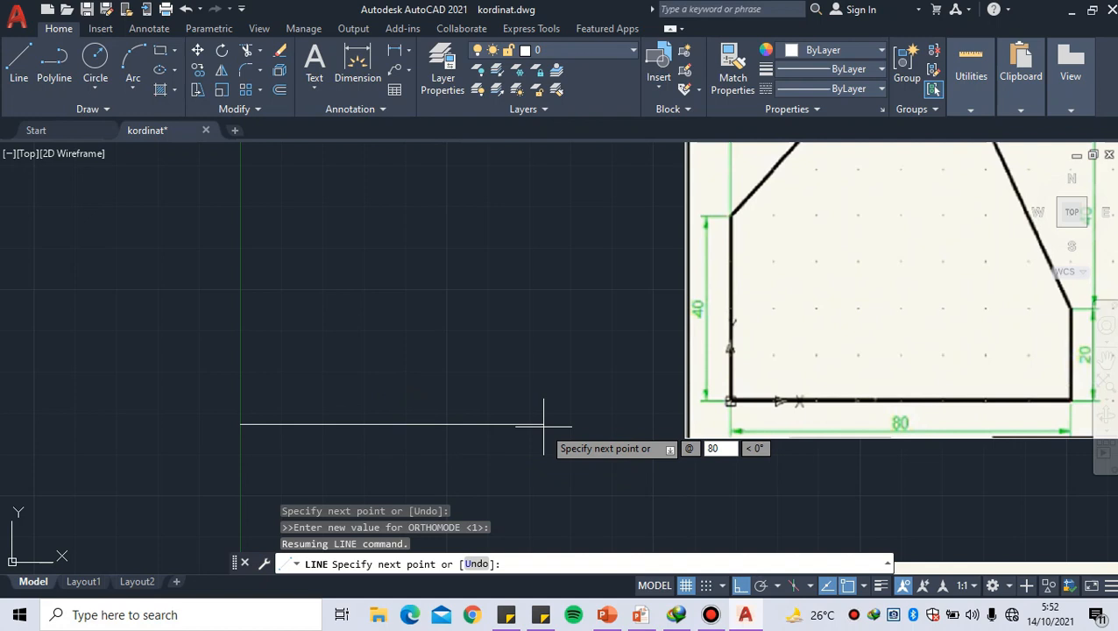
key("Tab")
type("0")
key("Return")
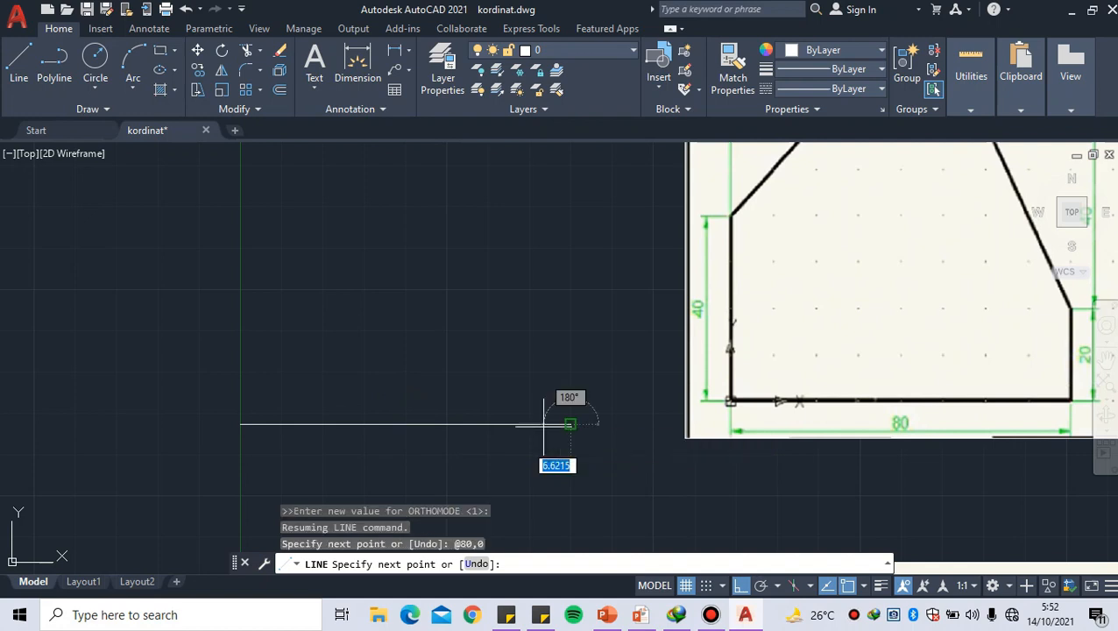
Draw the short vertical edge up from the base's right end with relative coordinate @0,20
middle_click_drag(527, 343, 448, 380)
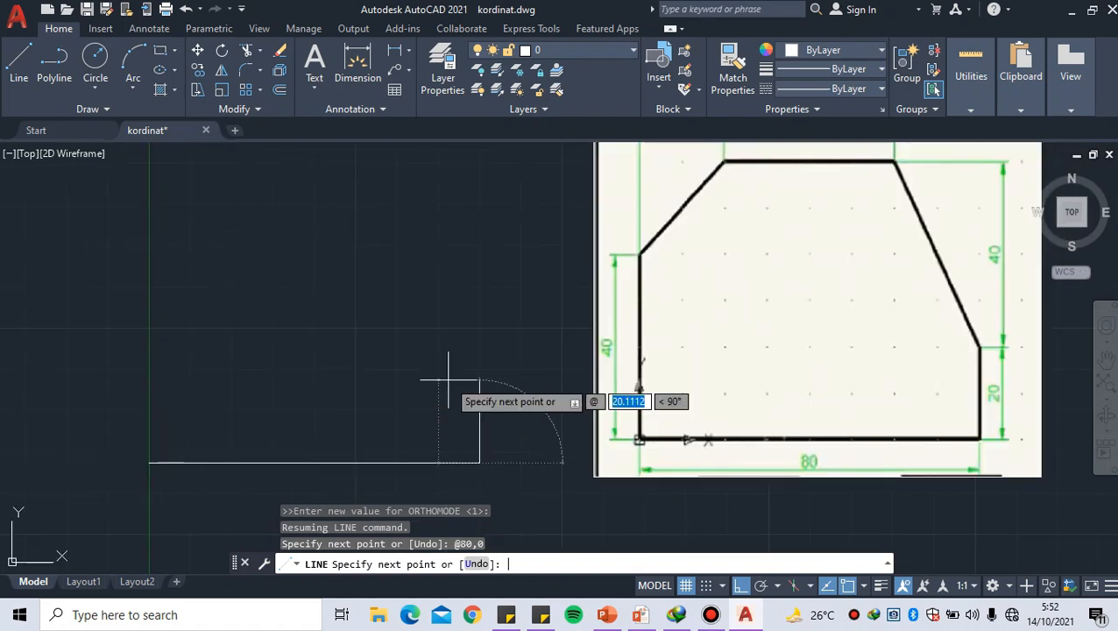
type("0")
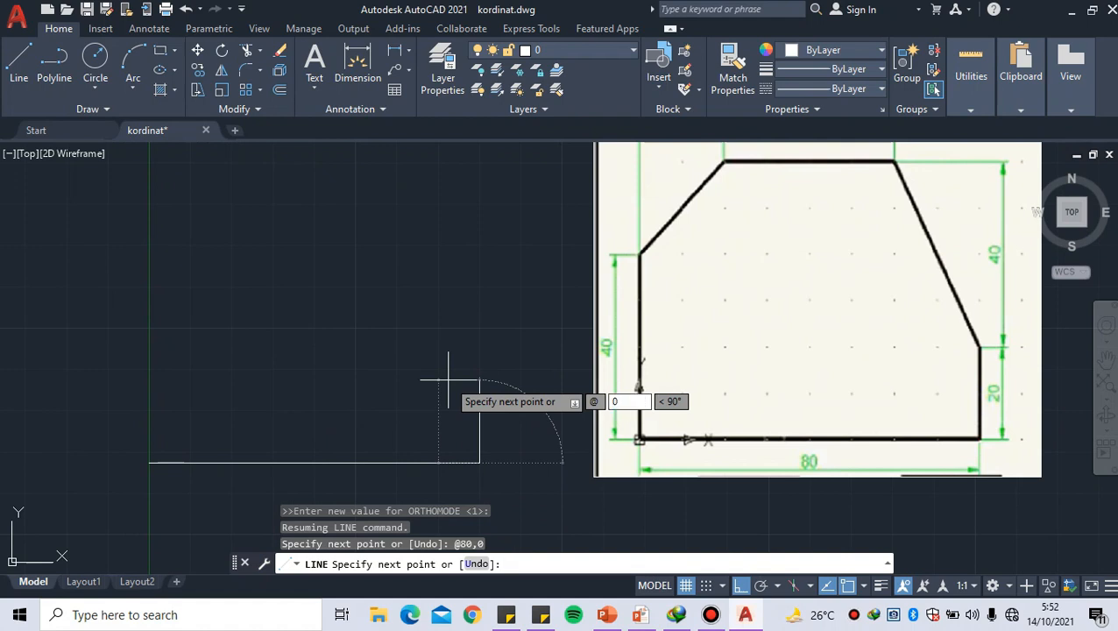
type(",")
type("20")
key("Return")
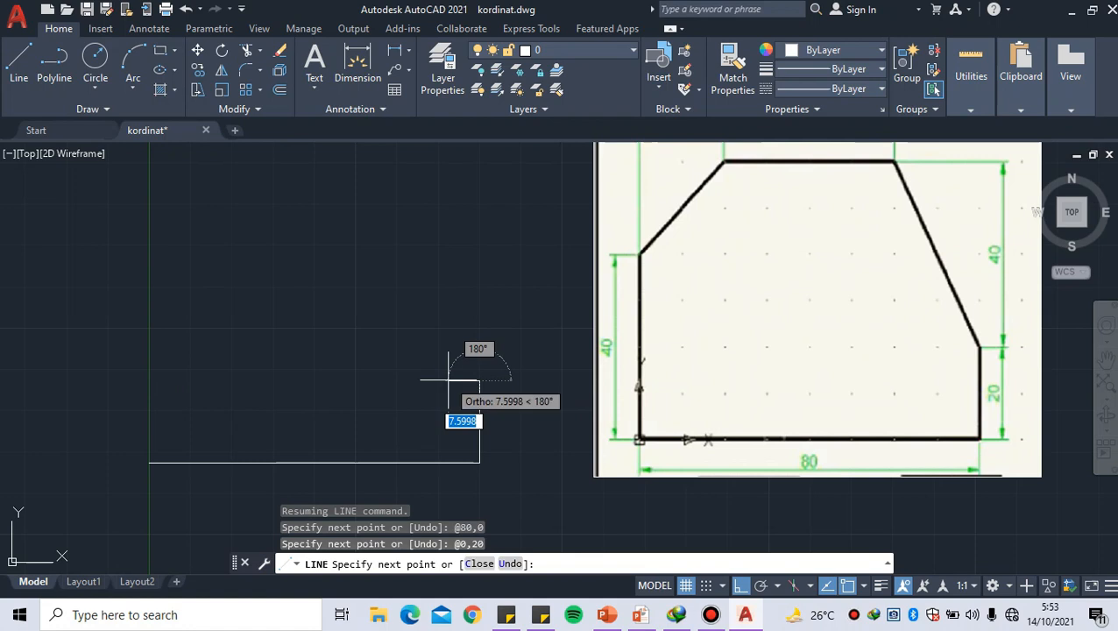
Draw the long sloped edge up from the right vertical edge with relative coordinate @-20,40
middle_click_drag(449, 380, 423, 415)
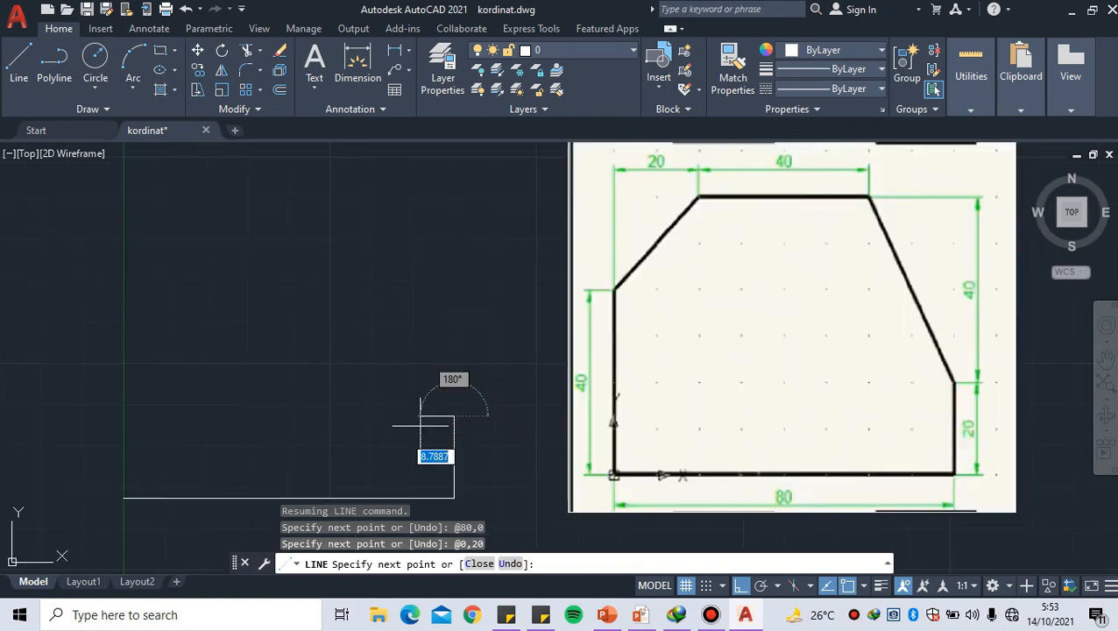
middle_click_drag(424, 386, 388, 400)
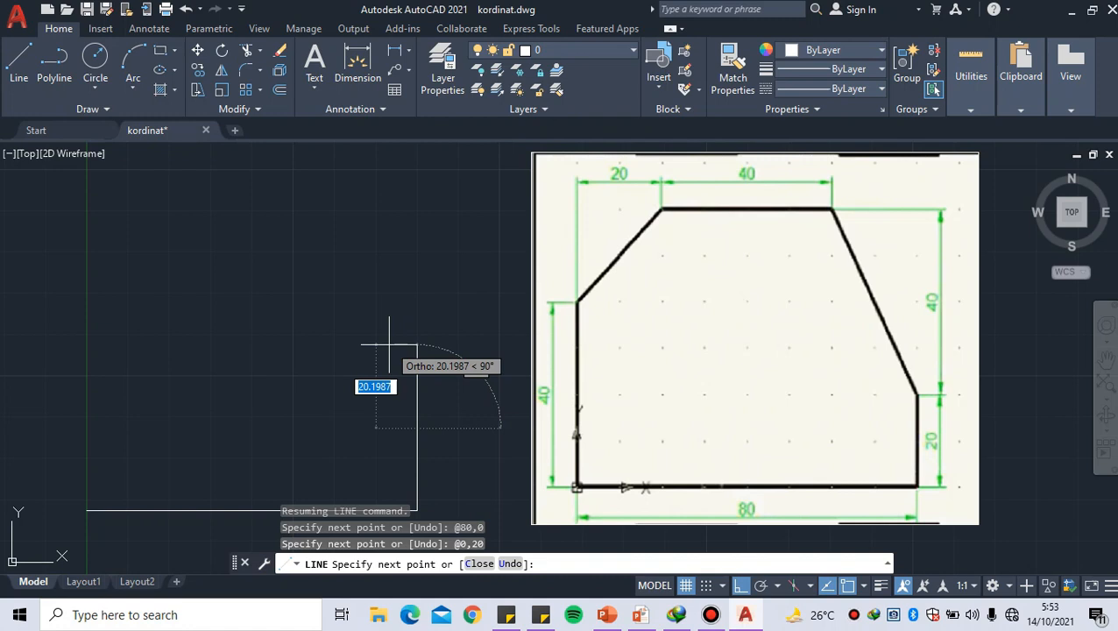
type("@-")
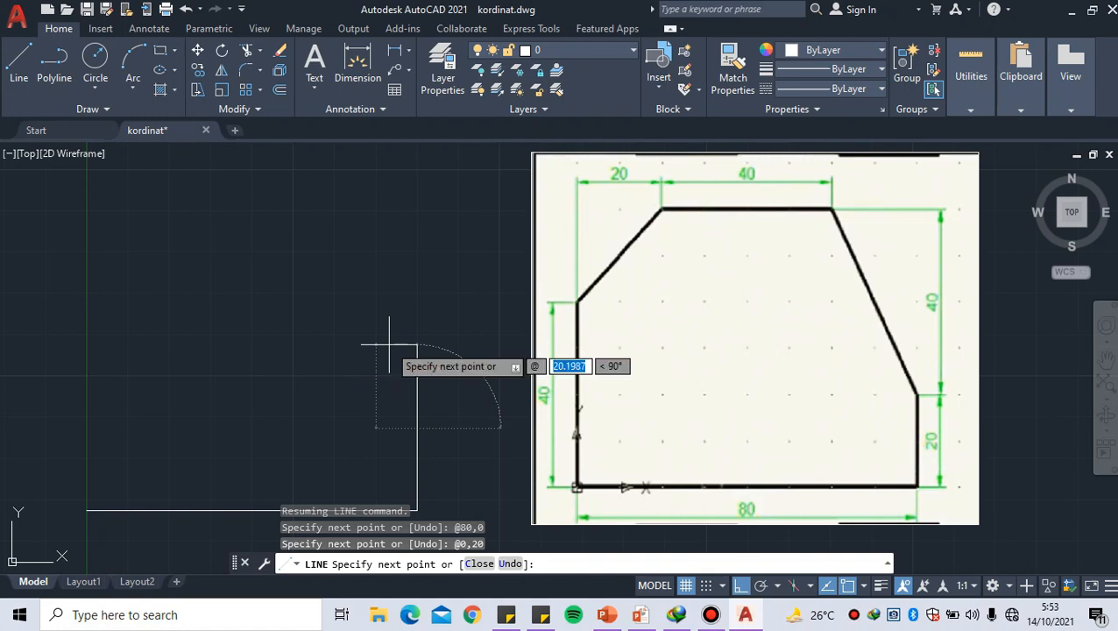
type("2")
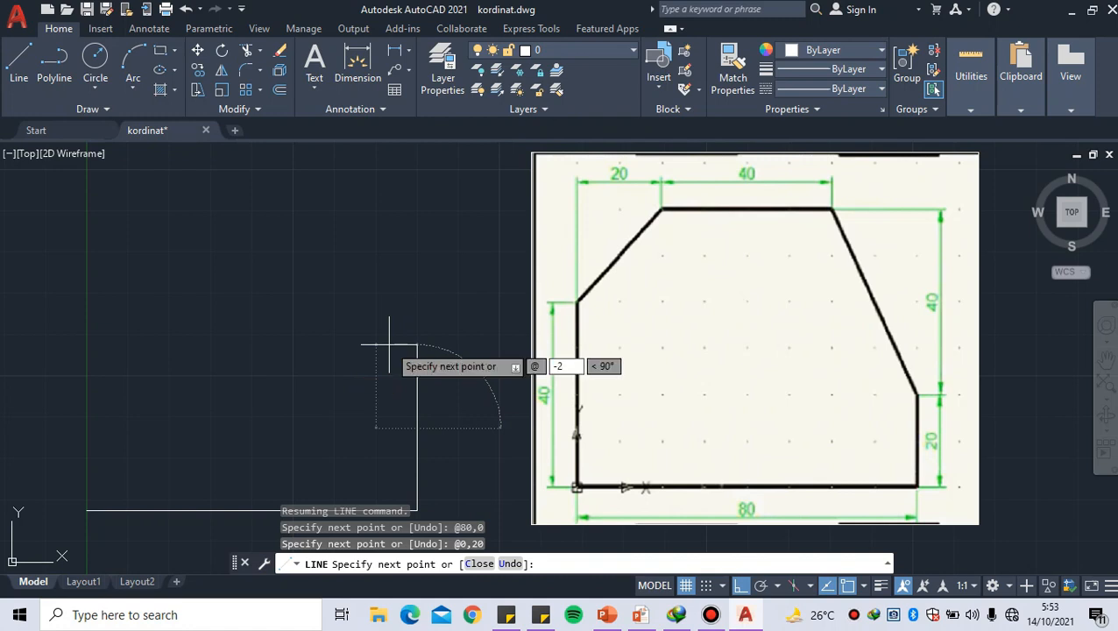
type("0")
key("Tab")
type("4")
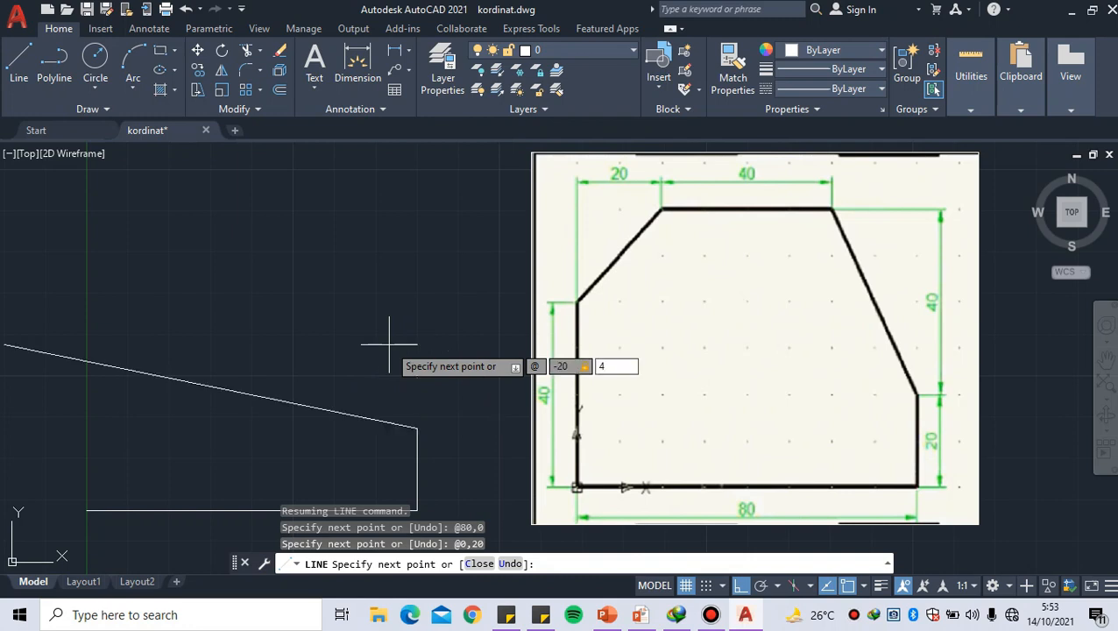
type("0")
key("Return")
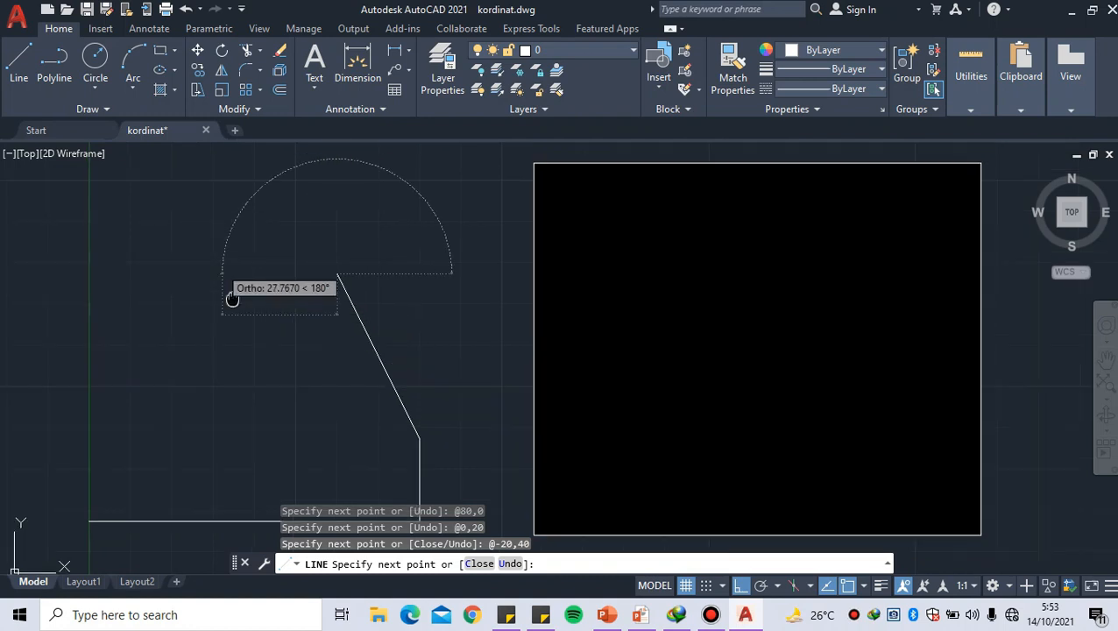
Draw the profile's horizontal top edge leftward with relative coordinate @-40,0
middle_click_drag(230, 295, 254, 314)
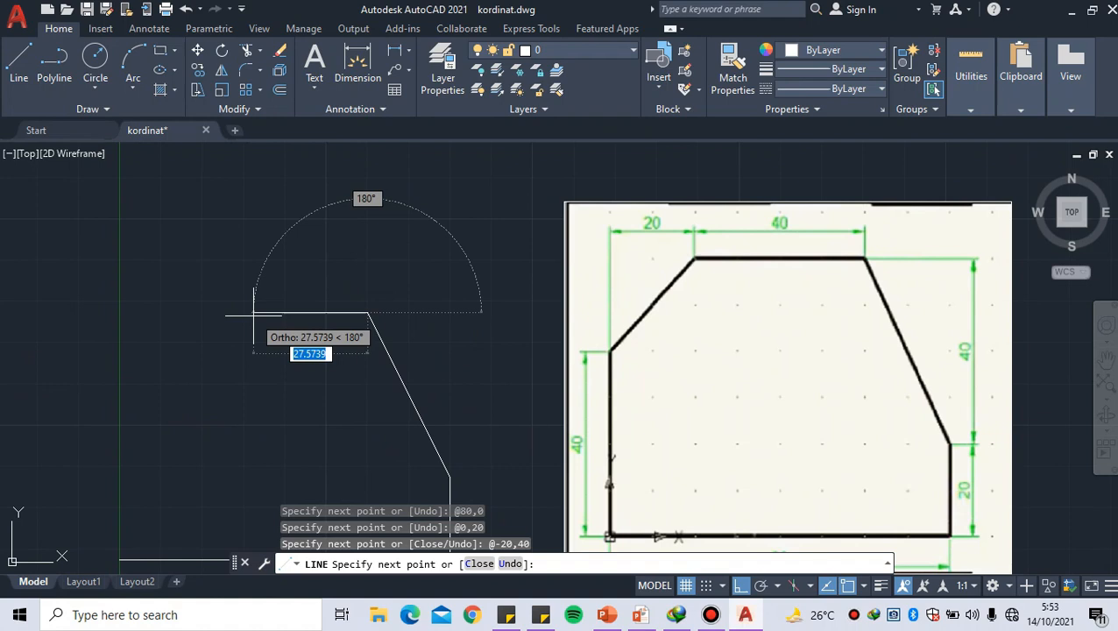
type("@-40")
key("BackSpace")
key("BackSpace")
type("4")
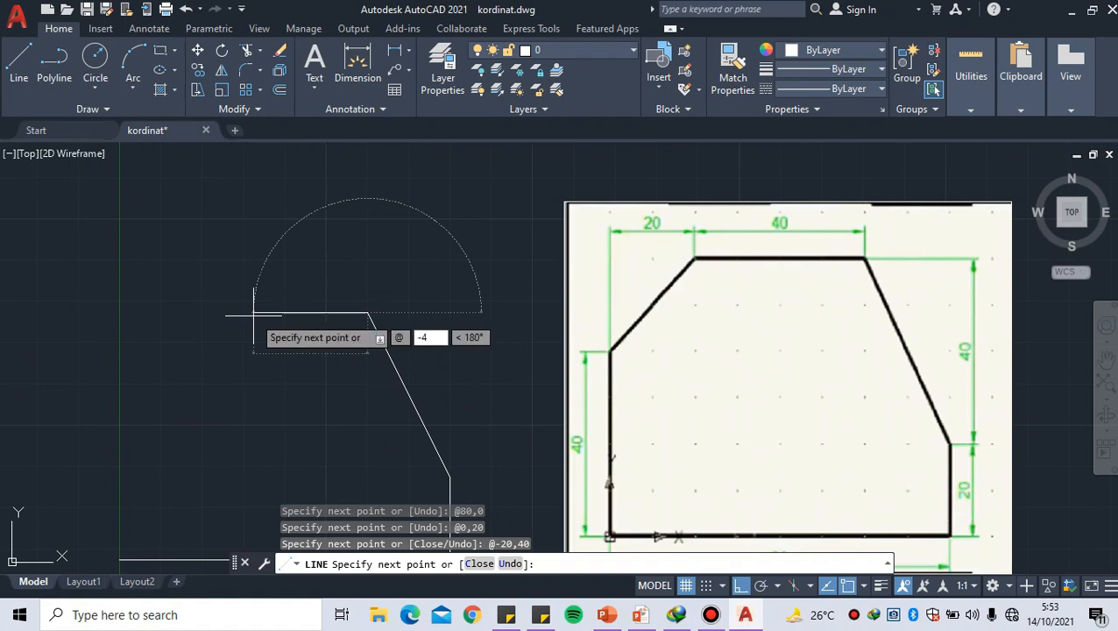
type("0,0")
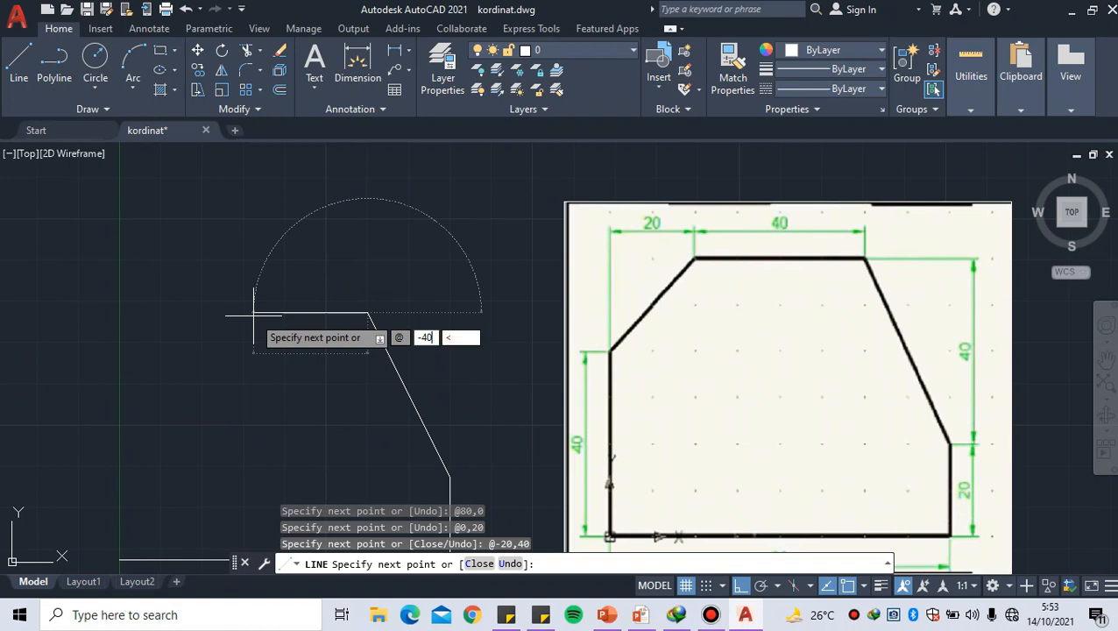
key("Return")
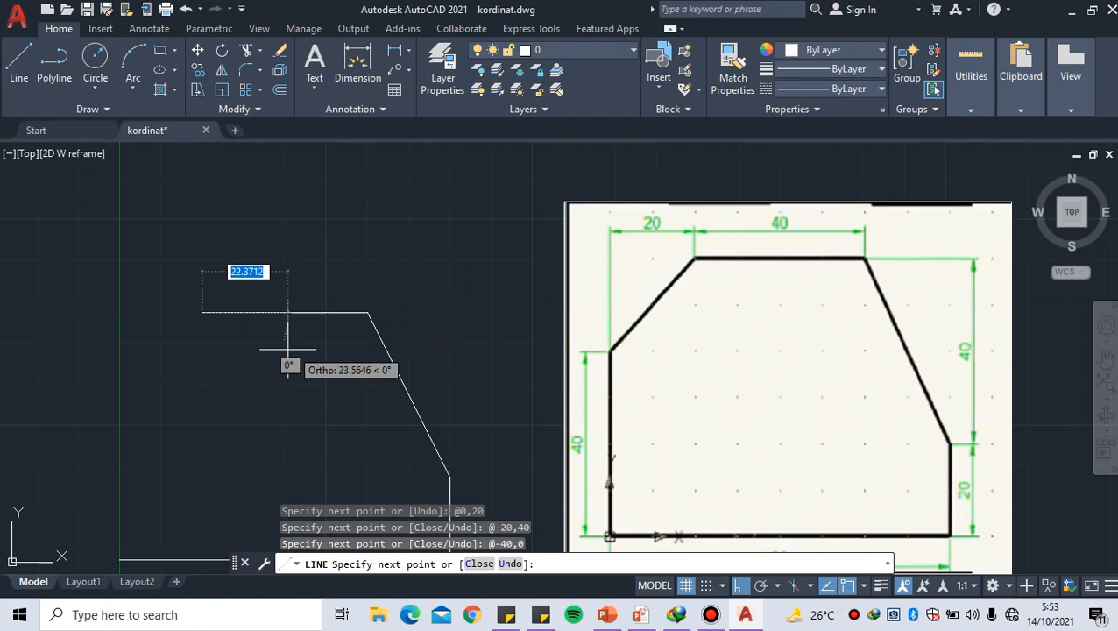
Try to draw the sloped edge at the profile's upper-left corner with relative coordinate @-20,20, and undo that segment
middle_click_drag(201, 349, 227, 310)
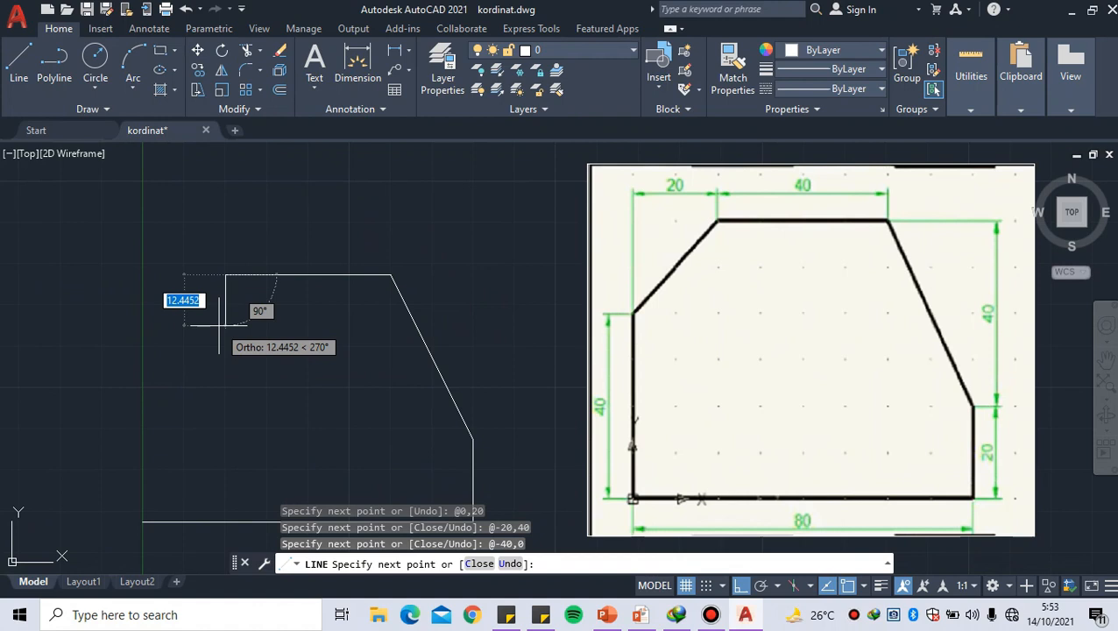
type("@")
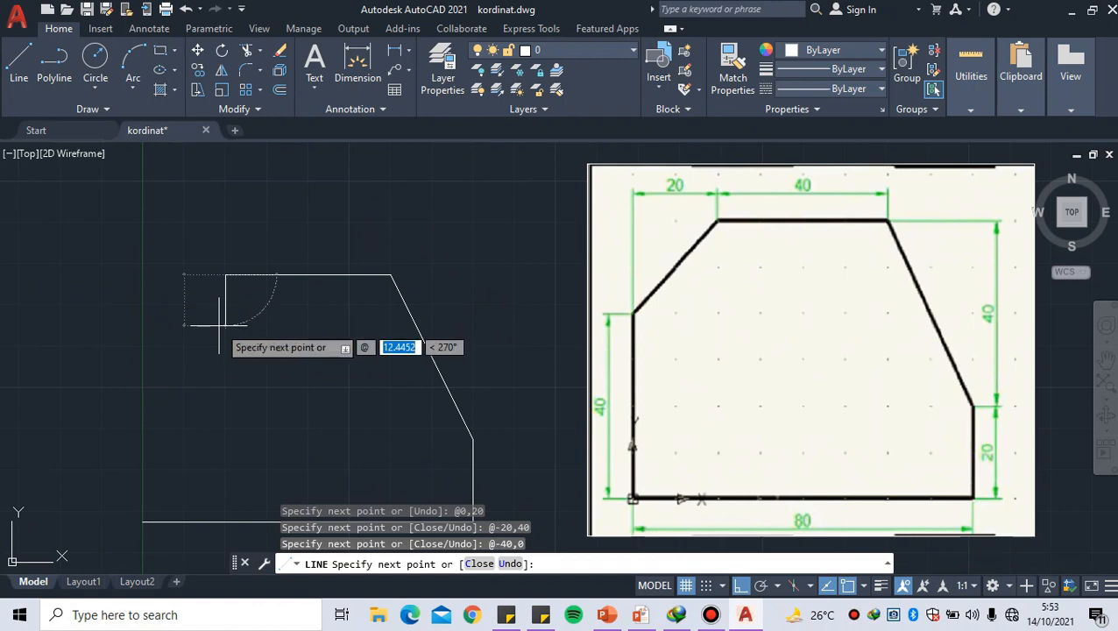
type("-20")
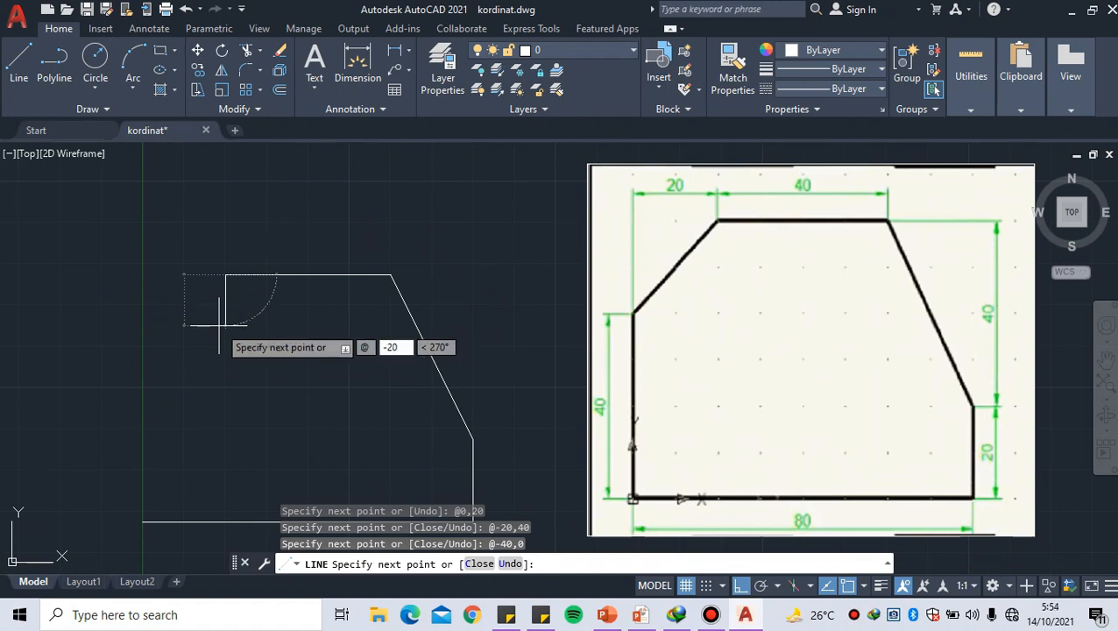
type(",")
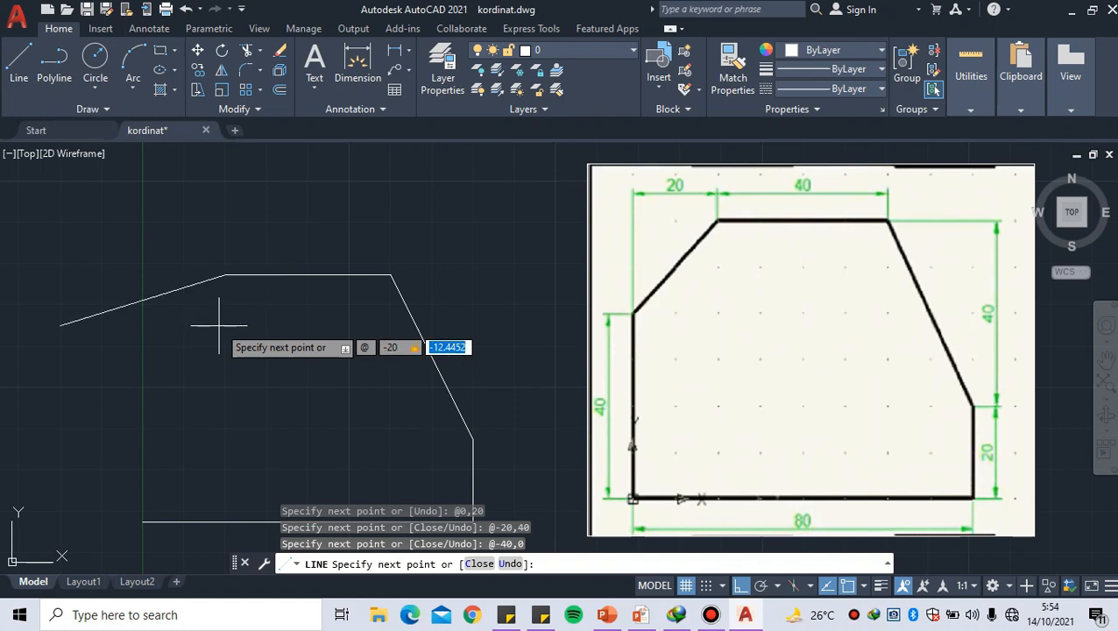
type("2")
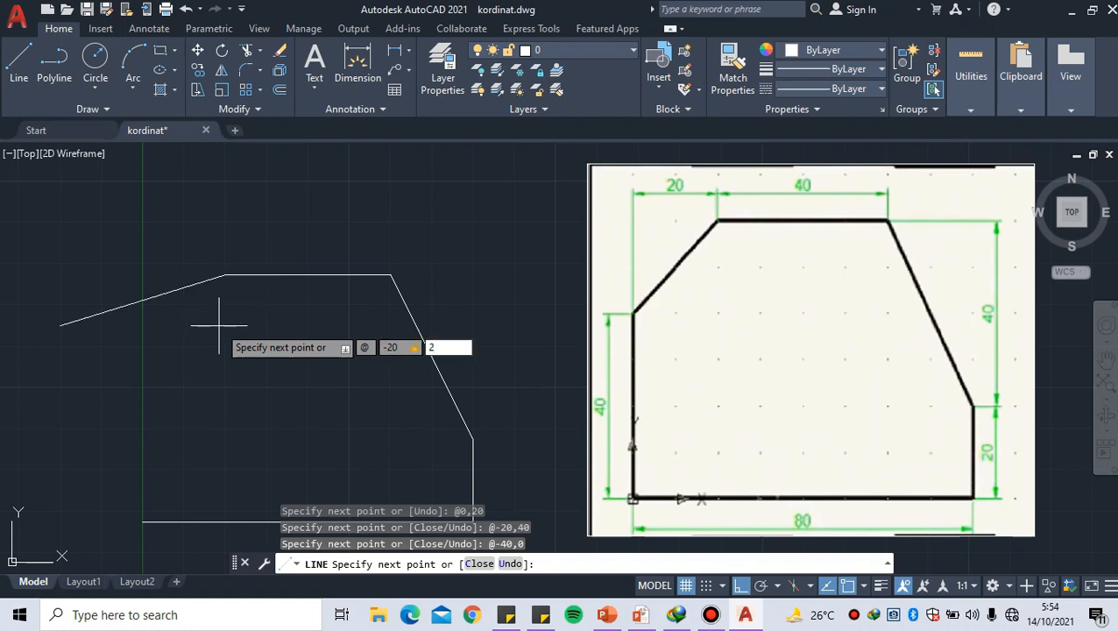
type("0")
key("Return")
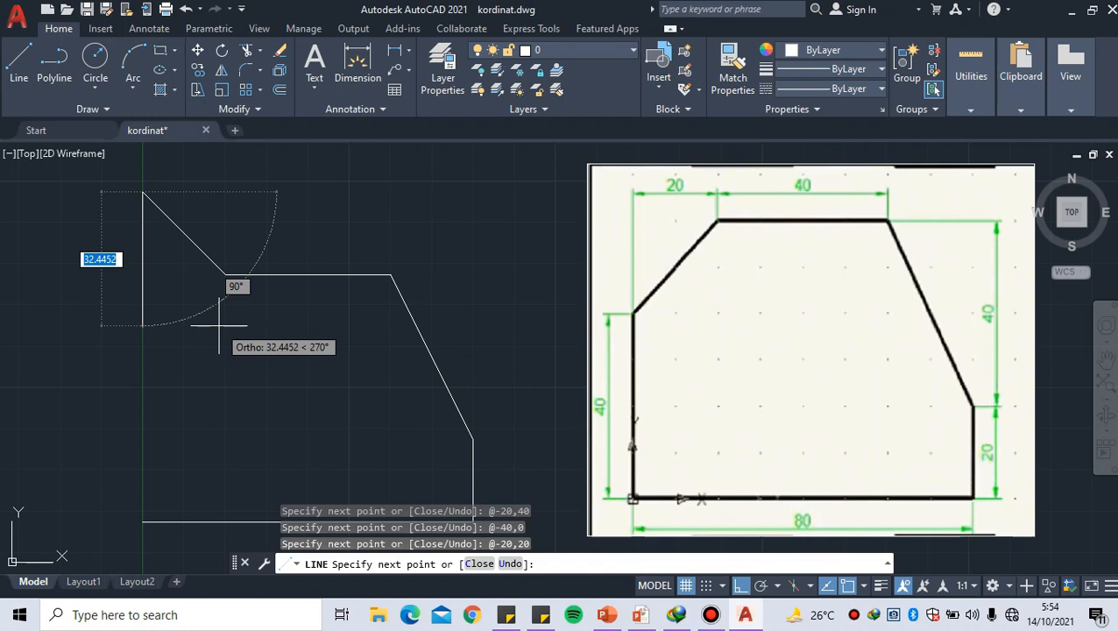
key("ctrl+z")
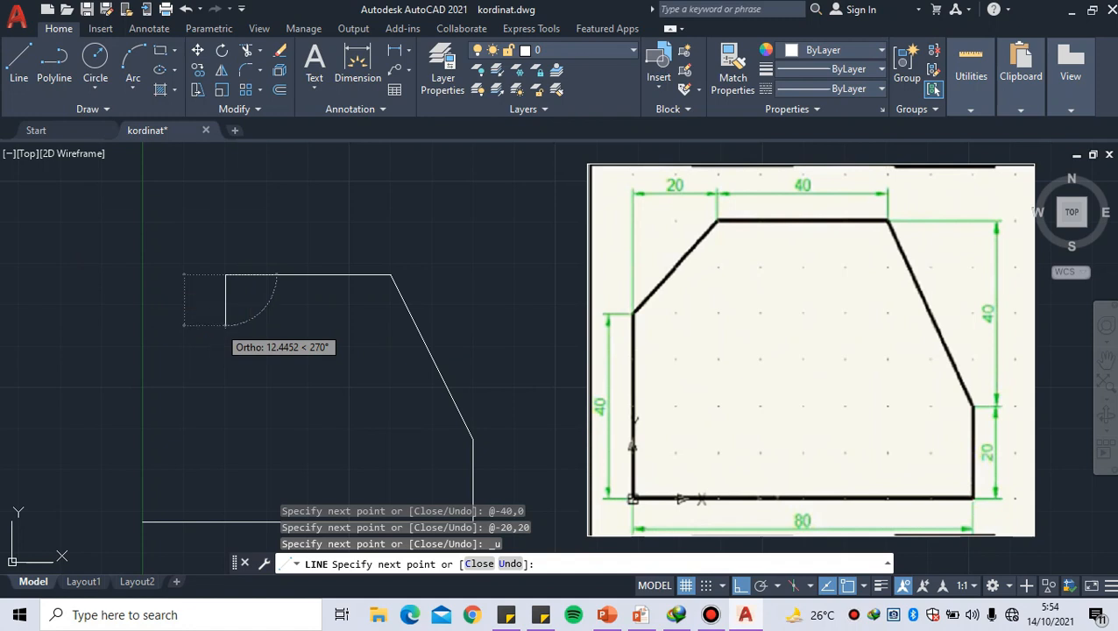
Draw the sloped edge down from the profile's upper-left corner with relative coordinate @-20,-20
key("shift")
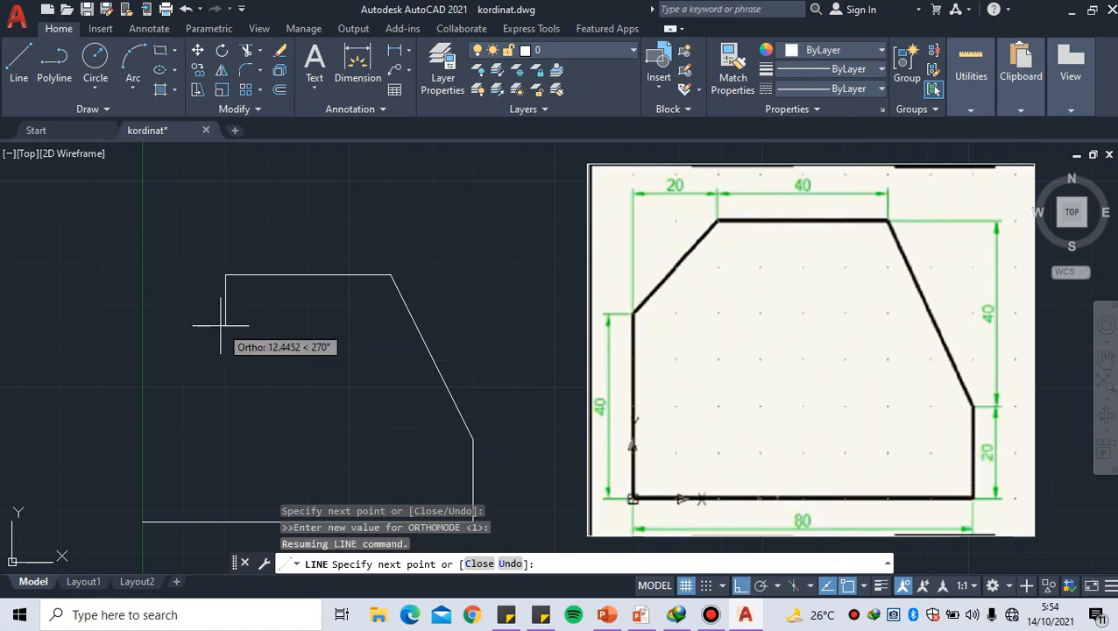
type("-")
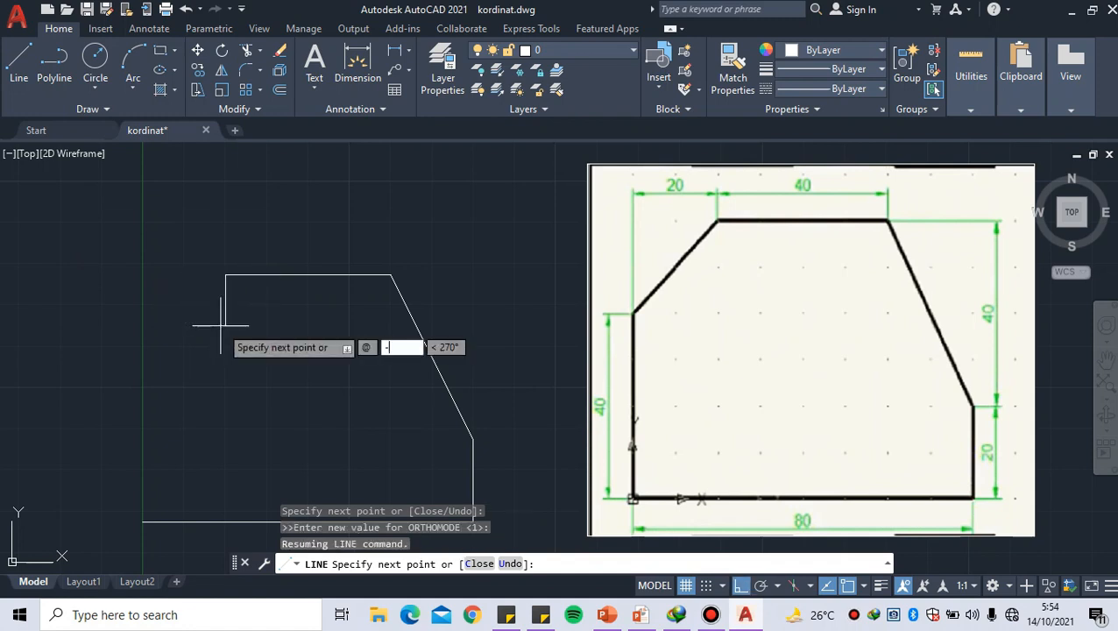
type("20")
key("Tab")
type("-29")
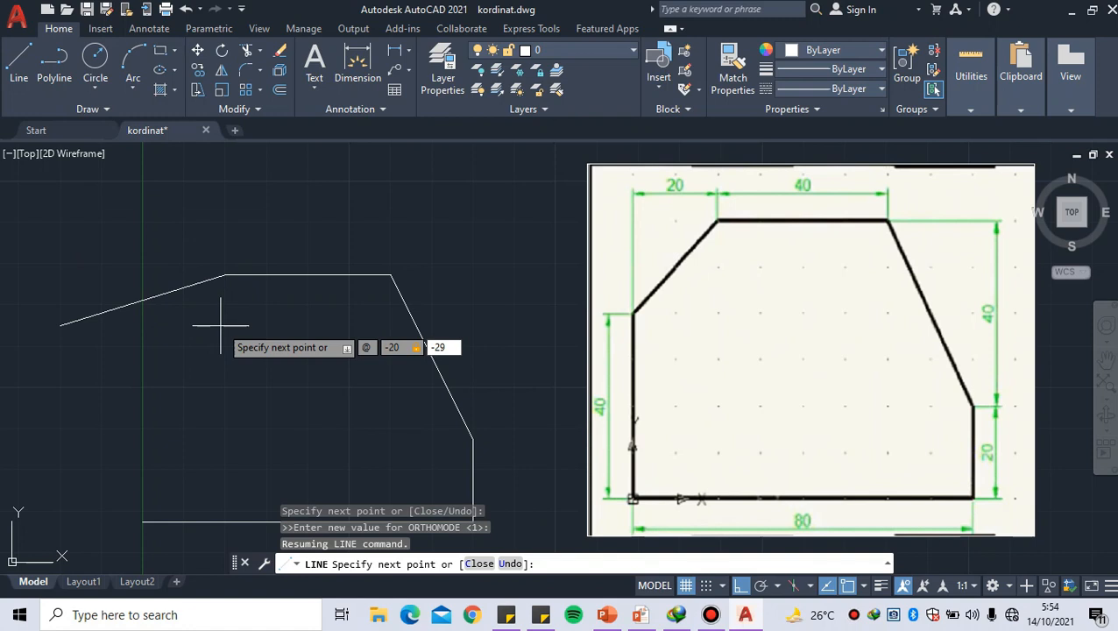
key("BackSpace")
type("0")
key("Return")
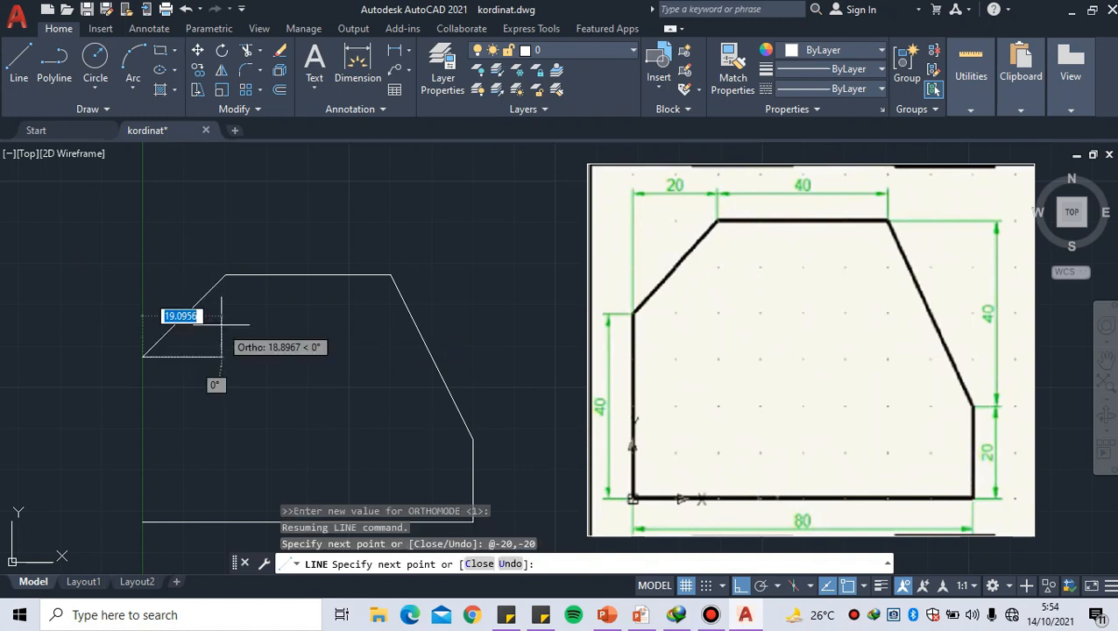
Close the profile with a vertical left edge down to the base using relative coordinate @0,-40, and end the Line command
middle_click_drag(188, 400, 198, 343)
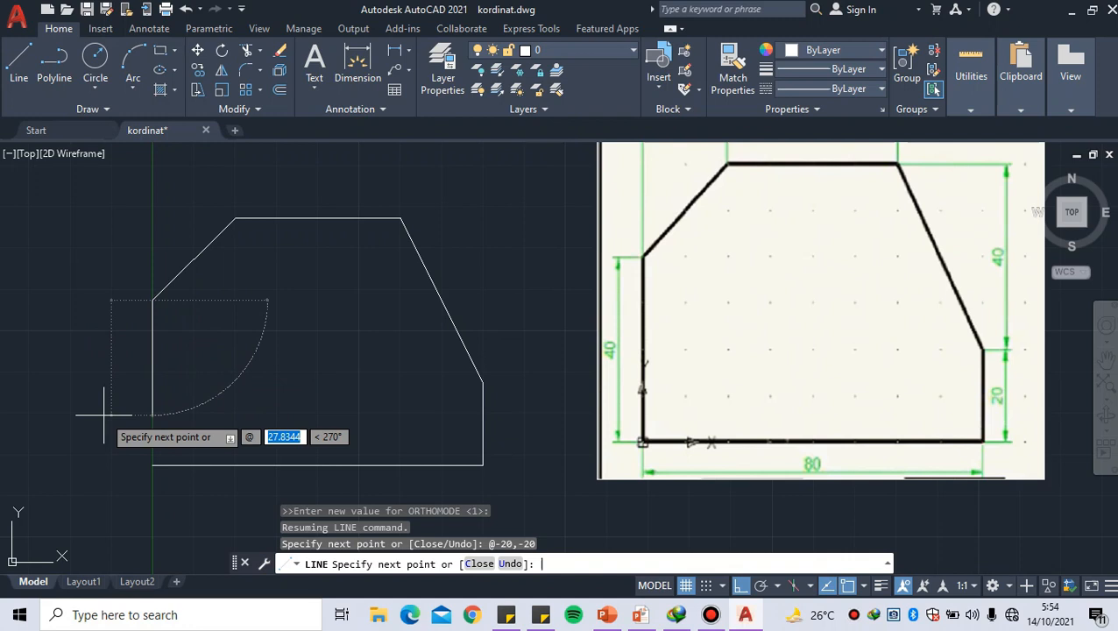
type("-")
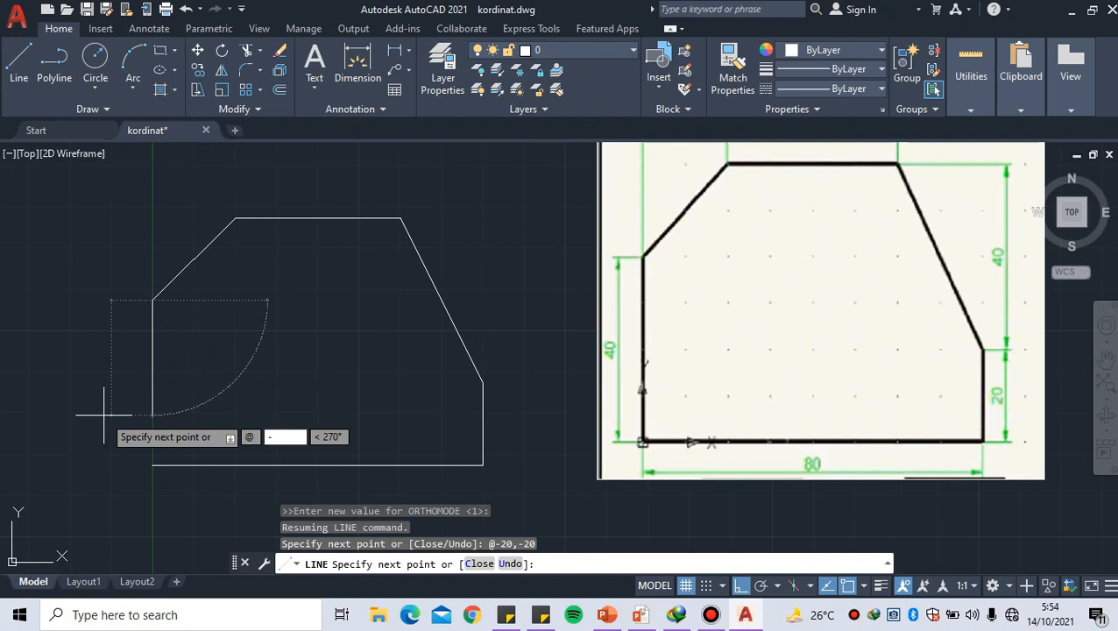
key("BackSpace")
type("0,-40")
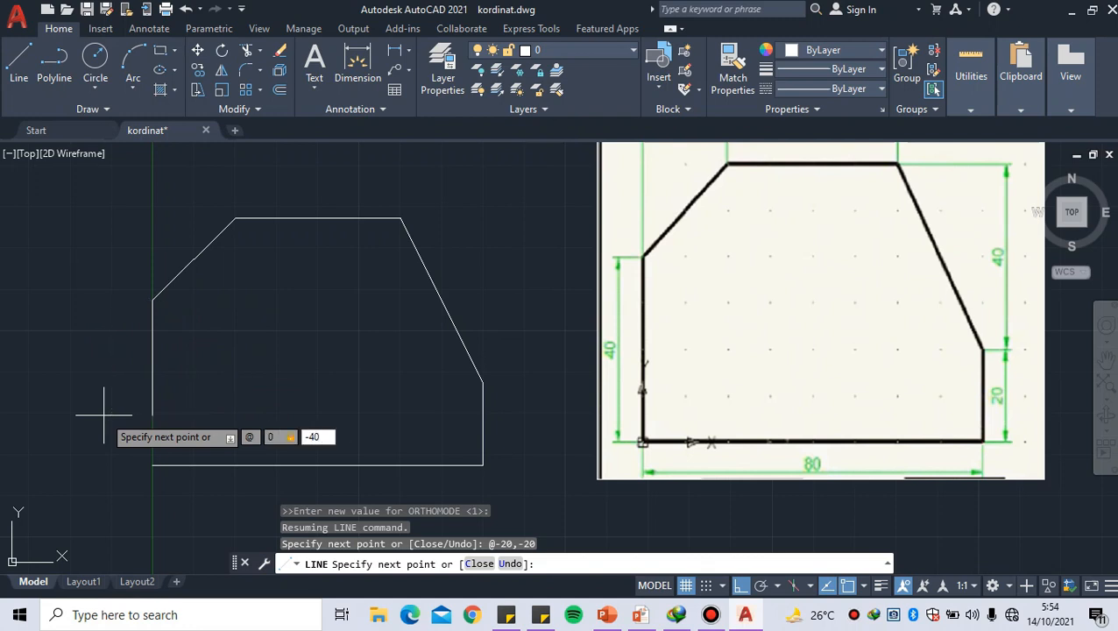
key("Return")
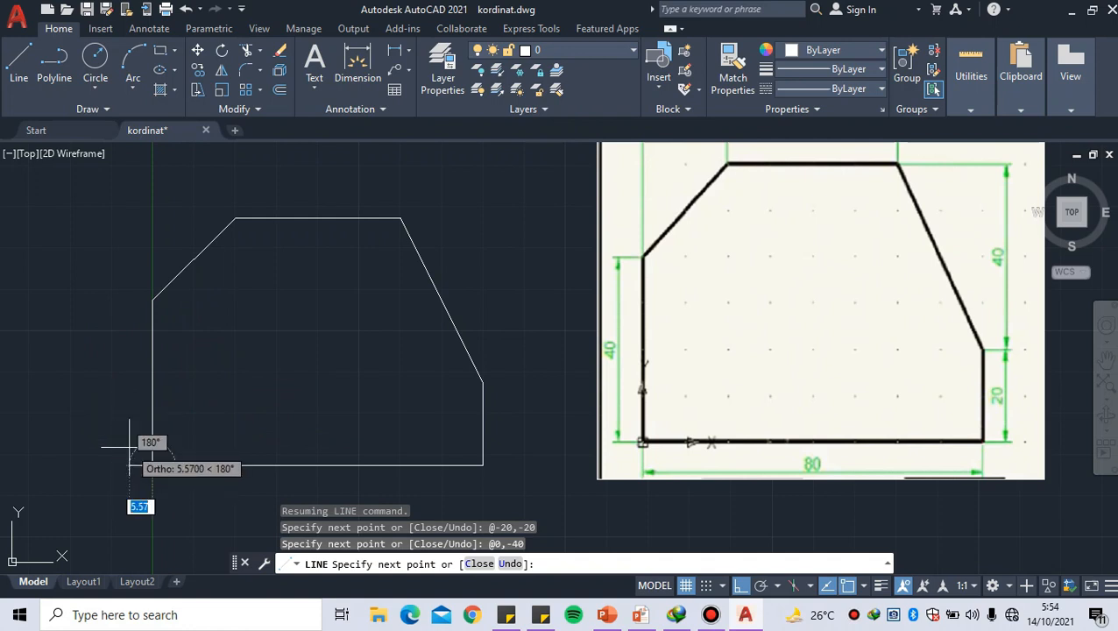
key("Return")
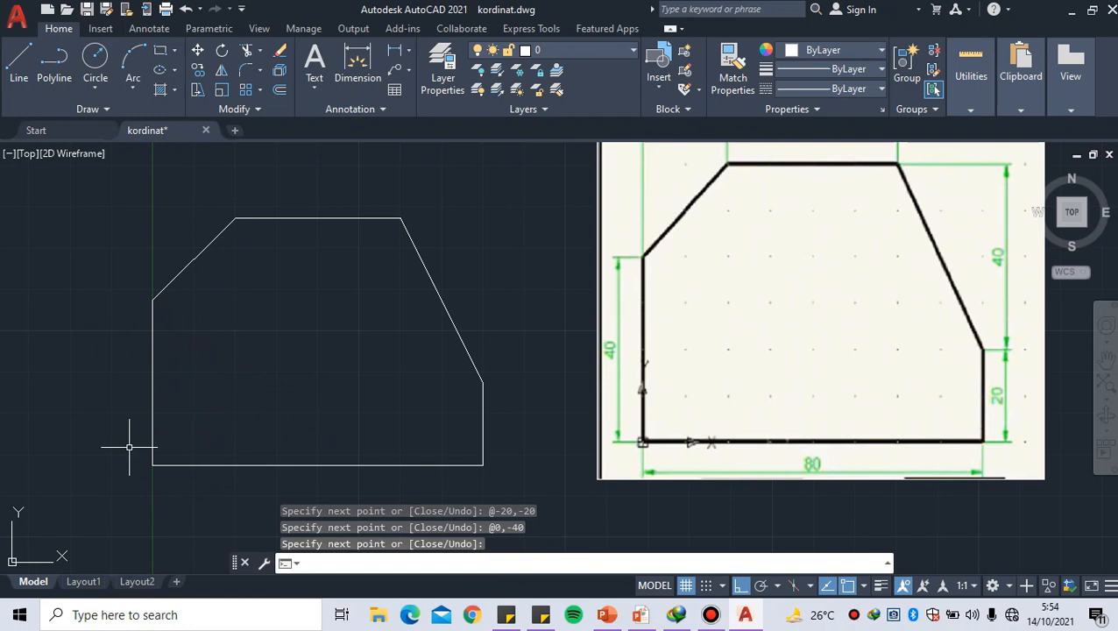
Switch to the PowerPoint slide show, review the polar coordinates slide with its length and angle formula, and return to AutoCAD
scroll(159, 441, "down", 4)
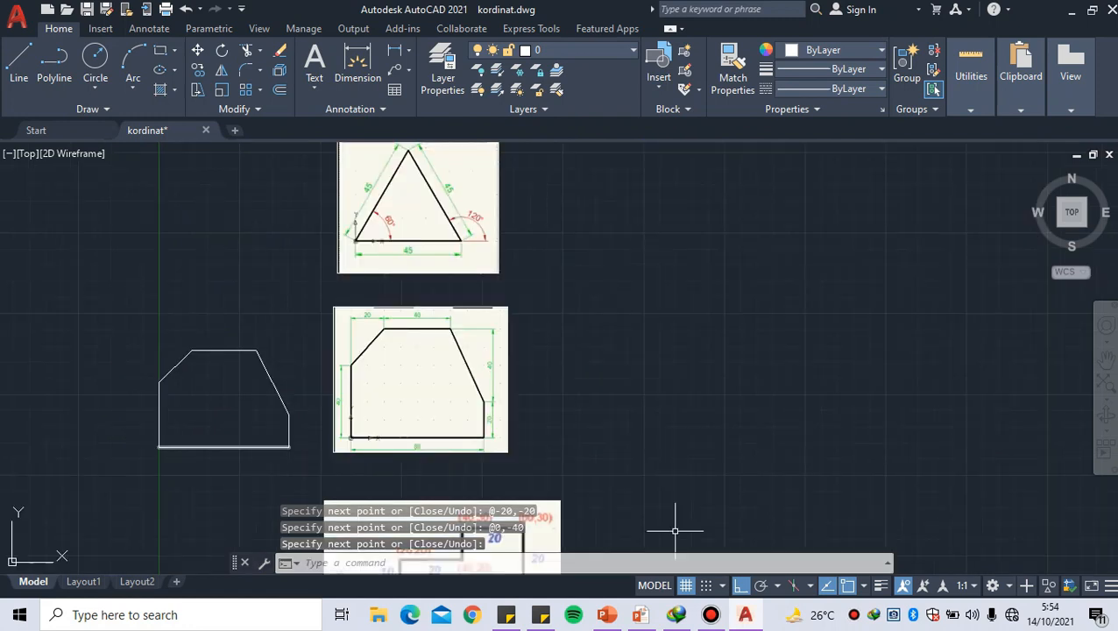
mouse_move(641, 615)
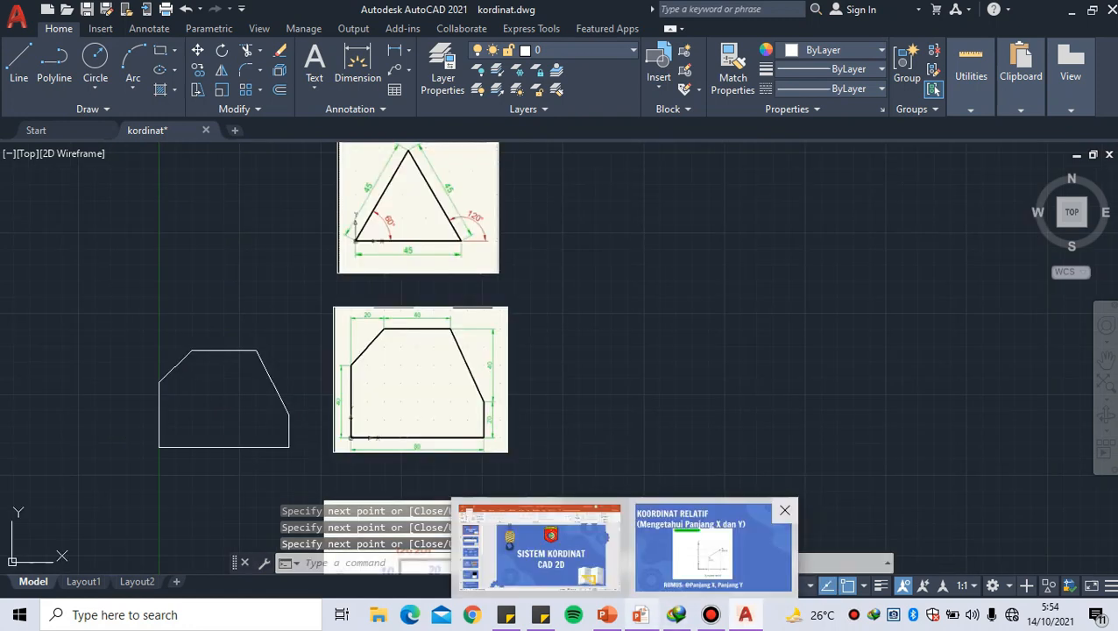
left_click(711, 554)
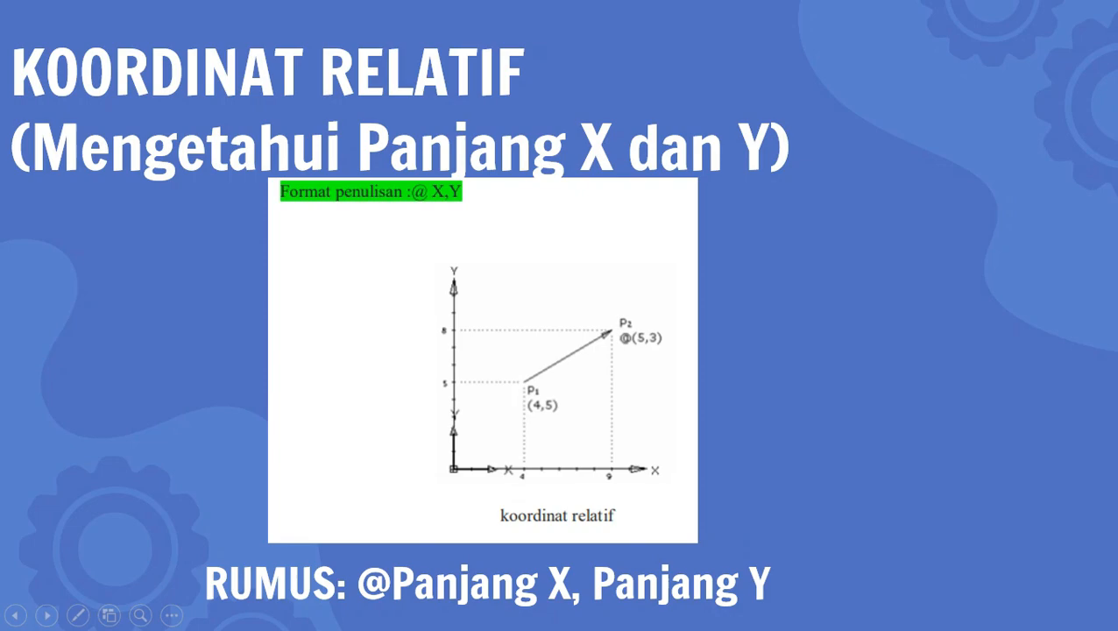
key("Right")
key("Right")
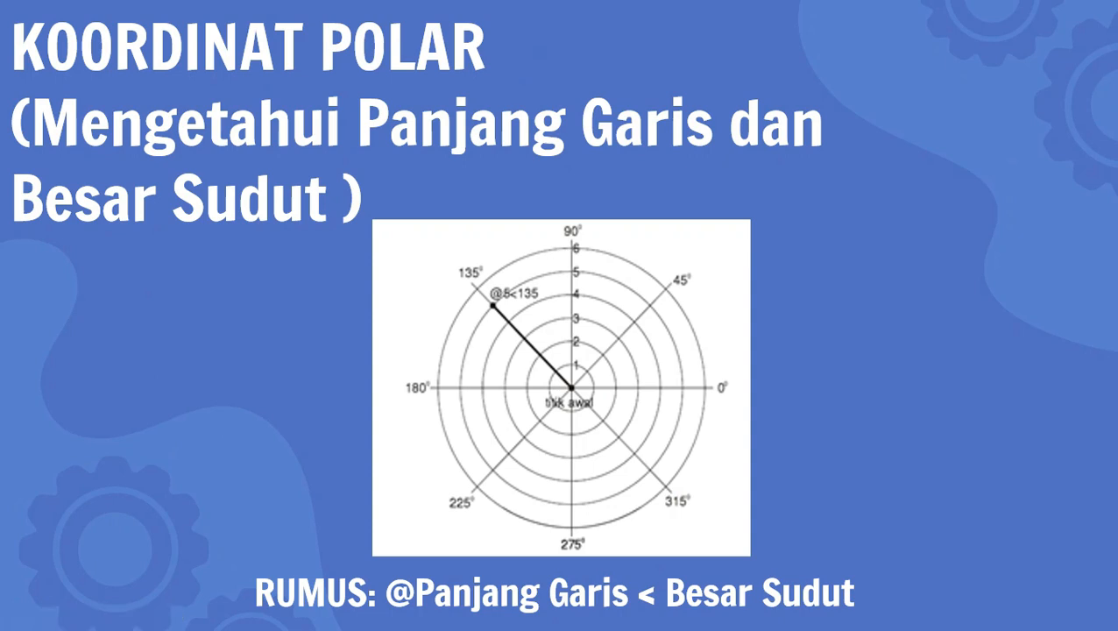
key("alt+Tab")
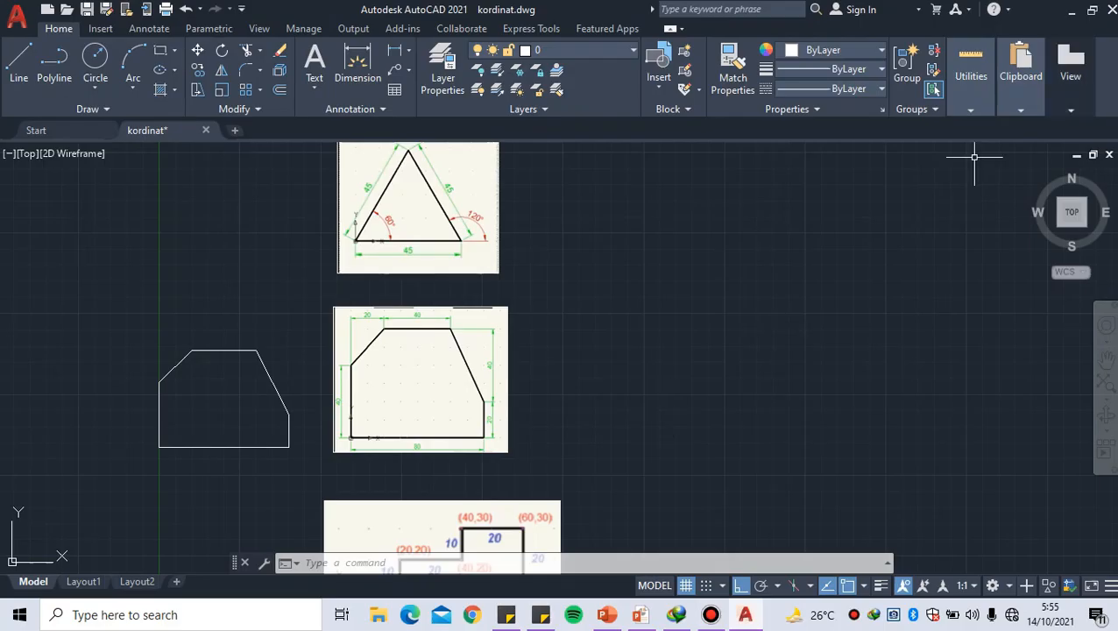
scroll(591, 264, "up", 2)
middle_click_drag(548, 280, 637, 281)
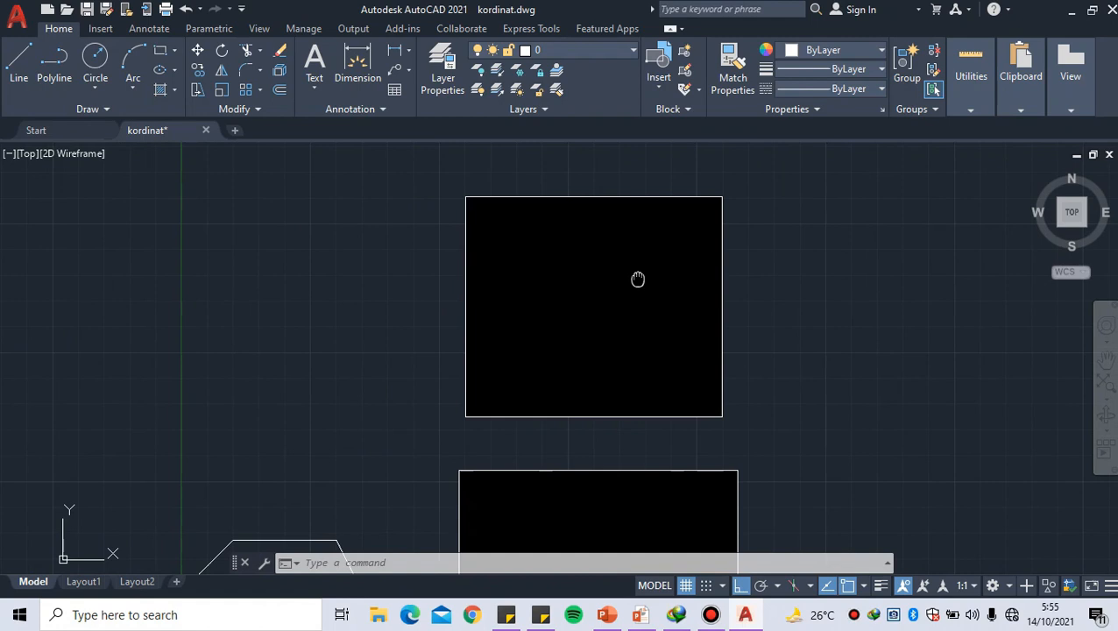
middle_click_drag(360, 335, 362, 332)
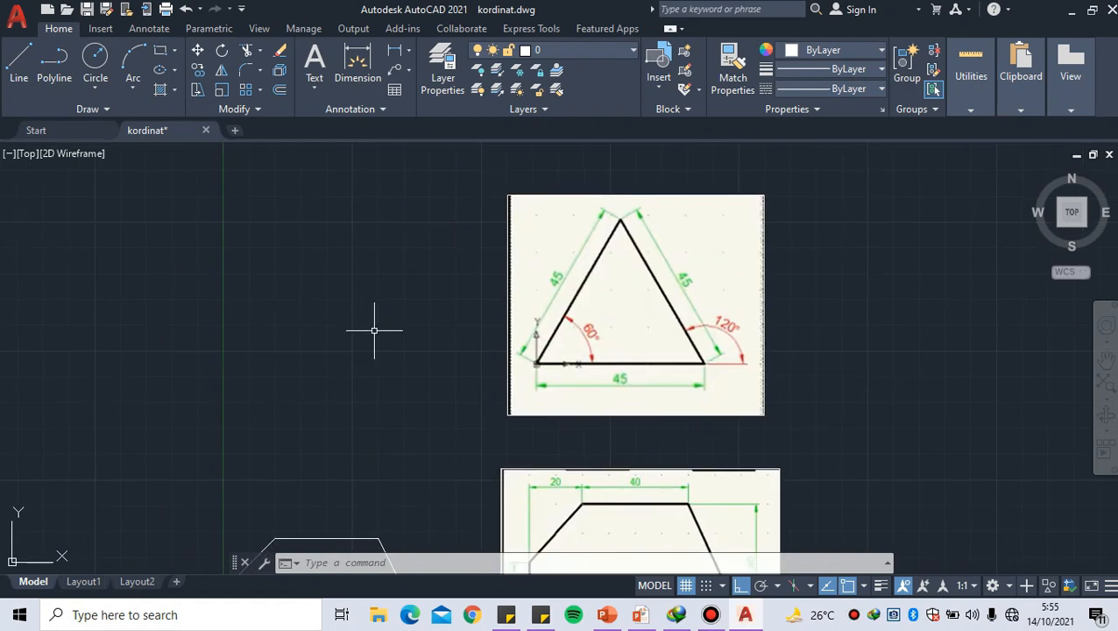
type("LINE")
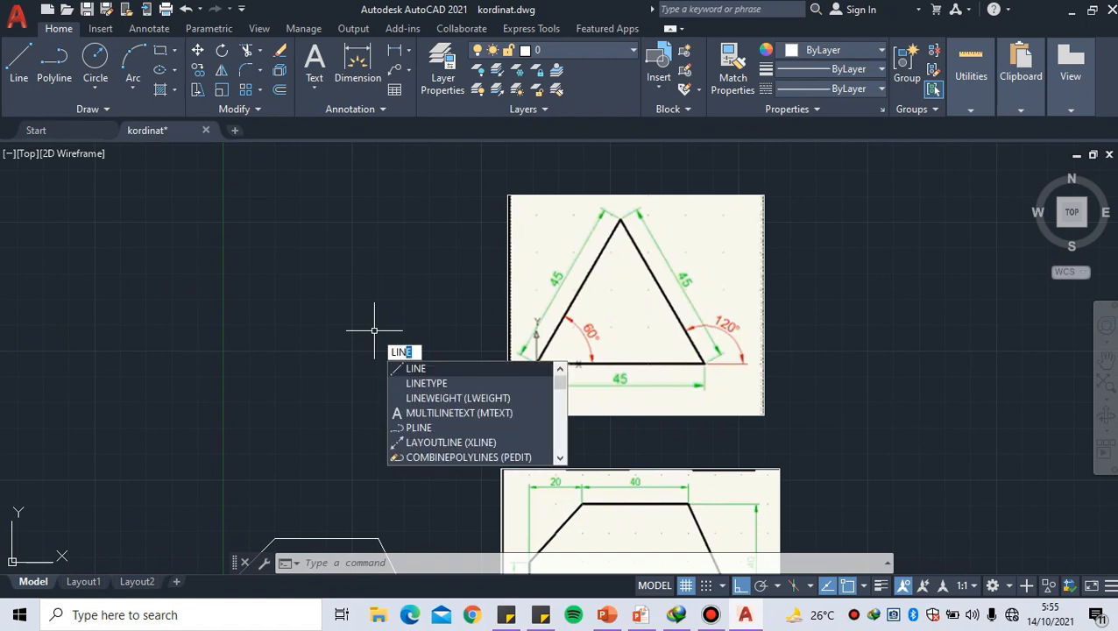
key("Return")
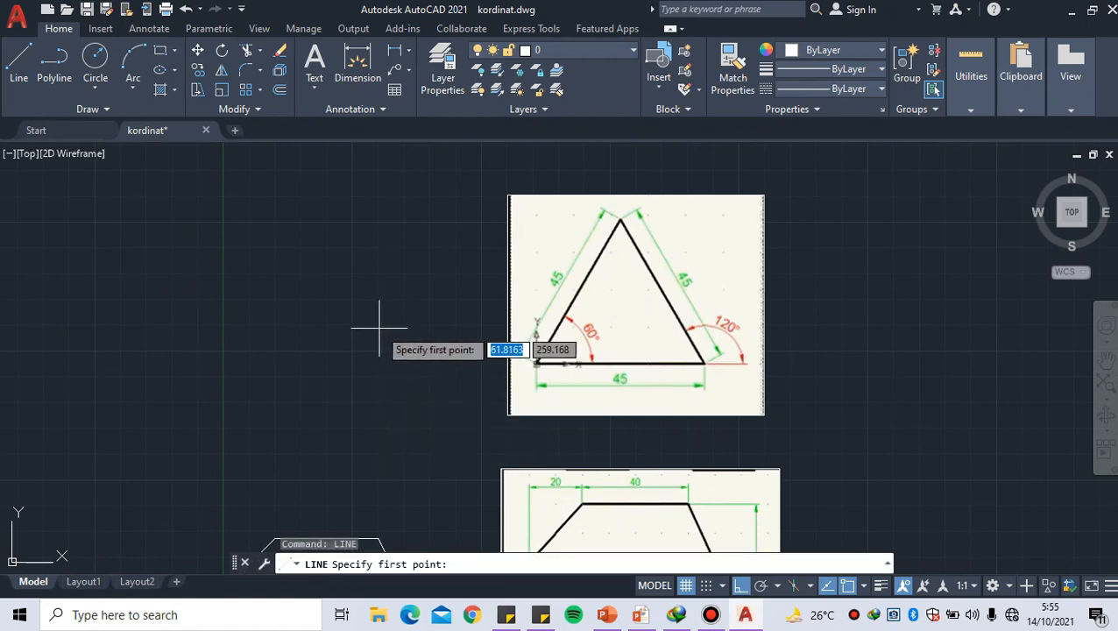
left_click(223, 383)
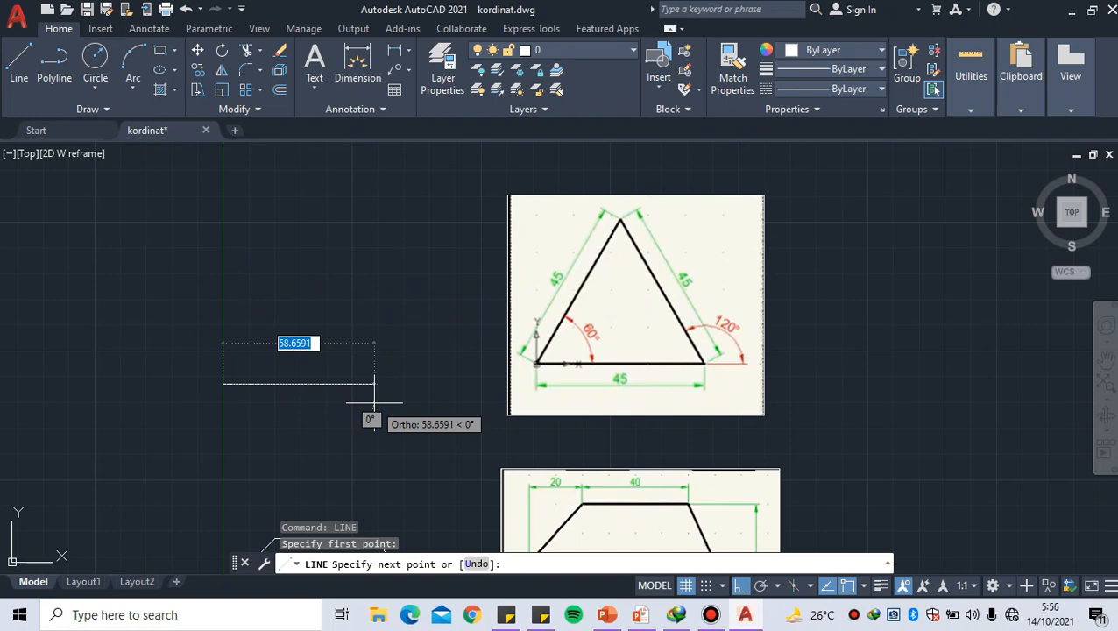
middle_click_drag(374, 403, 360, 411)
scroll(360, 411, "up", 2)
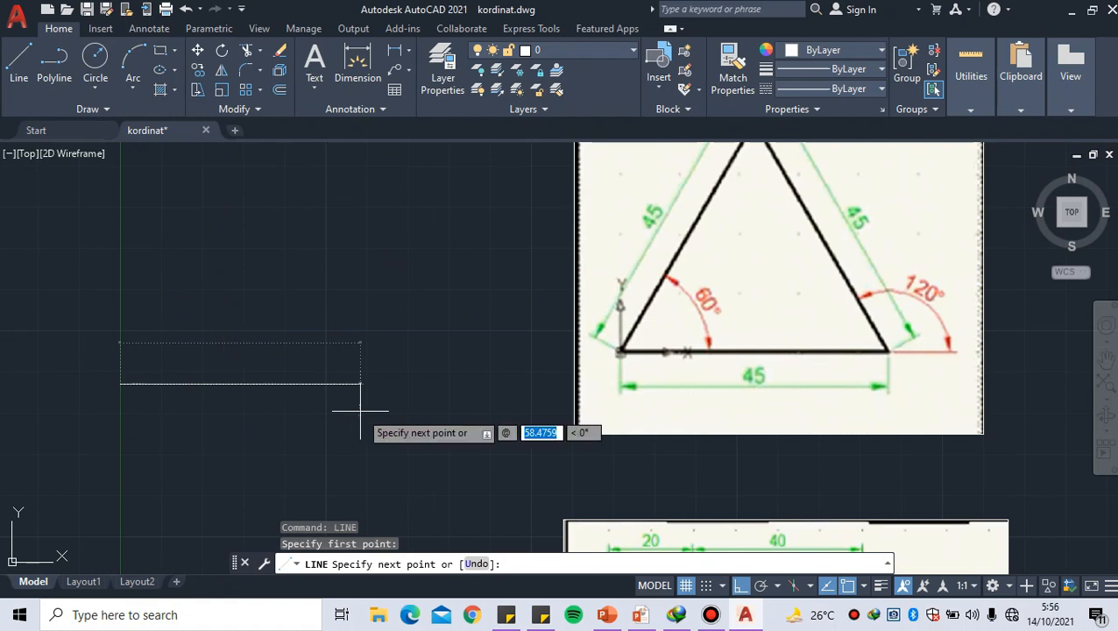
type("45")
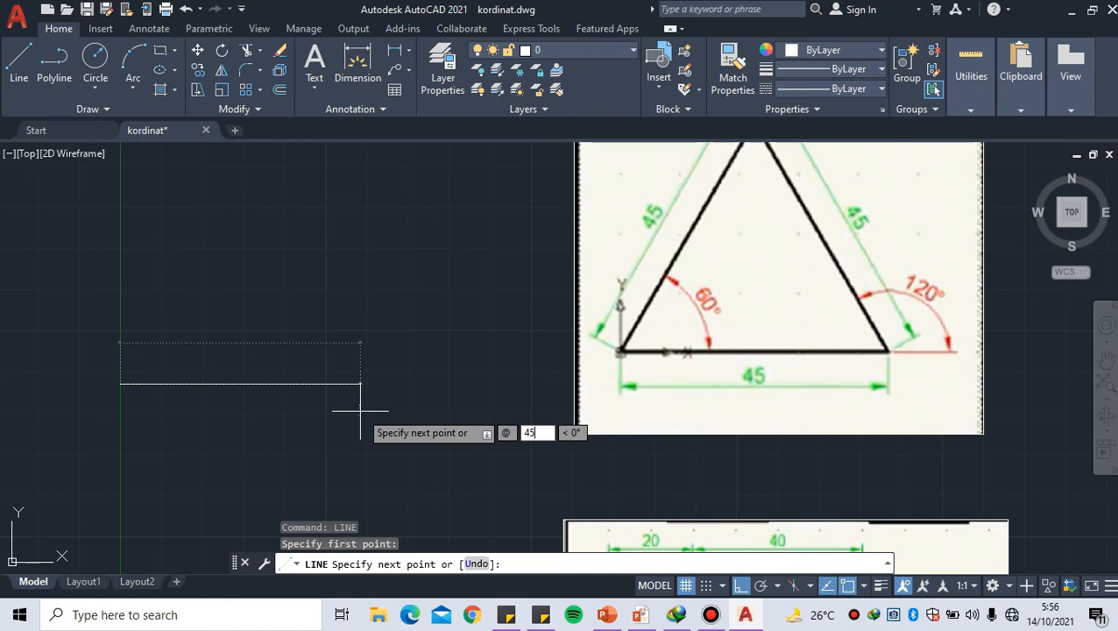
key("Tab")
type("0")
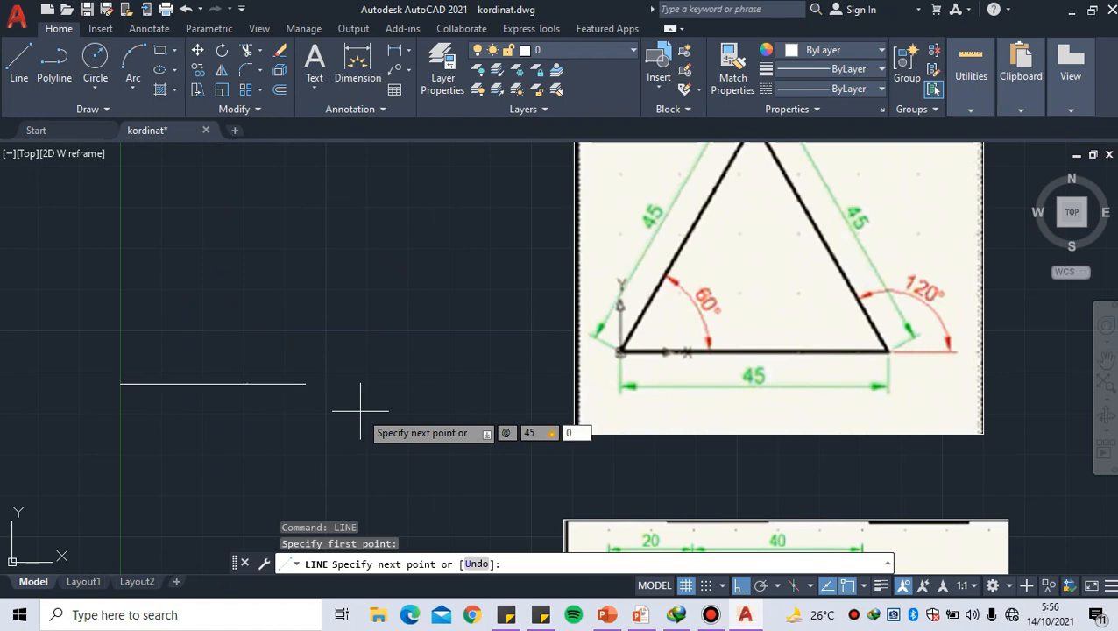
key("Return")
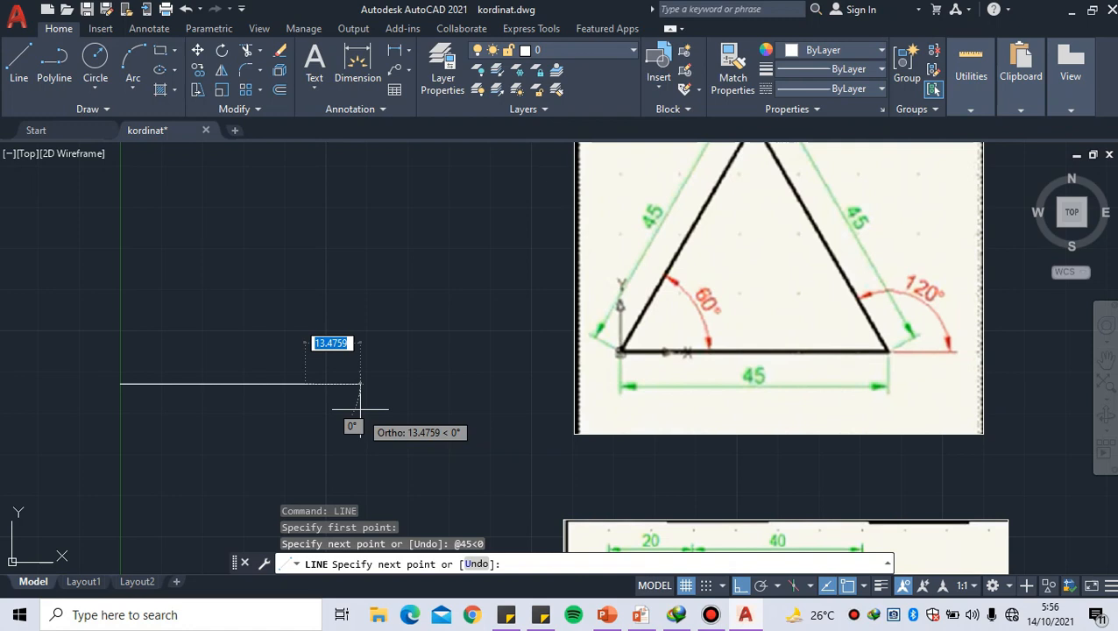
mouse_move(367, 307)
middle_mouse_down()
mouse_move(371, 357)
mouse_move(392, 391)
middle_mouse_up()
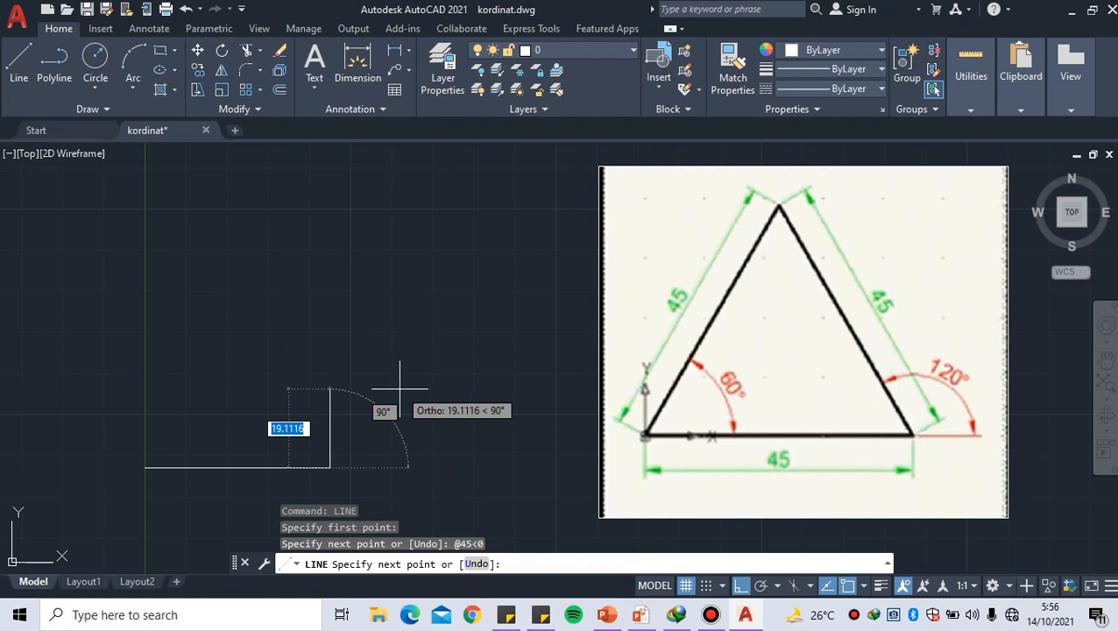
type("@")
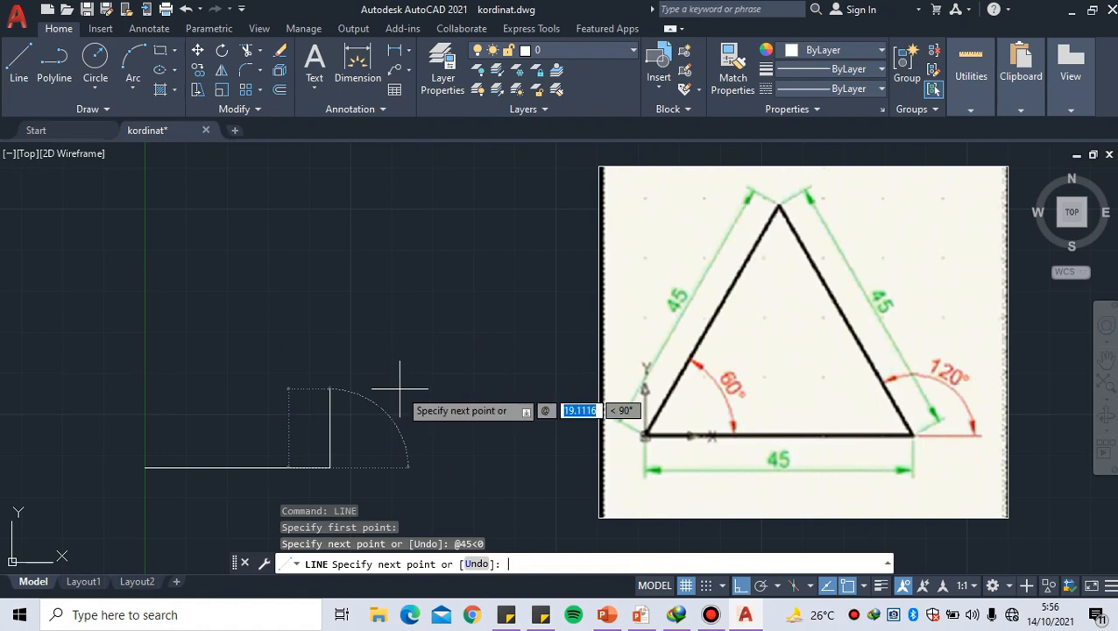
type("45")
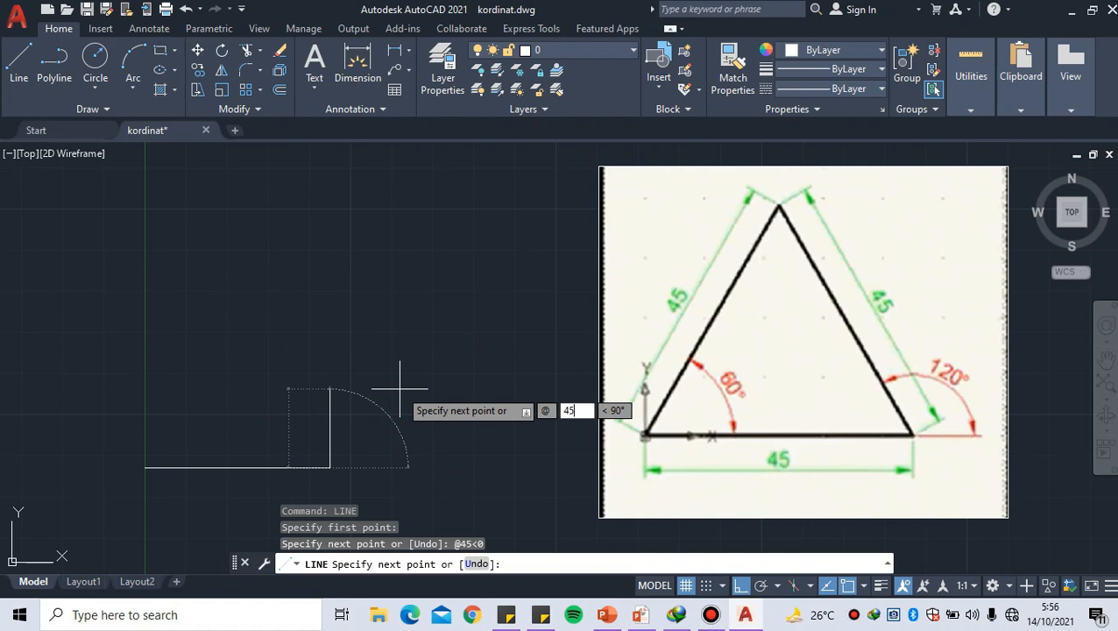
key("Tab")
type("120")
key("Return")
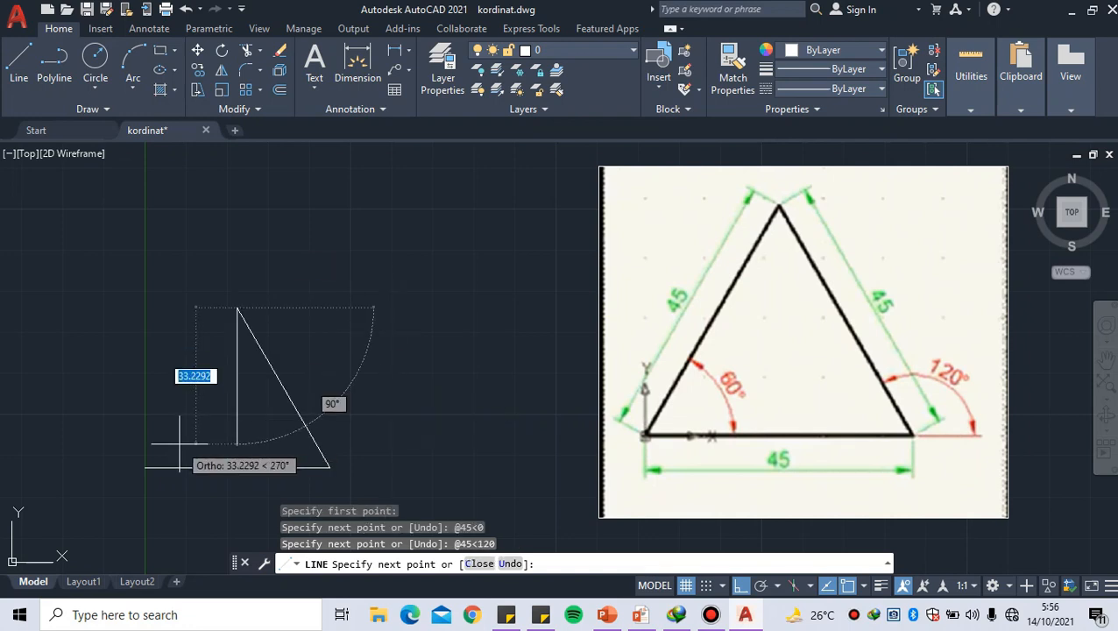
Draw the triangle's left side from the apex to the start point with polar coordinate @-45<60, and end the Line command
middle_click_drag(179, 442, 191, 450)
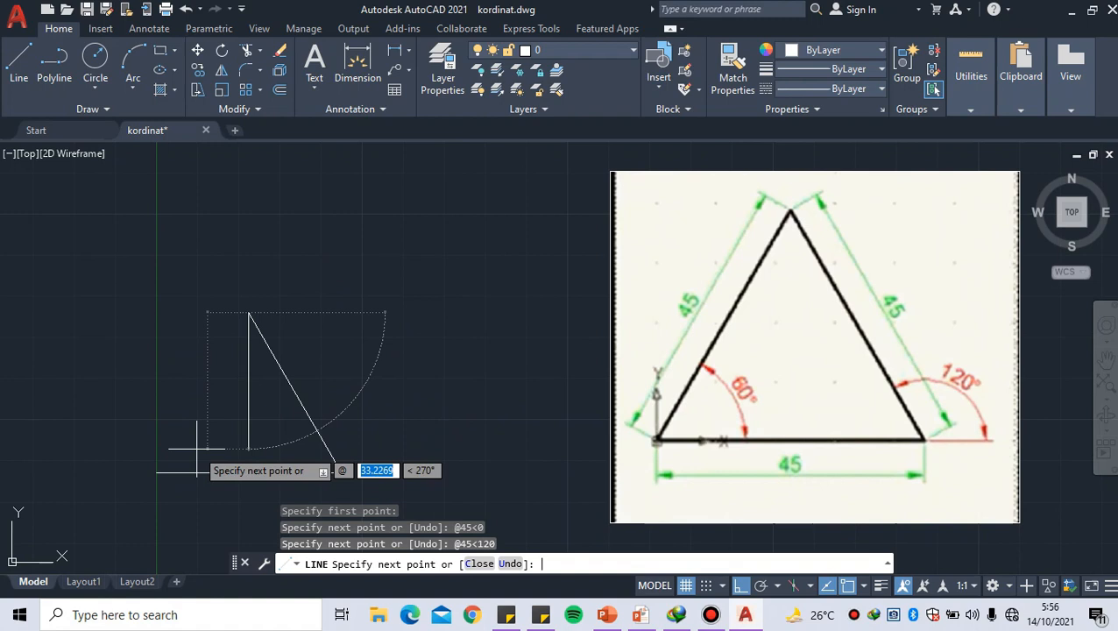
type("-45")
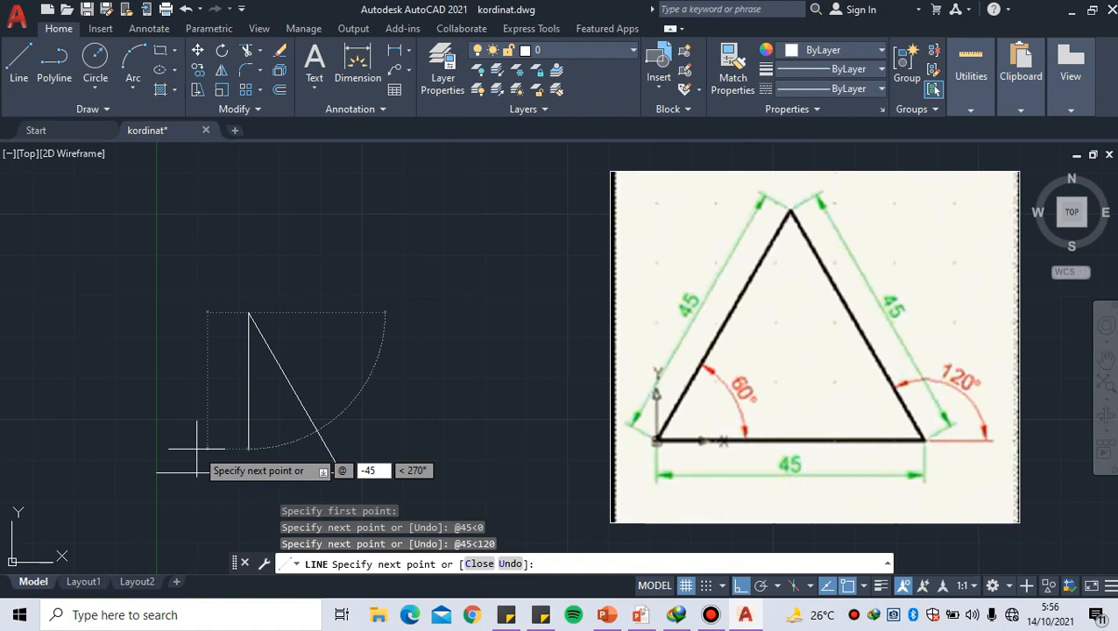
key("Tab")
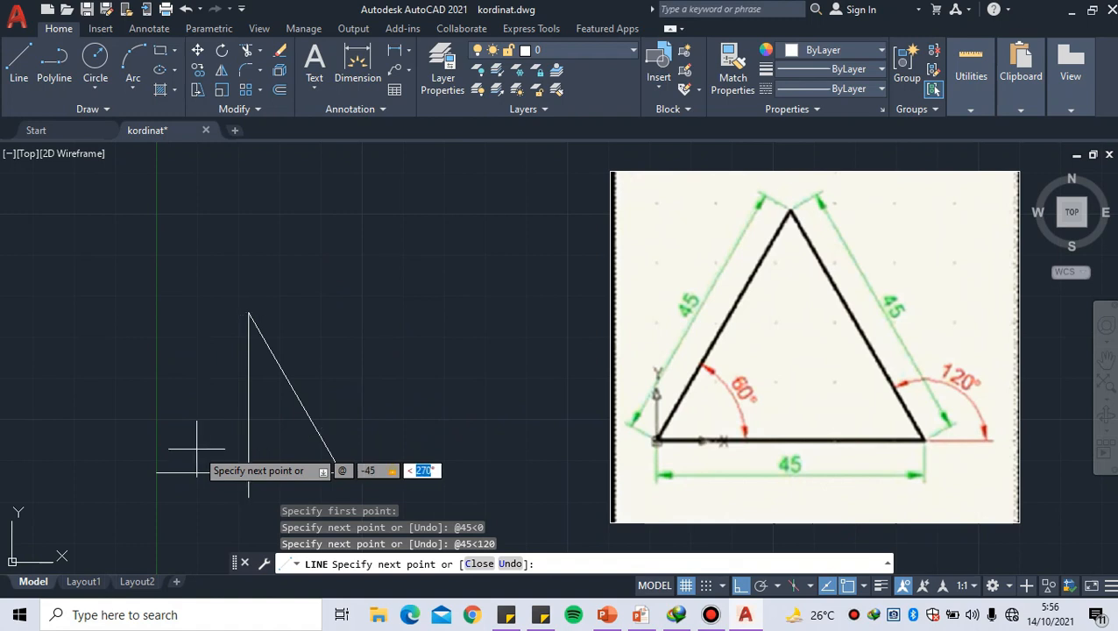
type("60")
key("Return")
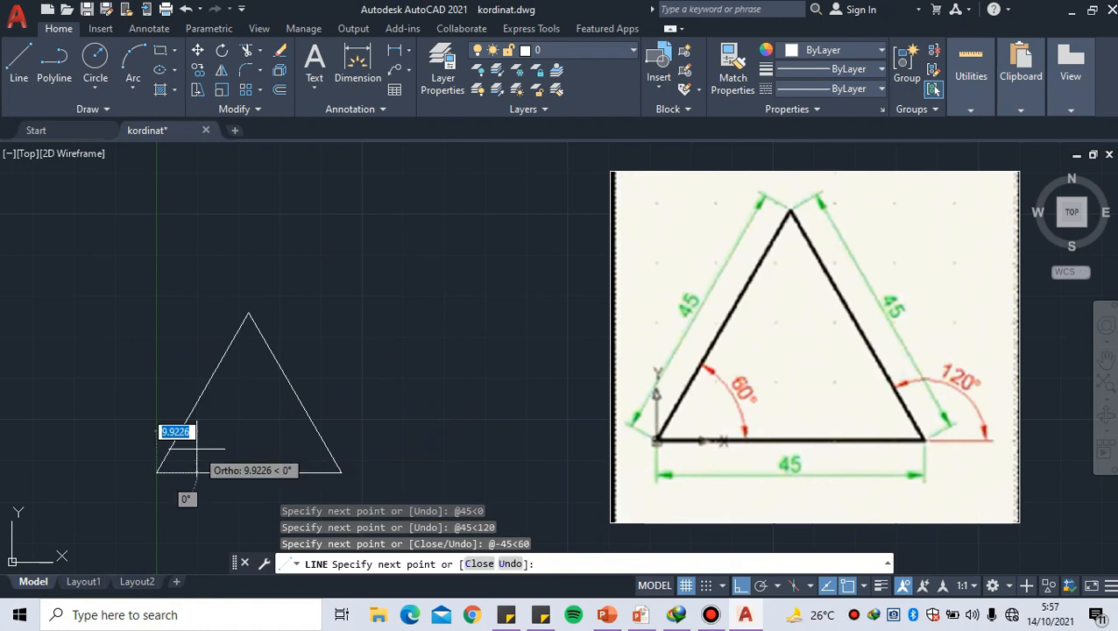
key("Return")
Review the three drawn profiles beside their references, and switch to the closing quote slide of the PowerPoint slide show
scroll(196, 448, "down", 1)
mouse_move(196, 448)
middle_mouse_down()
mouse_move(144, 371)
mouse_move(162, 303)
middle_mouse_up()
scroll(144, 371, "down", 4)
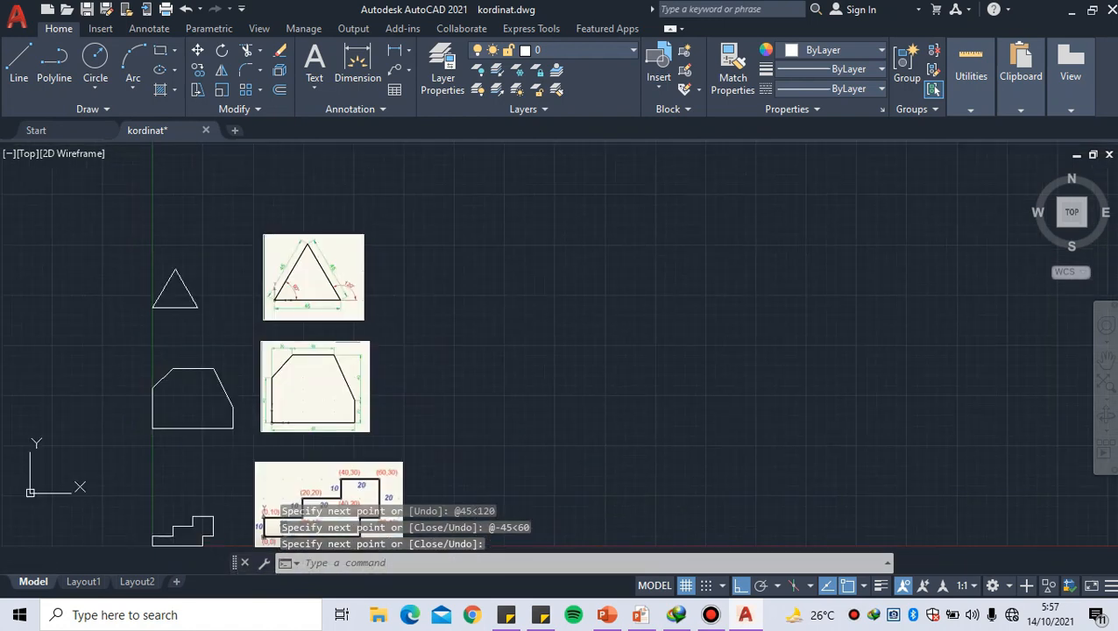
middle_click_drag(201, 387, 205, 401)
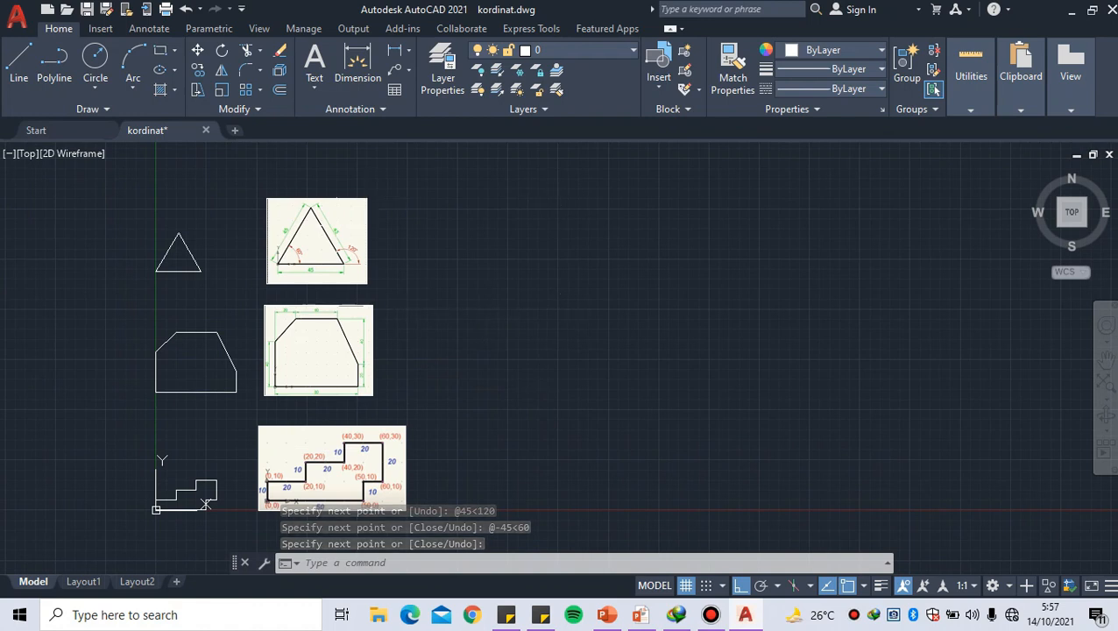
key("alt+Tab")
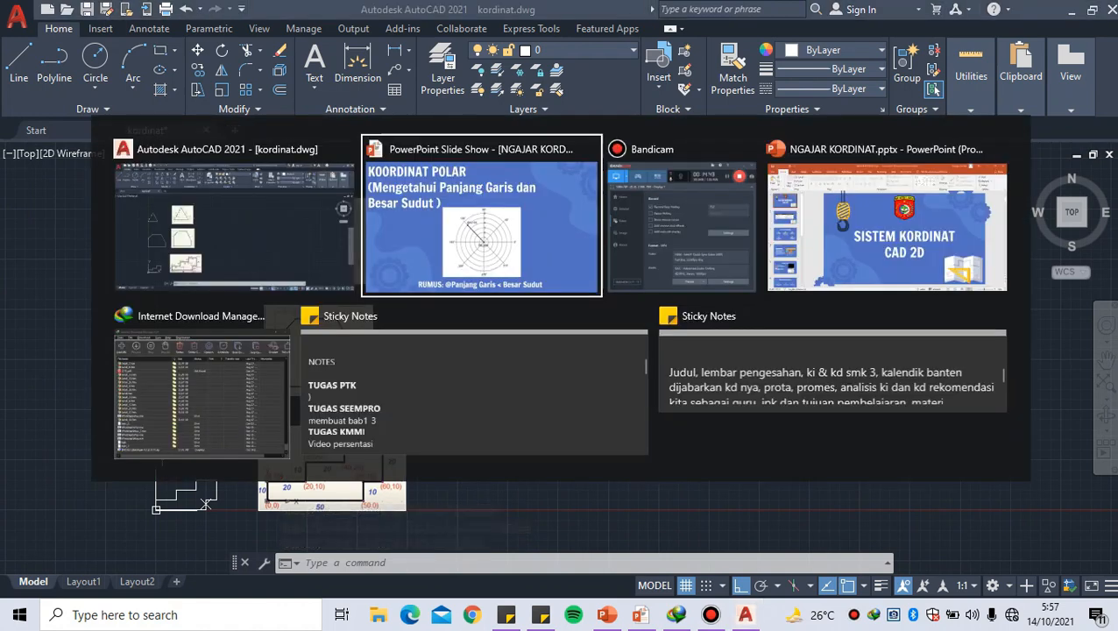
key("Right")
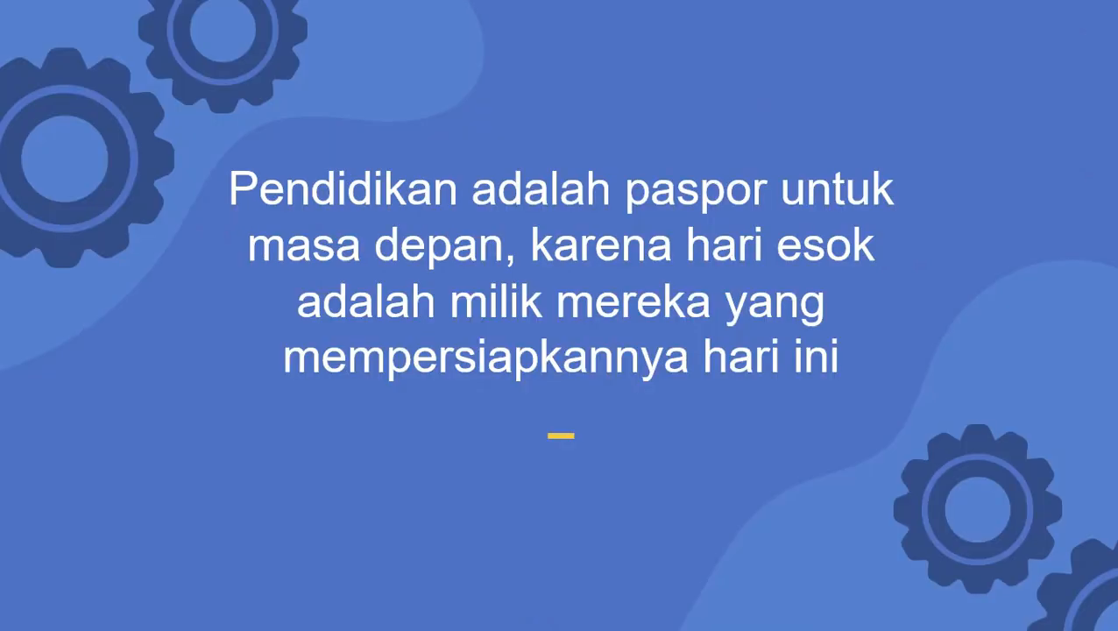
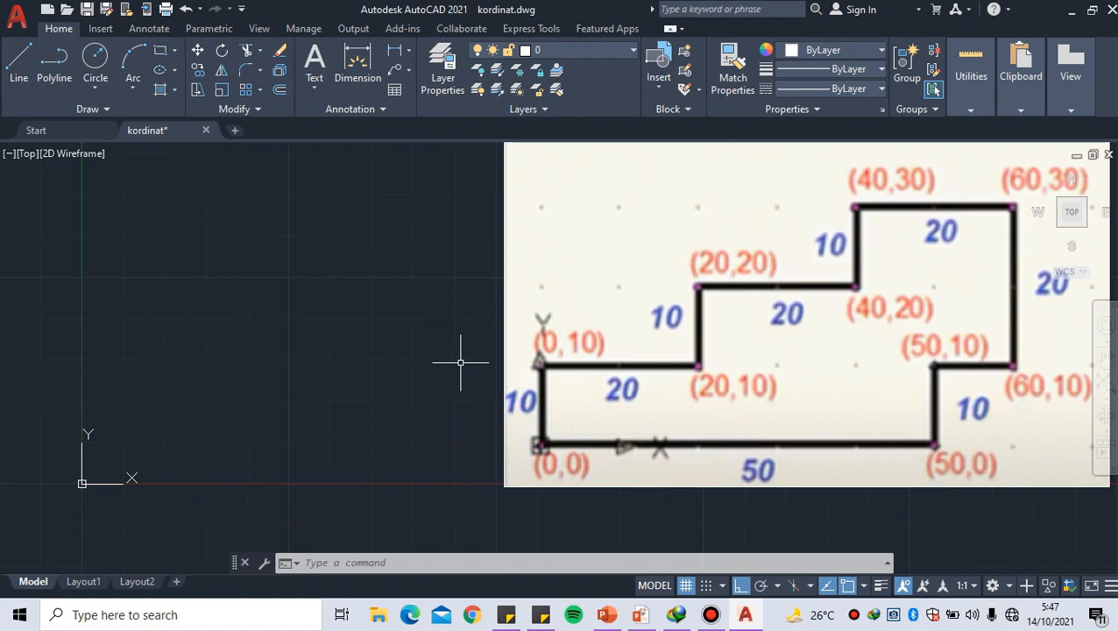
Start a line at the origin 0,0 and draw the stepped outline's bottom edge to absolute coordinate 50,0
mouse_move(339, 372)
middle_mouse_down()
mouse_move(386, 352)
mouse_move(396, 374)
middle_mouse_up()
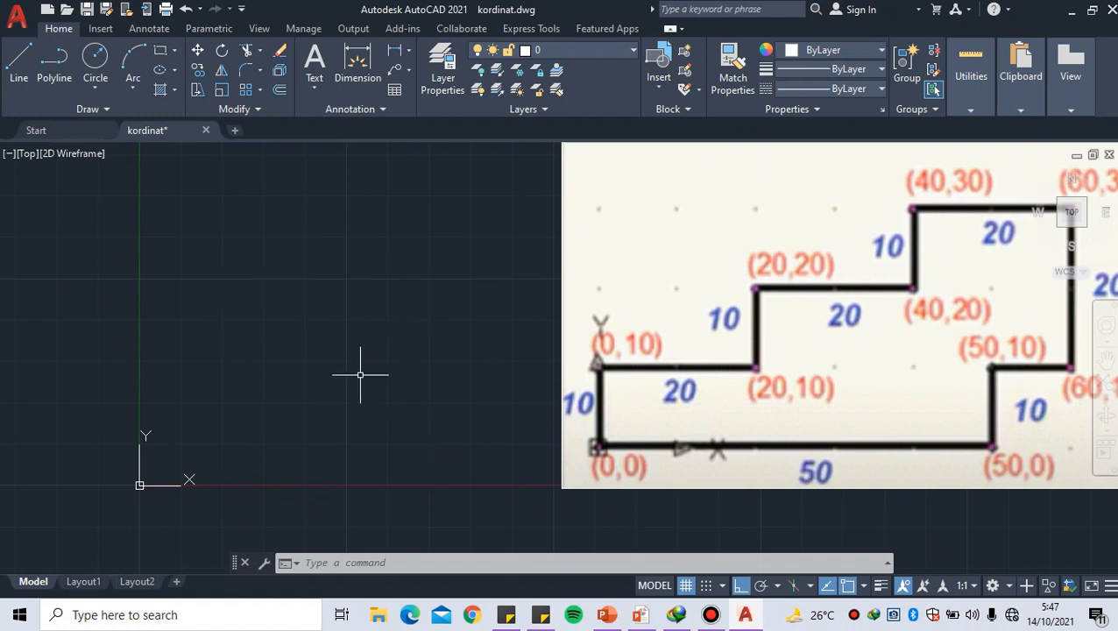
type("lin")
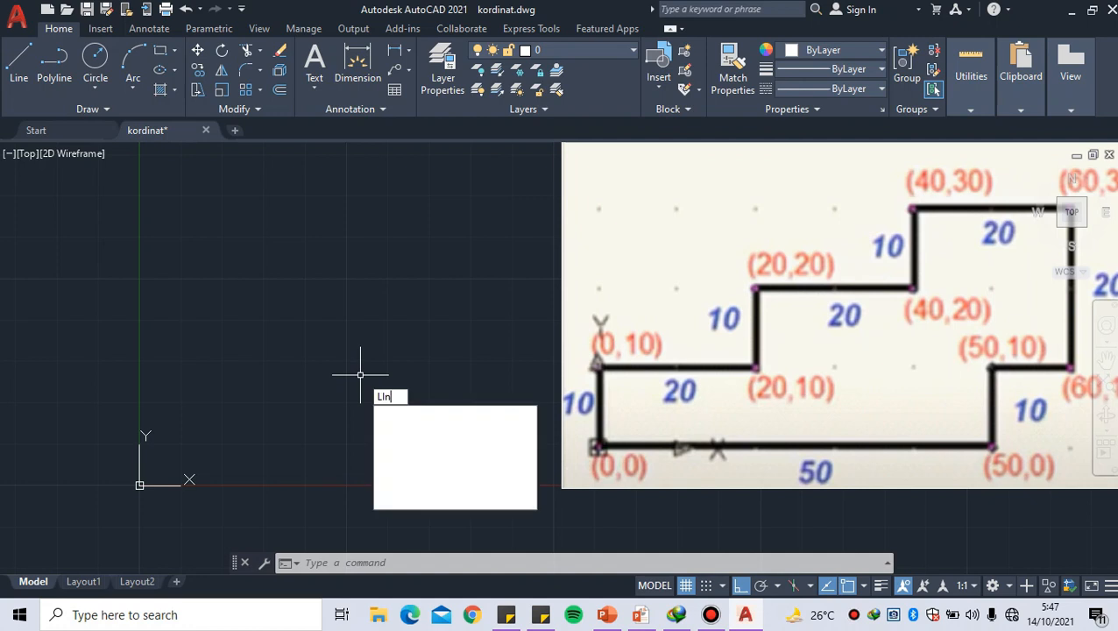
key("Return")
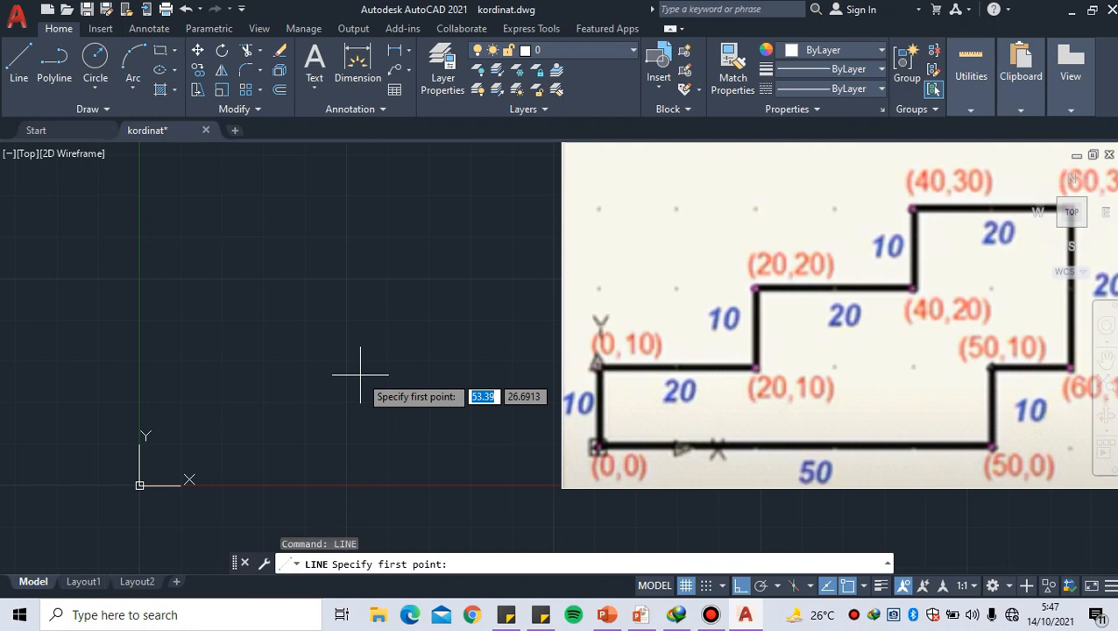
type("0,0")
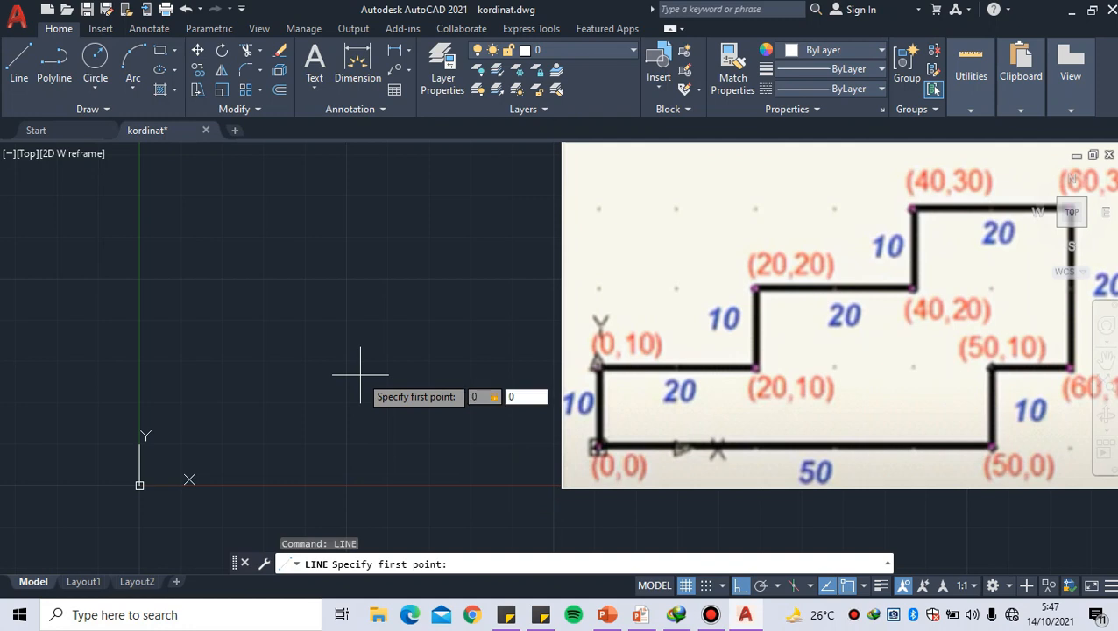
key("Return")
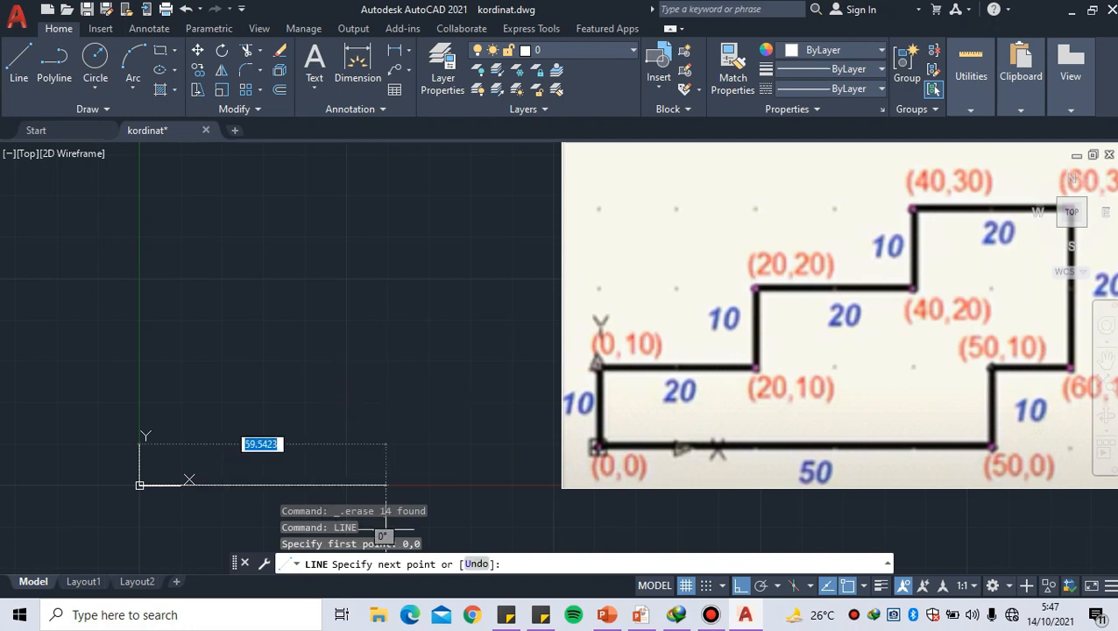
middle_click_drag(337, 445, 415, 423)
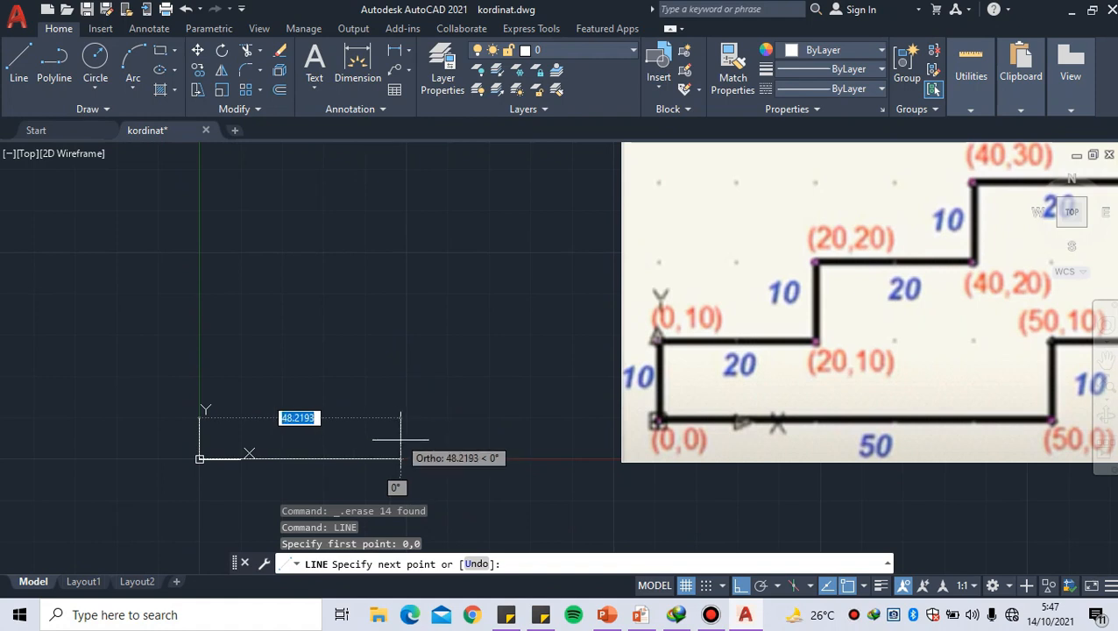
type("5")
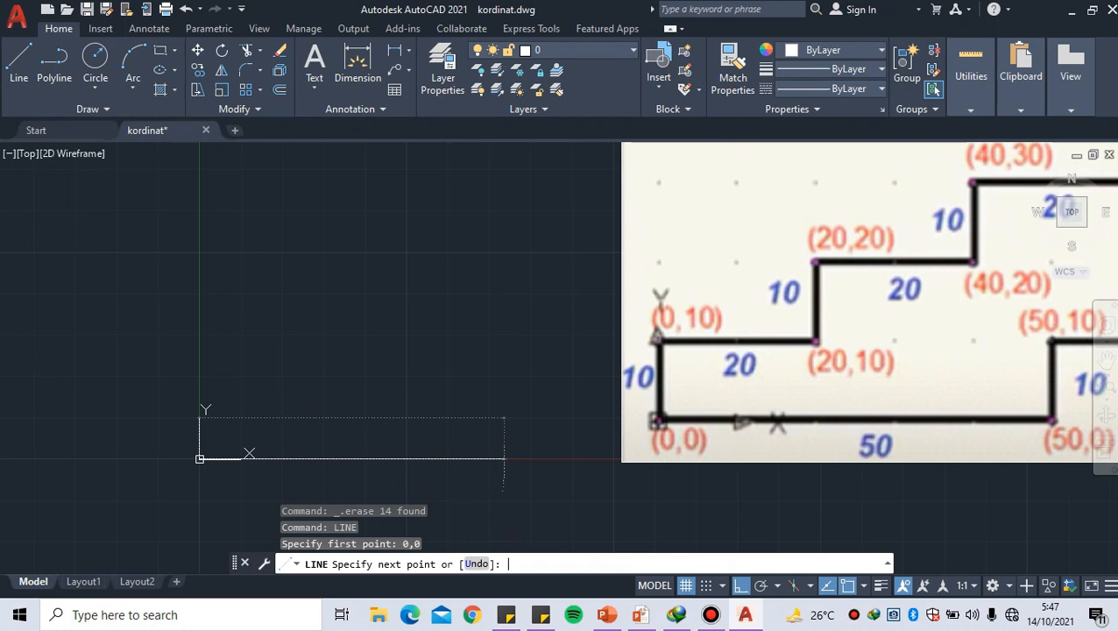
type("50,0")
key("Return")
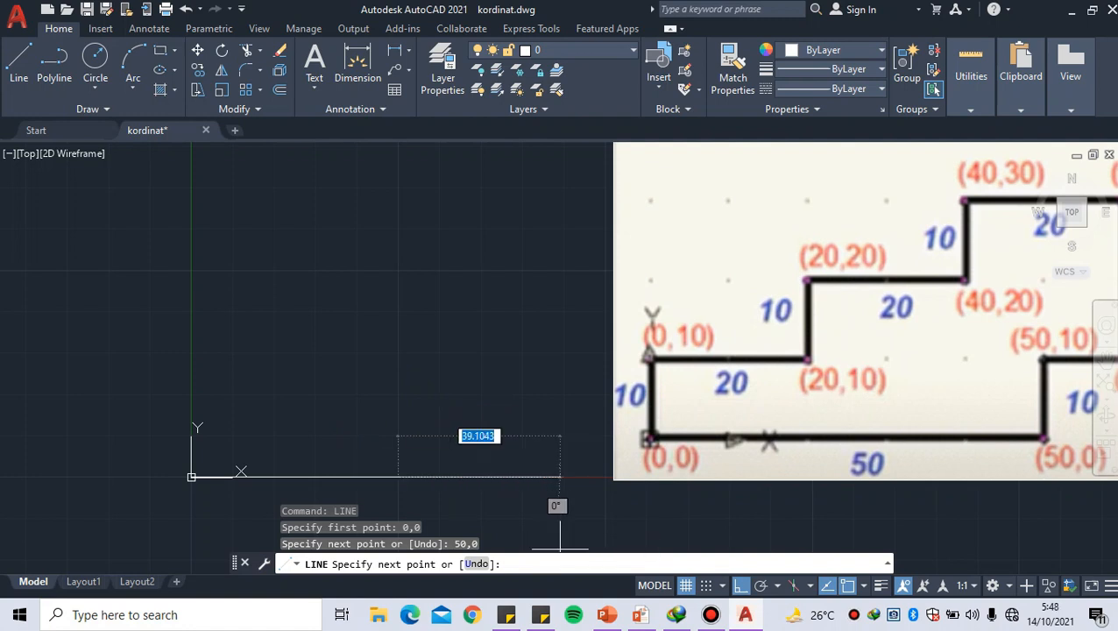
Draw the short vertical edge up from the bottom edge's right end to absolute coordinate 50,10
type("50,")
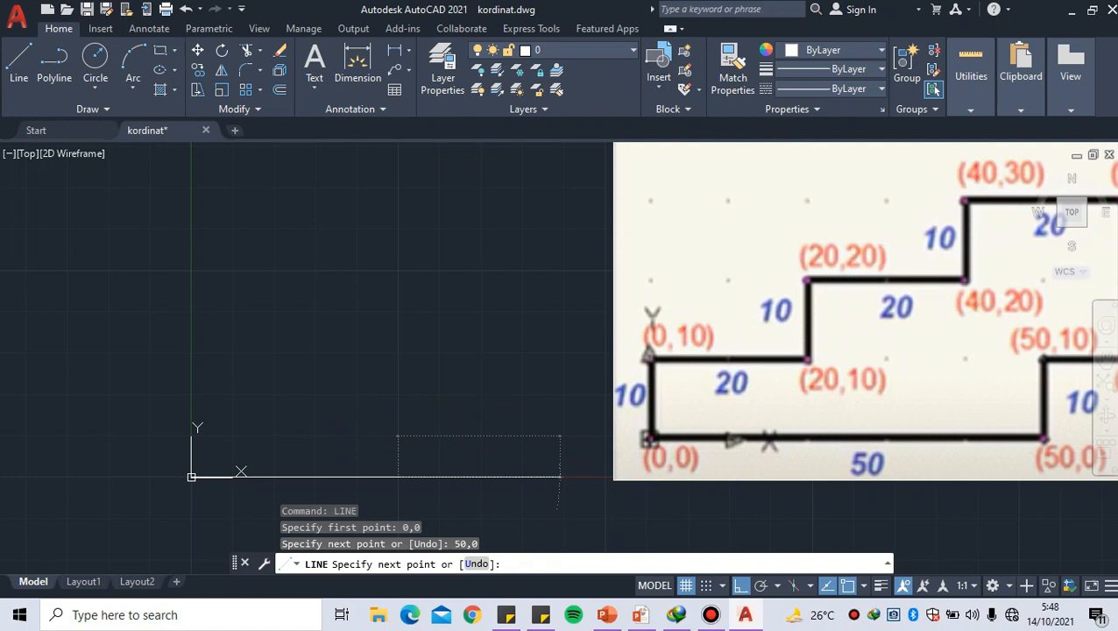
type("50,10")
key("Return")
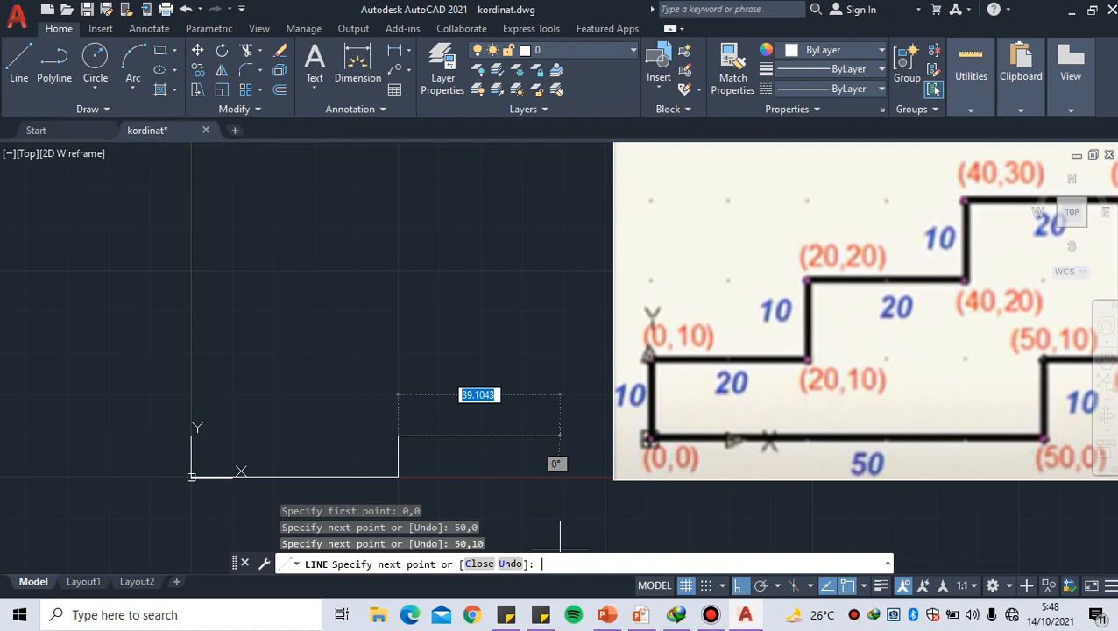
Continue the outline with a short horizontal edge to absolute coordinate 60,10
mouse_move(475, 438)
middle_mouse_down()
mouse_move(371, 437)
mouse_move(366, 451)
mouse_move(369, 407)
middle_mouse_up()
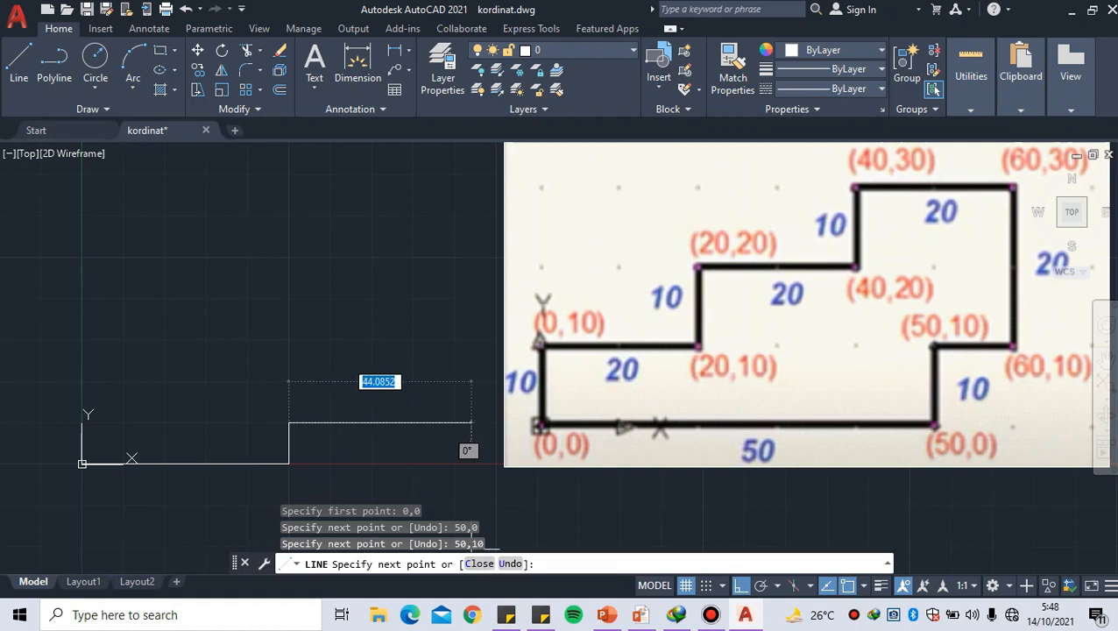
key("BackSpace")
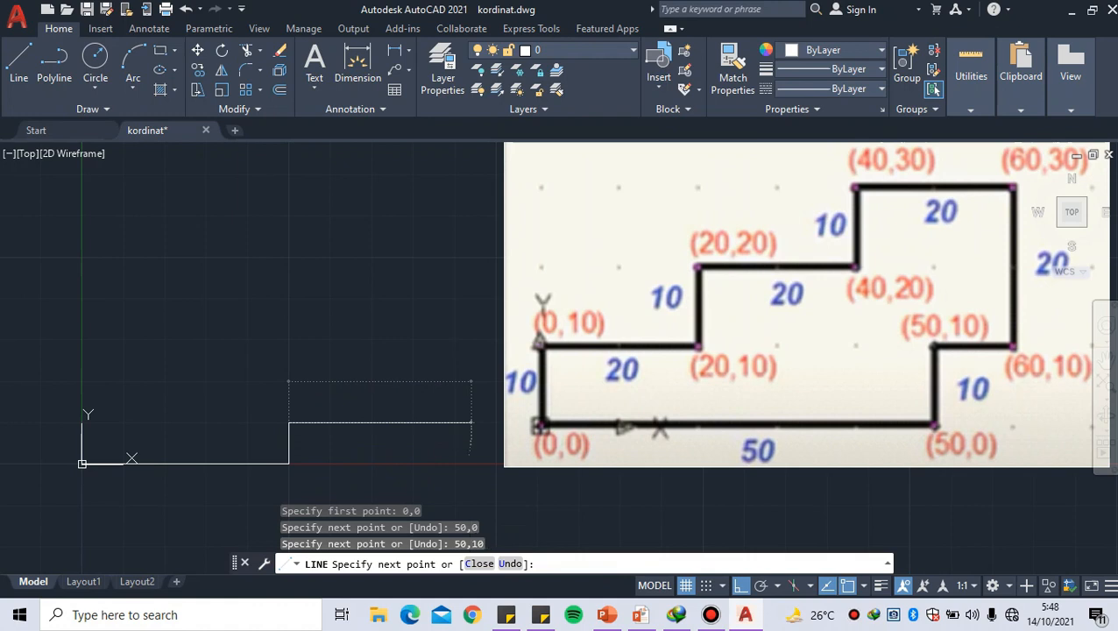
type("60,10")
key("Return")
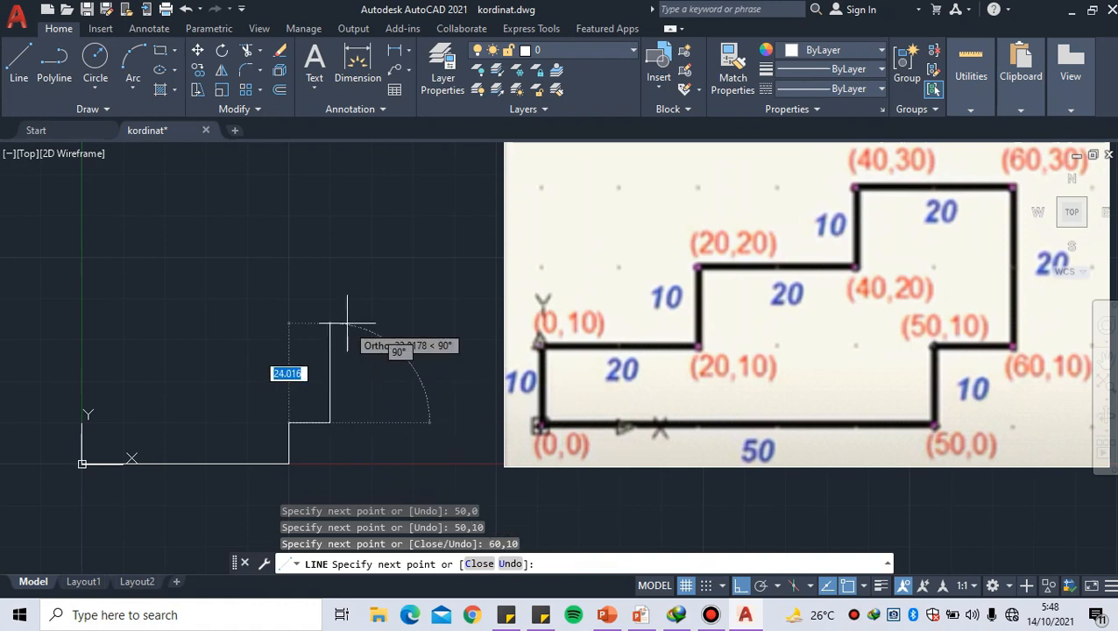
Draw the outline's tall right edge up to absolute coordinate 60,30
middle_click_drag(346, 323, 336, 360)
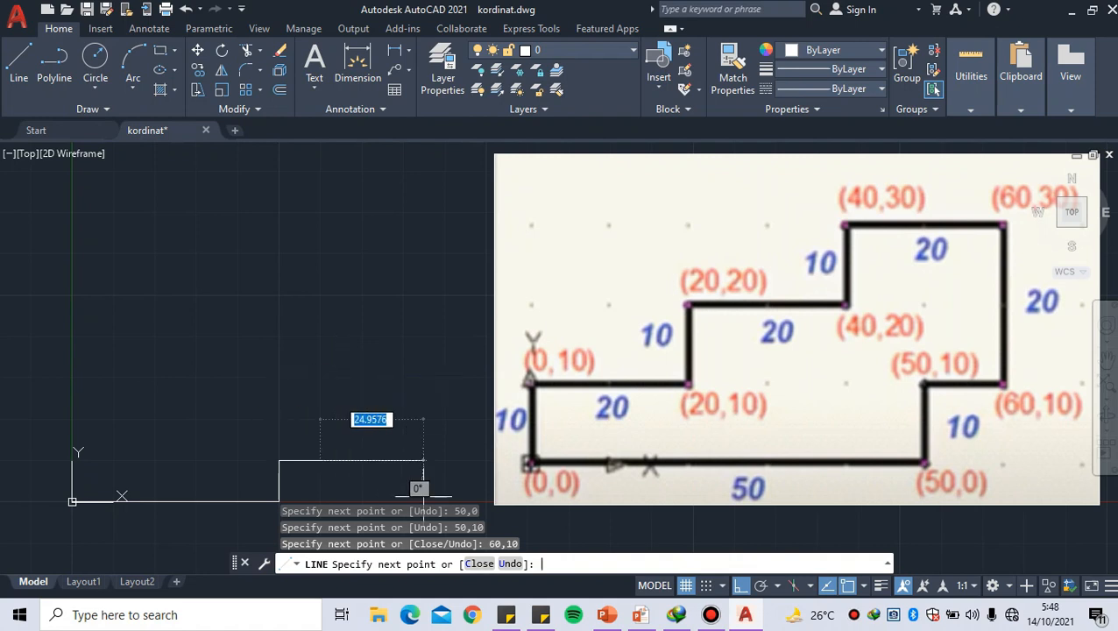
type("60,")
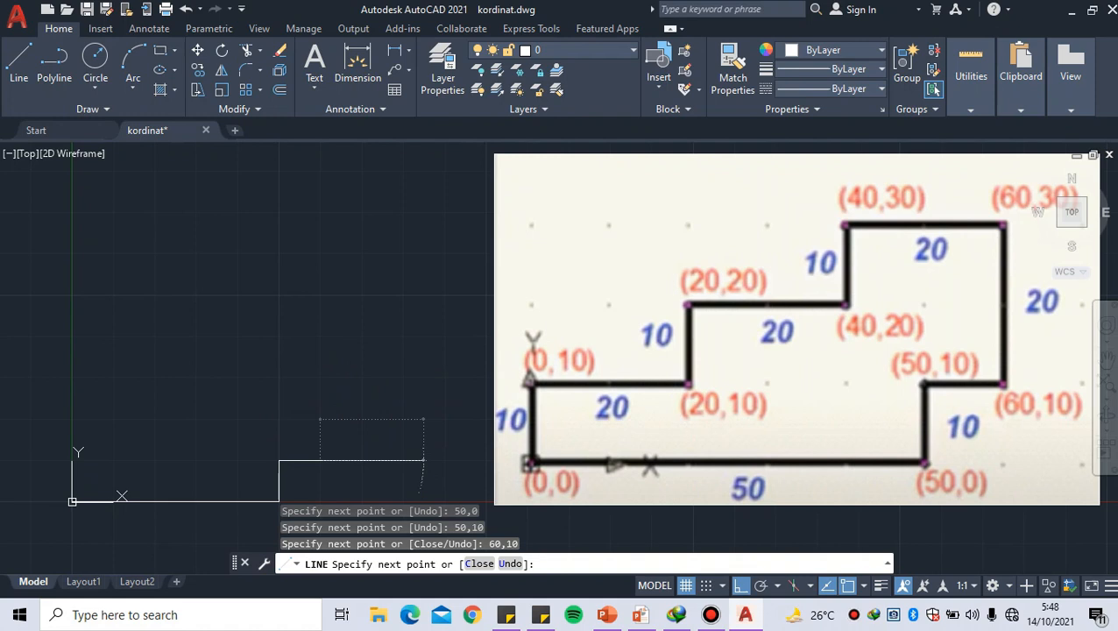
type("60")
type(",30")
key("Return")
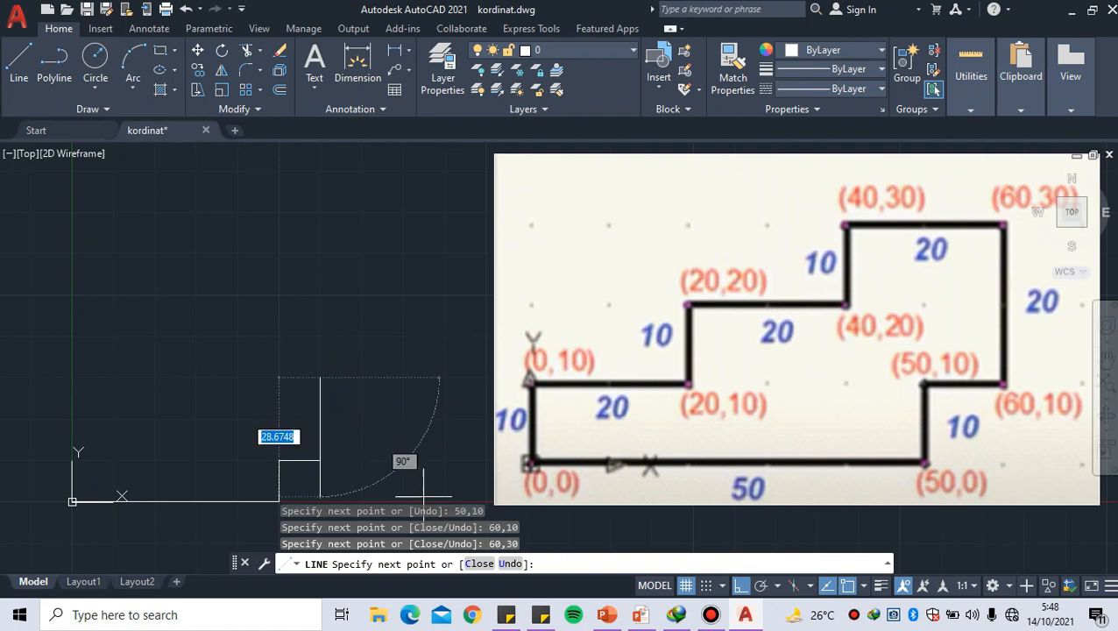
Draw the outline's top edge leftward to absolute coordinate 40,30
middle_click_drag(262, 408, 271, 411)
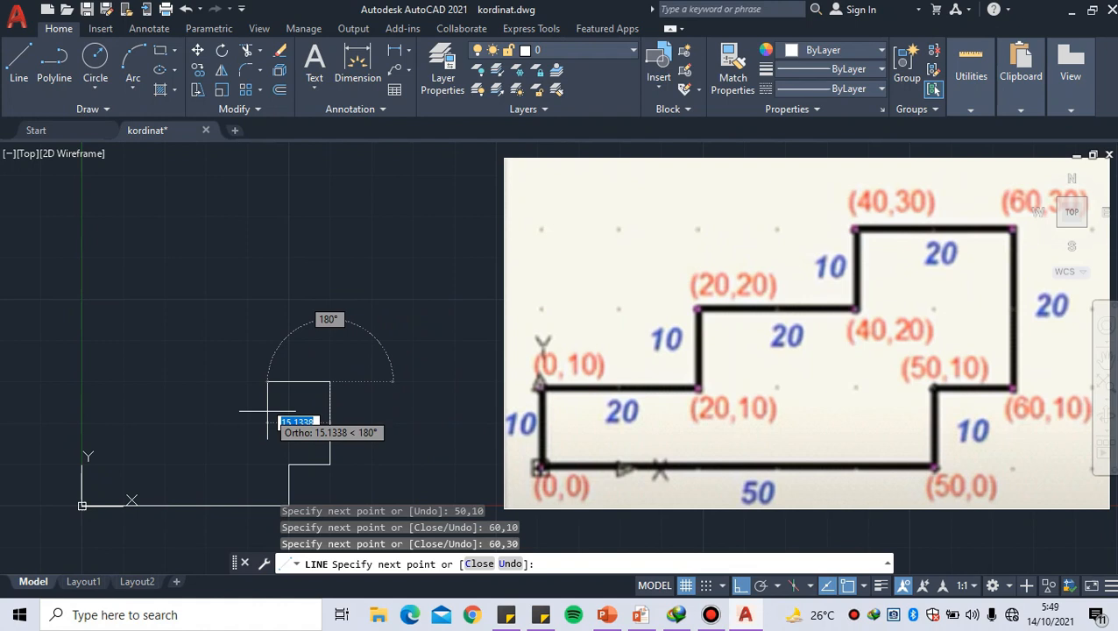
middle_click_drag(268, 410, 275, 417)
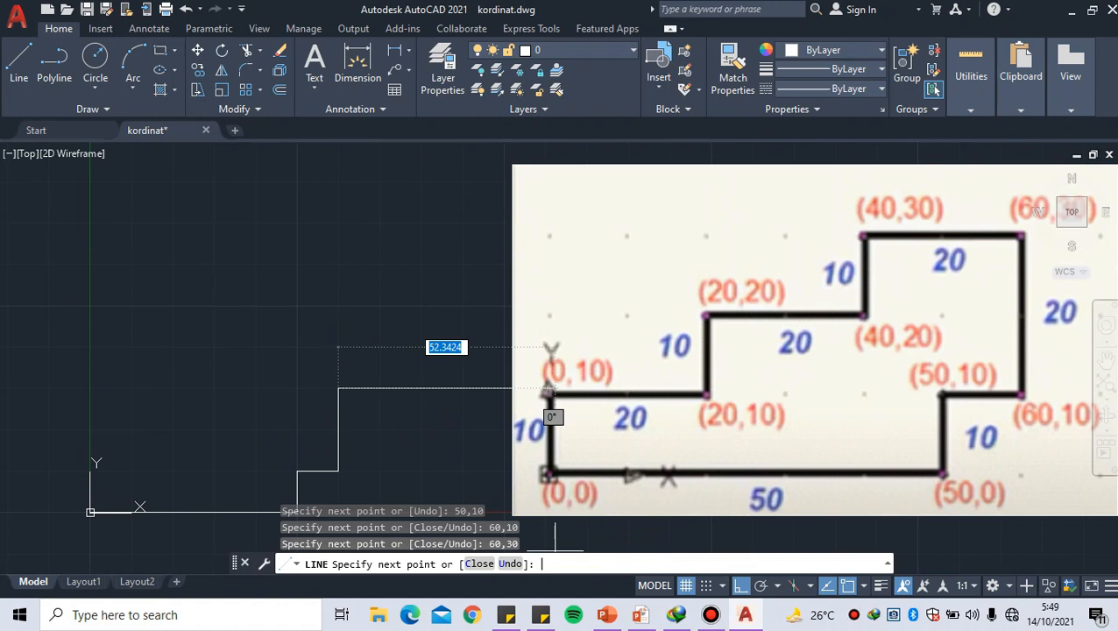
type("40")
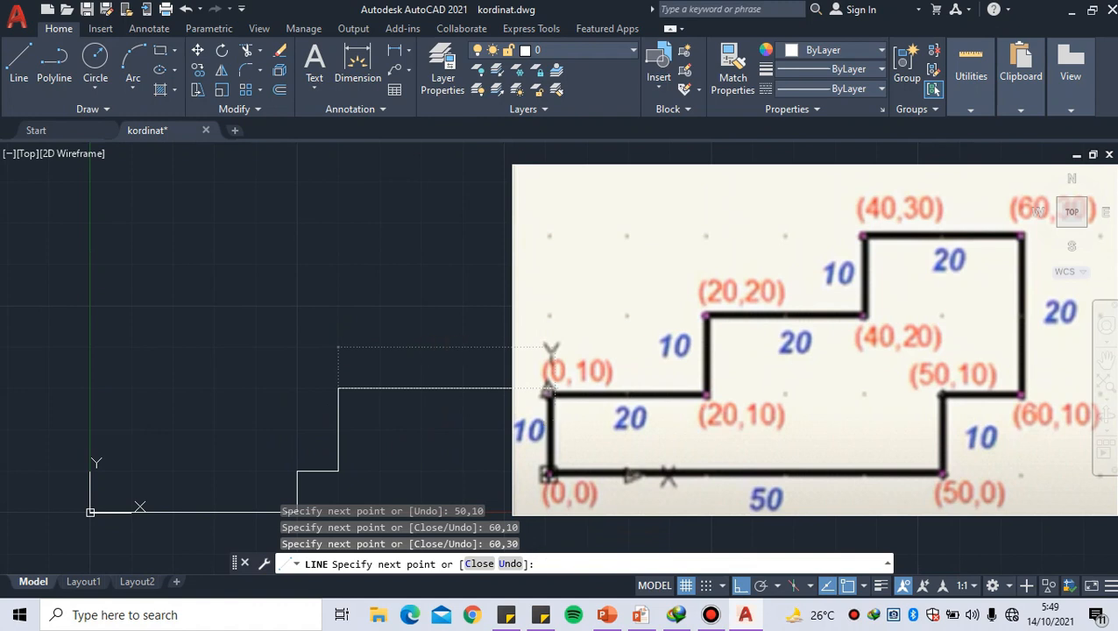
type("40,30")
key("Return")
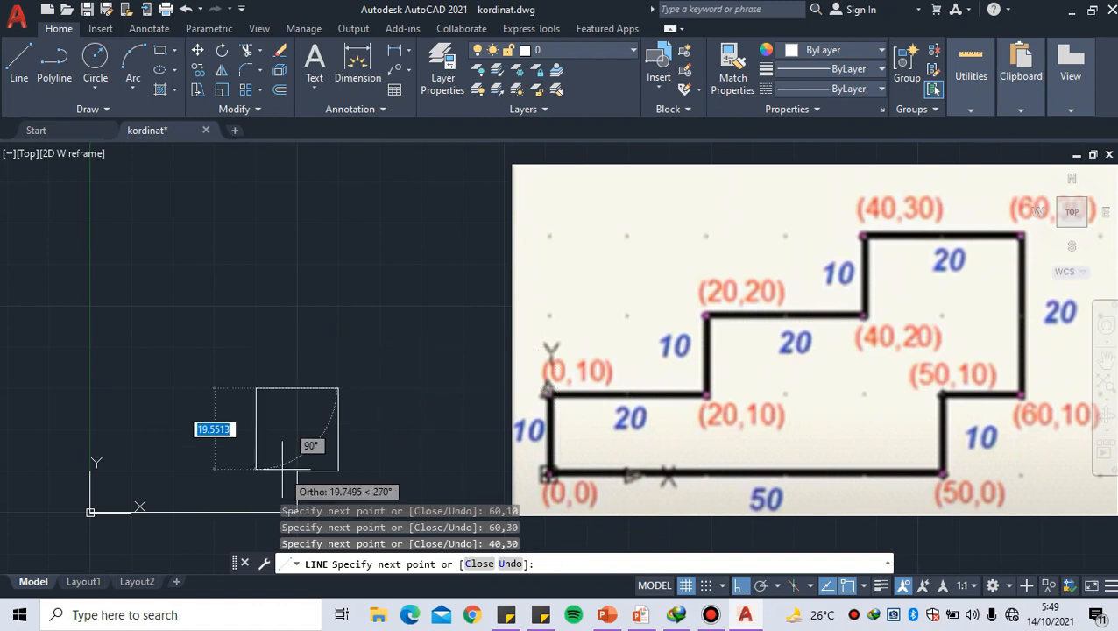
Draw the upper step's vertical edge down to absolute coordinate 40,20
middle_click_drag(256, 429, 273, 409)
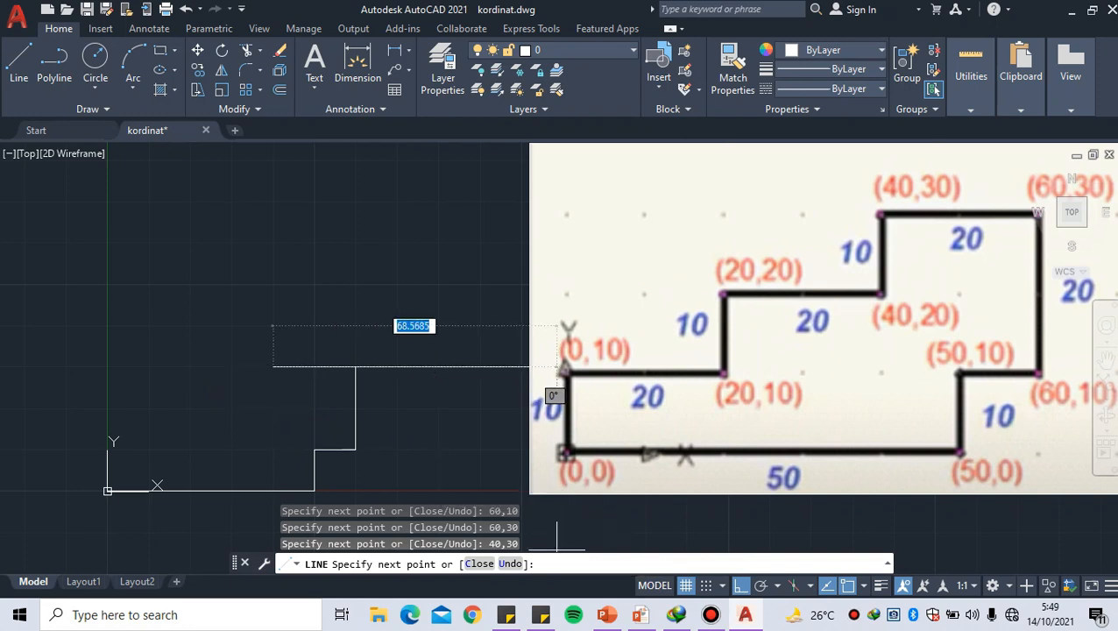
type("40,")
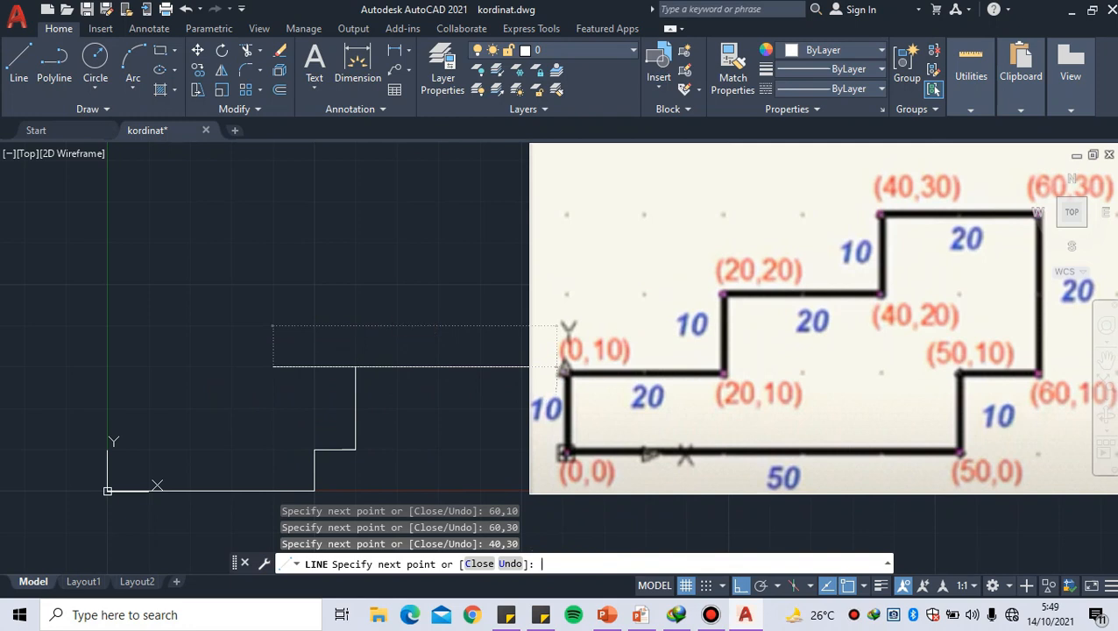
type("40,20")
key("Return")
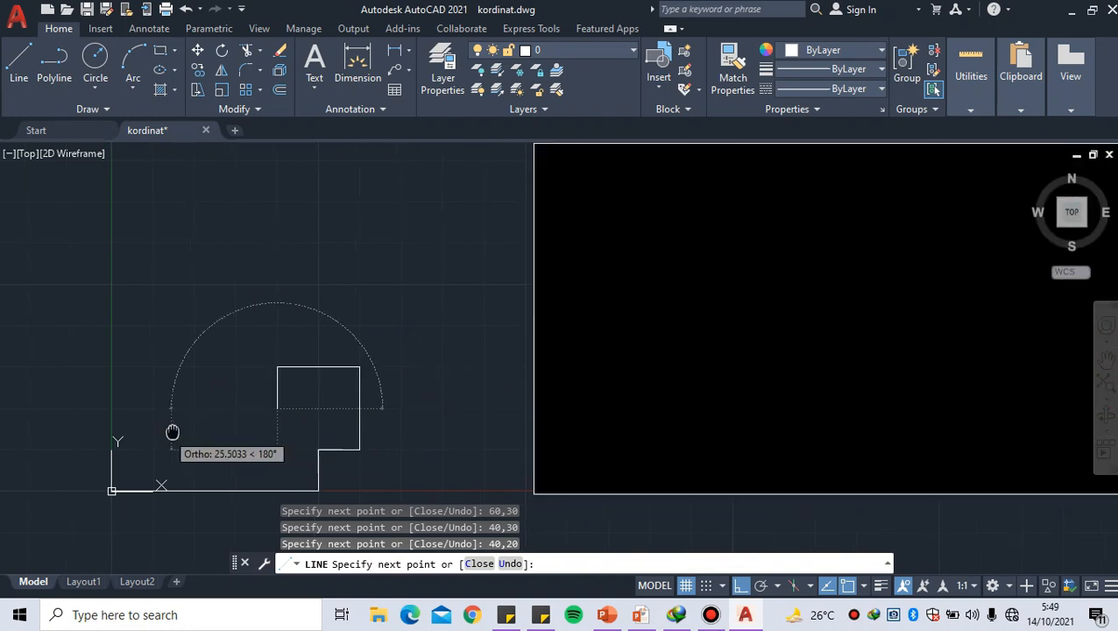
Draw the middle step's horizontal edge leftward to absolute coordinate 20,20
middle_click_drag(170, 431, 193, 440)
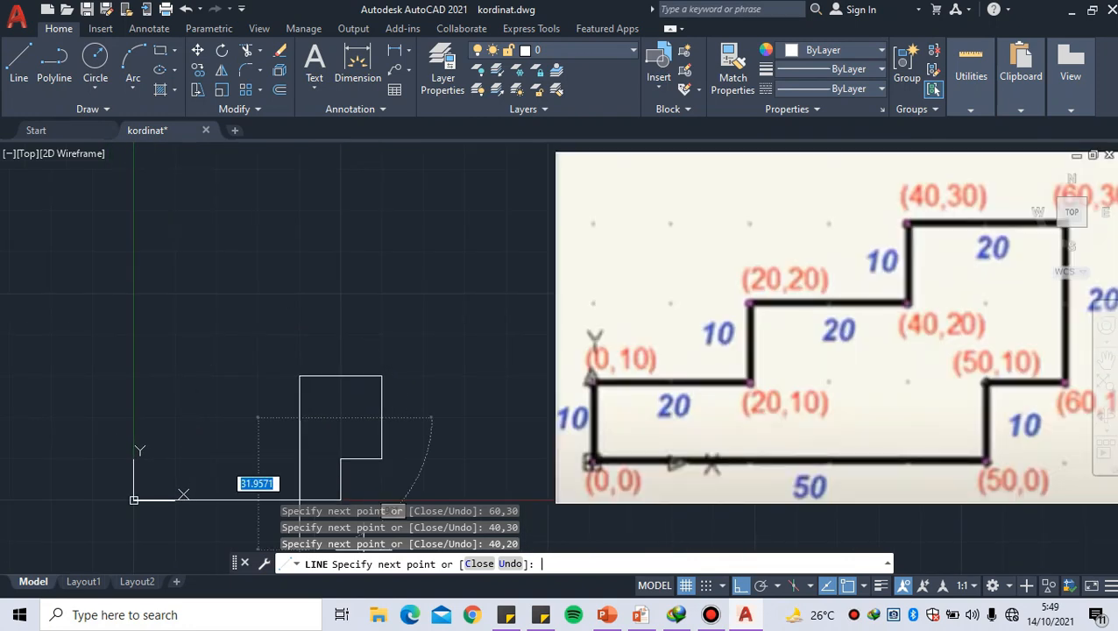
type("20")
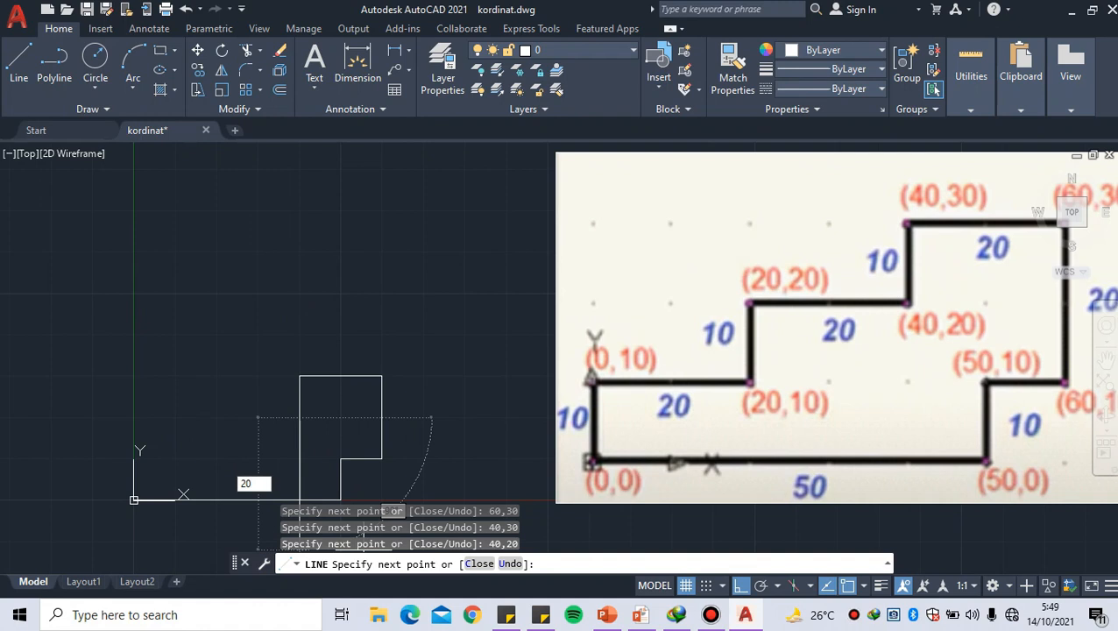
key("Return")
type("20,20")
key("Return")
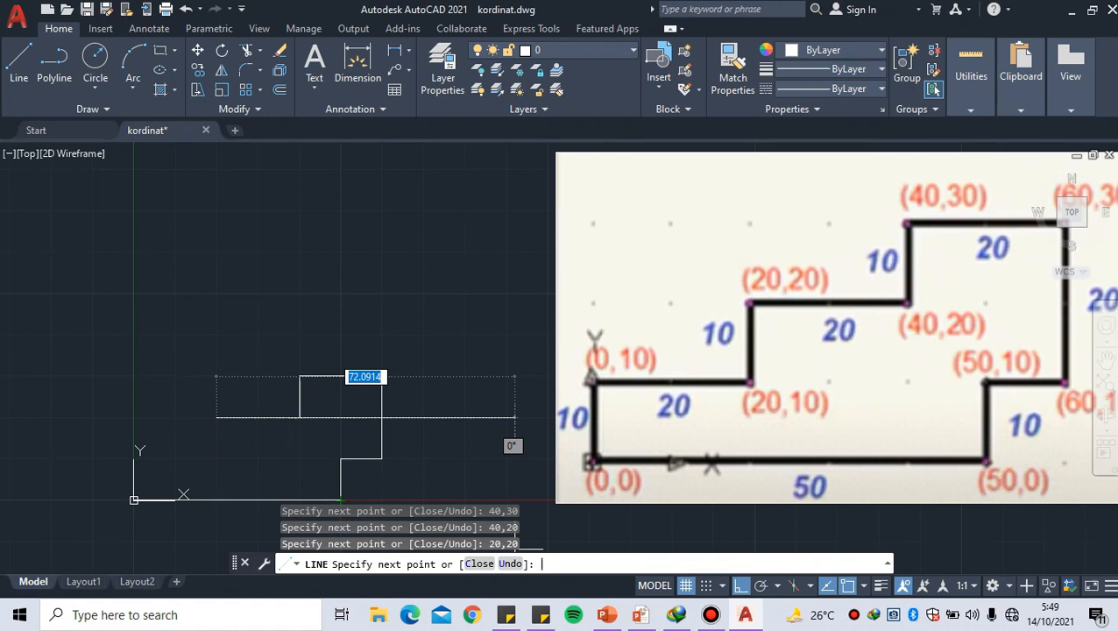
Draw the middle step's vertical edge down to absolute coordinate 20,10
type("20")
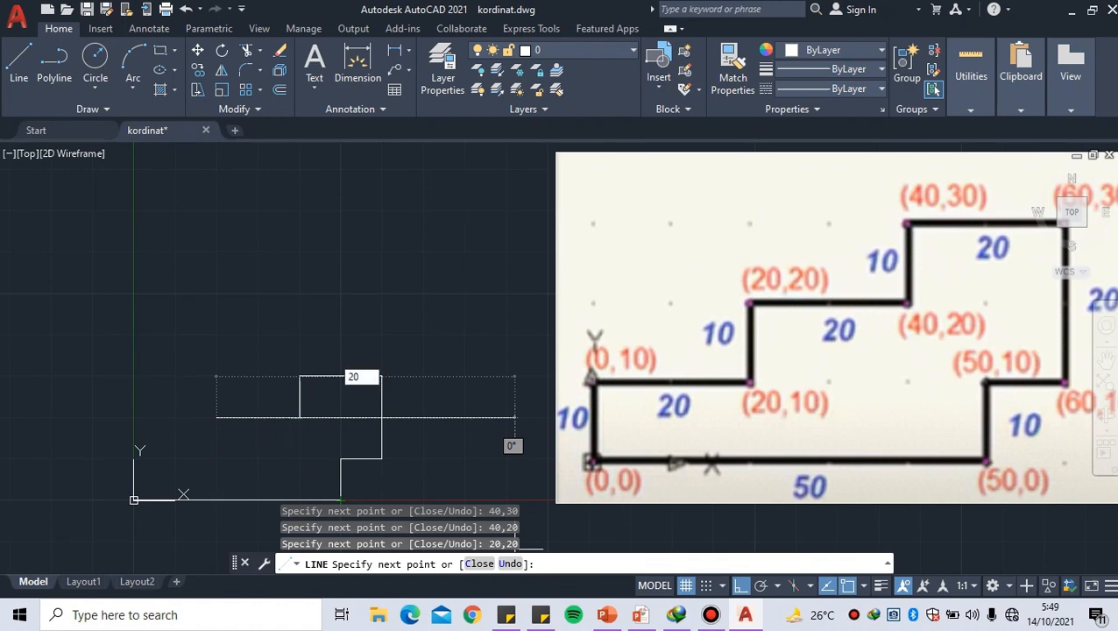
key("Return")
type("20,10")
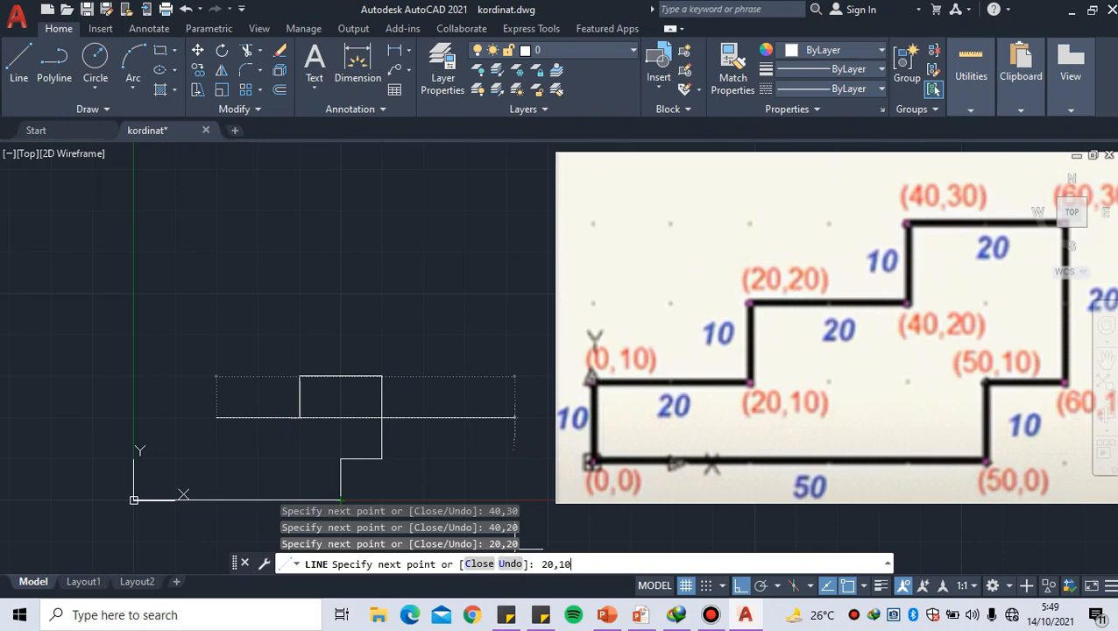
key("Return")
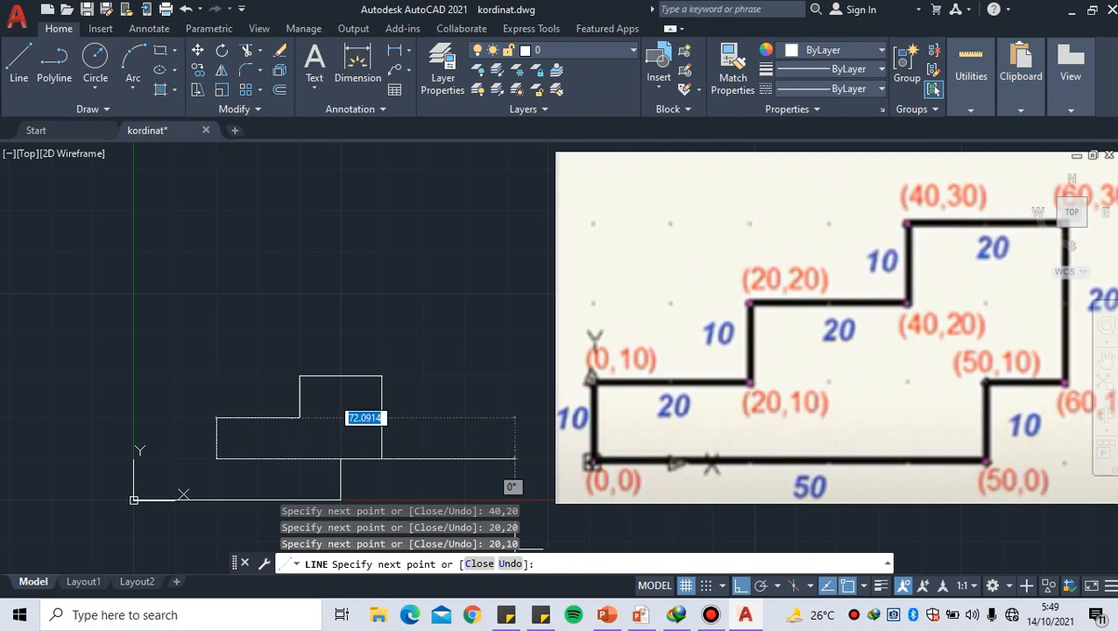
Draw the lowest step's horizontal edge leftward to absolute coordinate 0,10 on the vertical axis
middle_click_drag(103, 460, 126, 467)
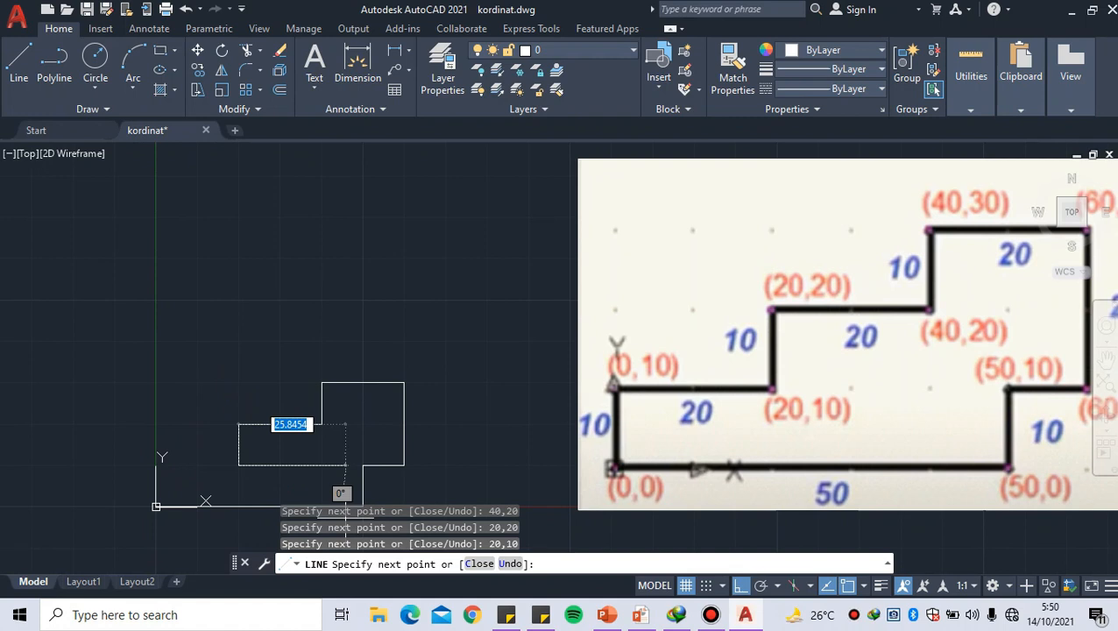
left_click(886, 563)
left_click(886, 563)
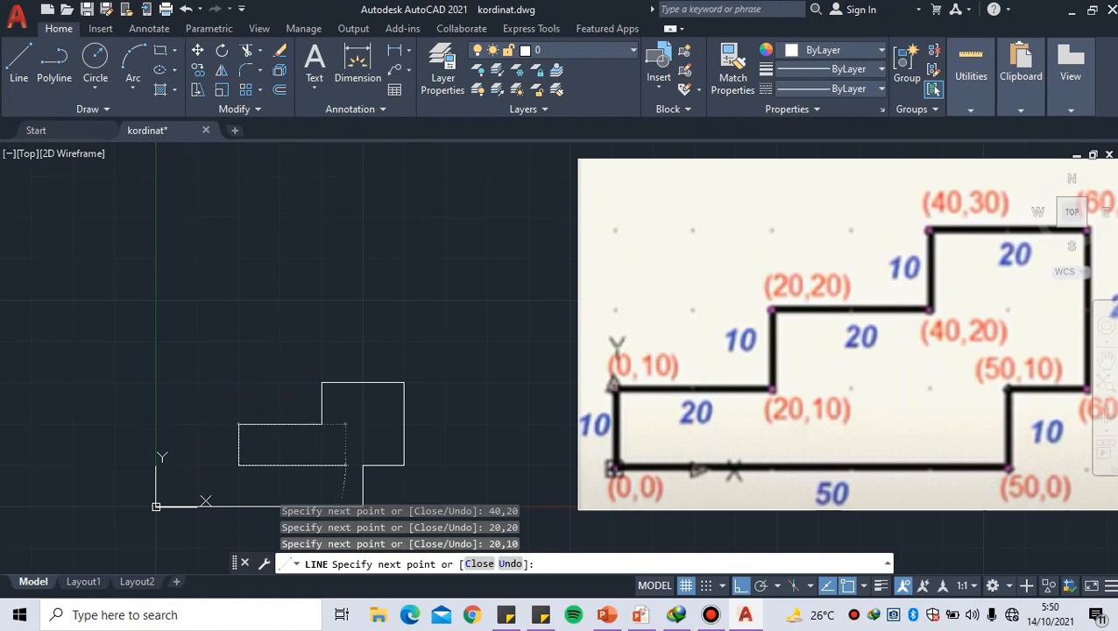
type("0,10")
key("Return")
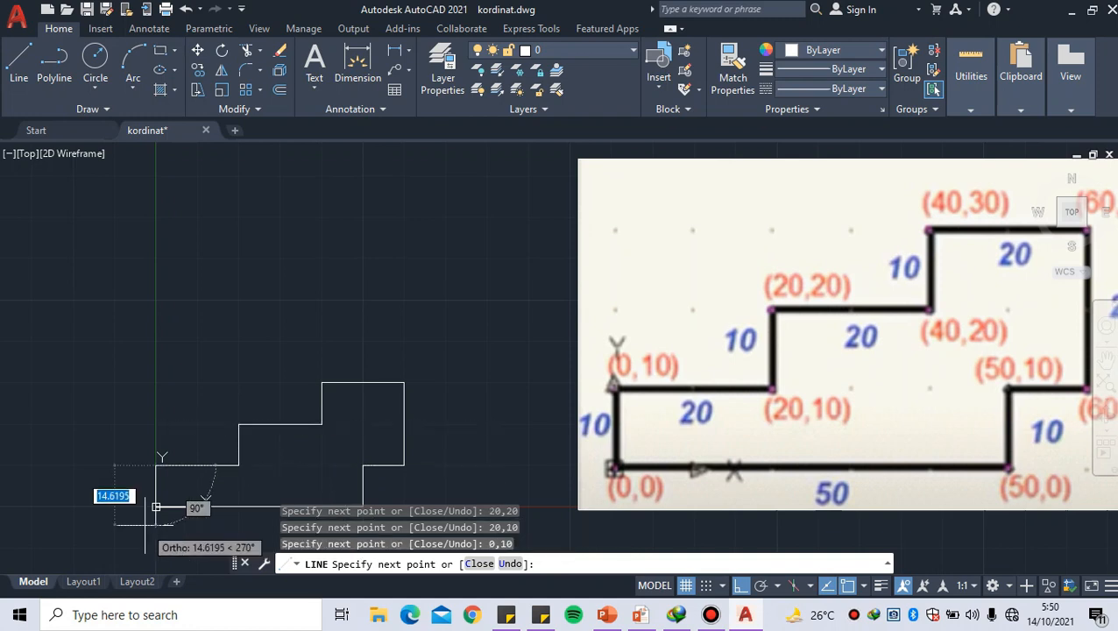
Close the stepped outline with a vertical edge down to absolute coordinate 0,0, and end the Line command
middle_click_drag(156, 506, 153, 484)
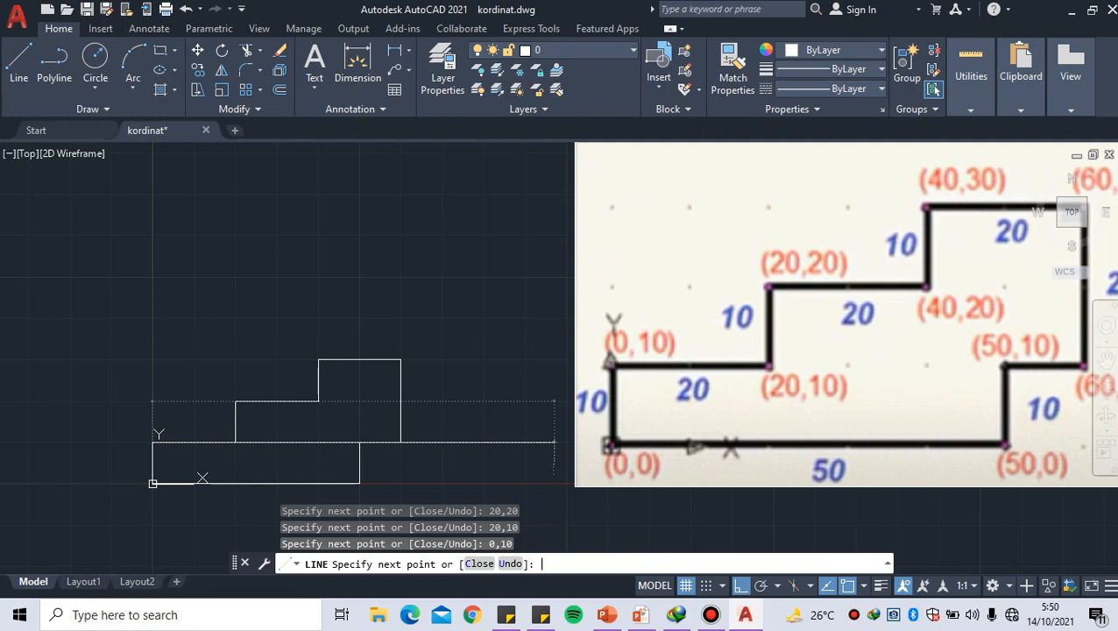
type("0,0")
key("Return")
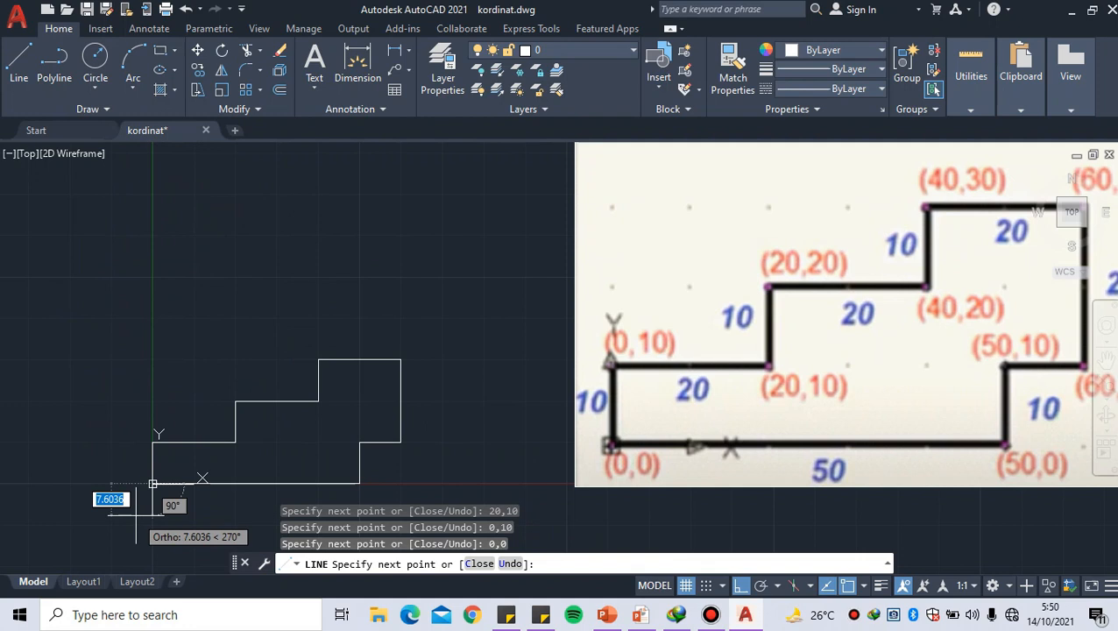
key("Return")
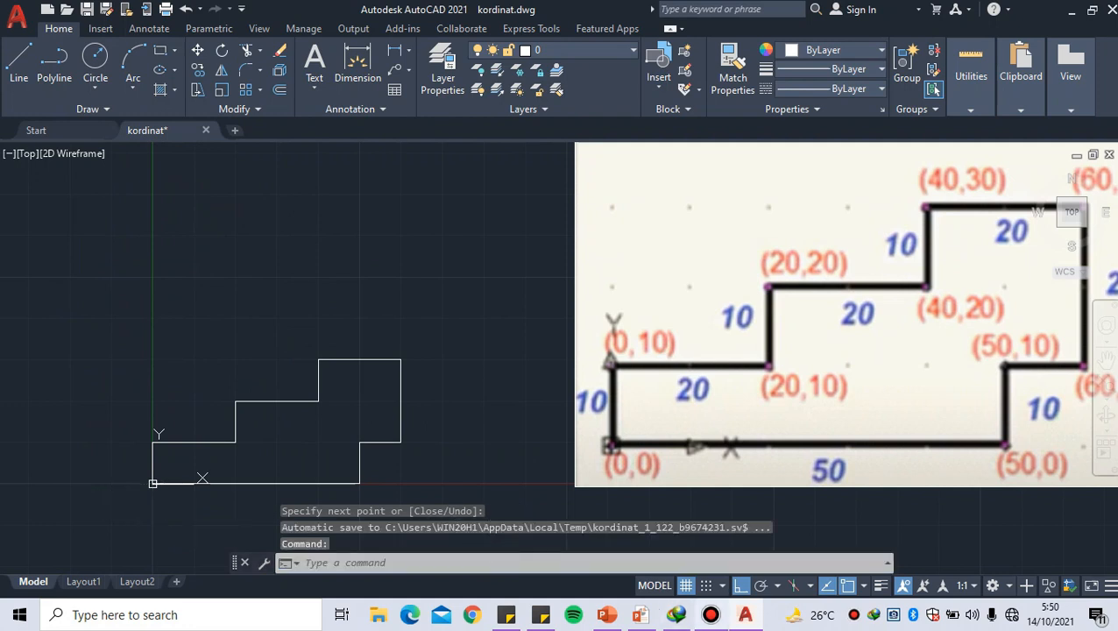
Switch from the relative-coordinate slide to the AutoCAD drawing and show the reference profile dimensioned 80 wide with slanted corners
left_click(710, 614)
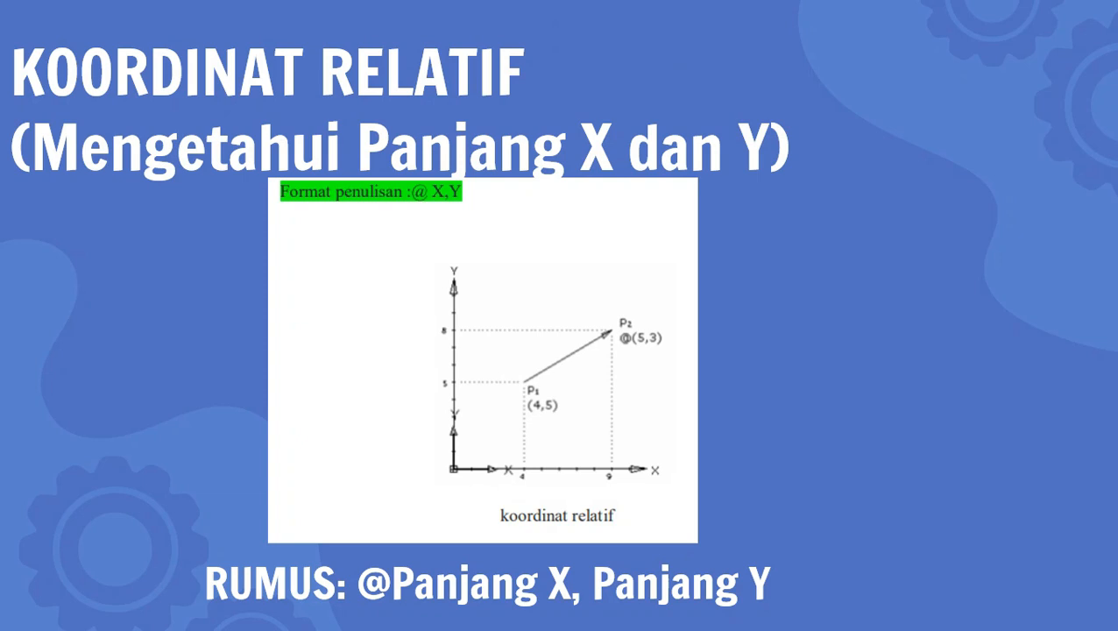
key("alt+Tab")
key("alt+Tab")
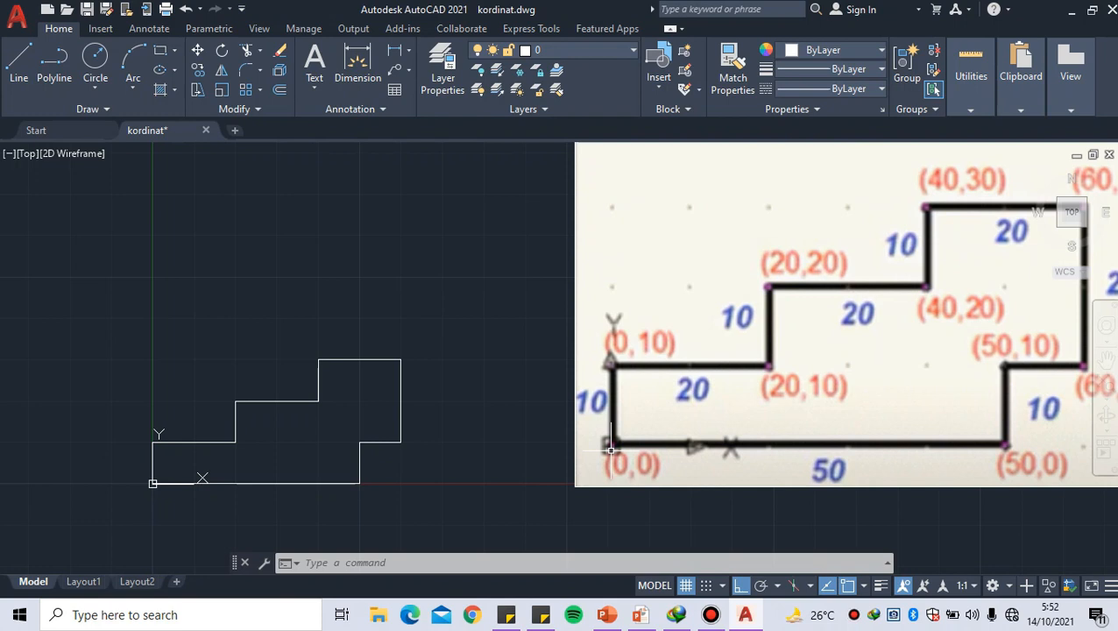
scroll(618, 422, "down", 2)
middle_click_drag(562, 318, 454, 490)
middle_click_drag(461, 338, 456, 445)
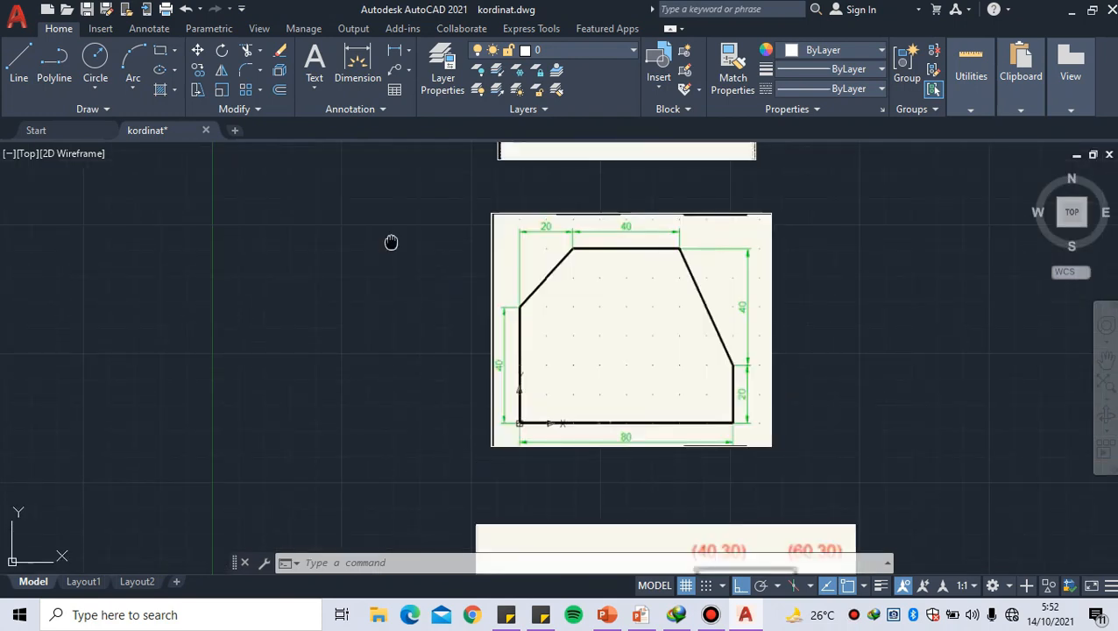
middle_click_drag(390, 242, 436, 241)
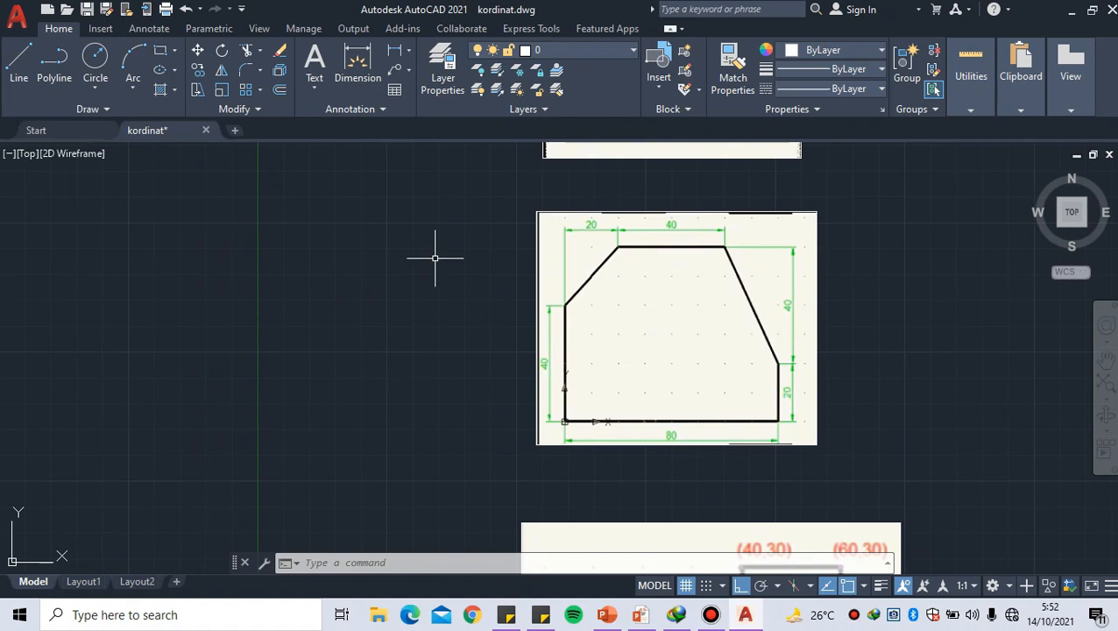
type("LINE")
key("Return")
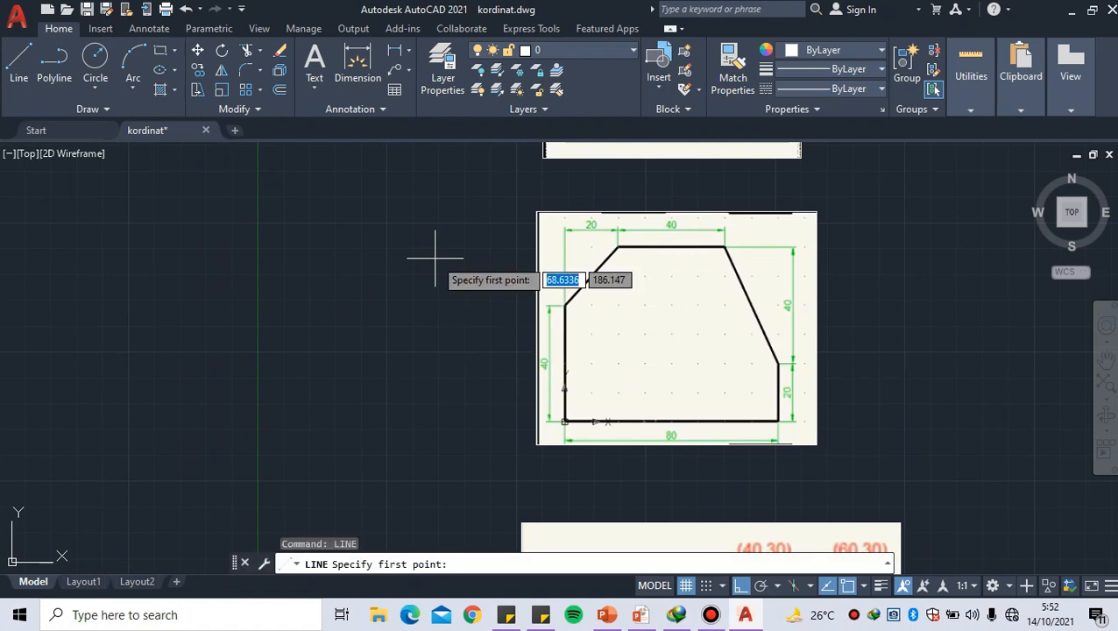
left_click(258, 437)
mouse_move(472, 461)
middle_mouse_down()
mouse_move(422, 403)
mouse_move(570, 458)
middle_mouse_up()
scroll(422, 402, "up", 2)
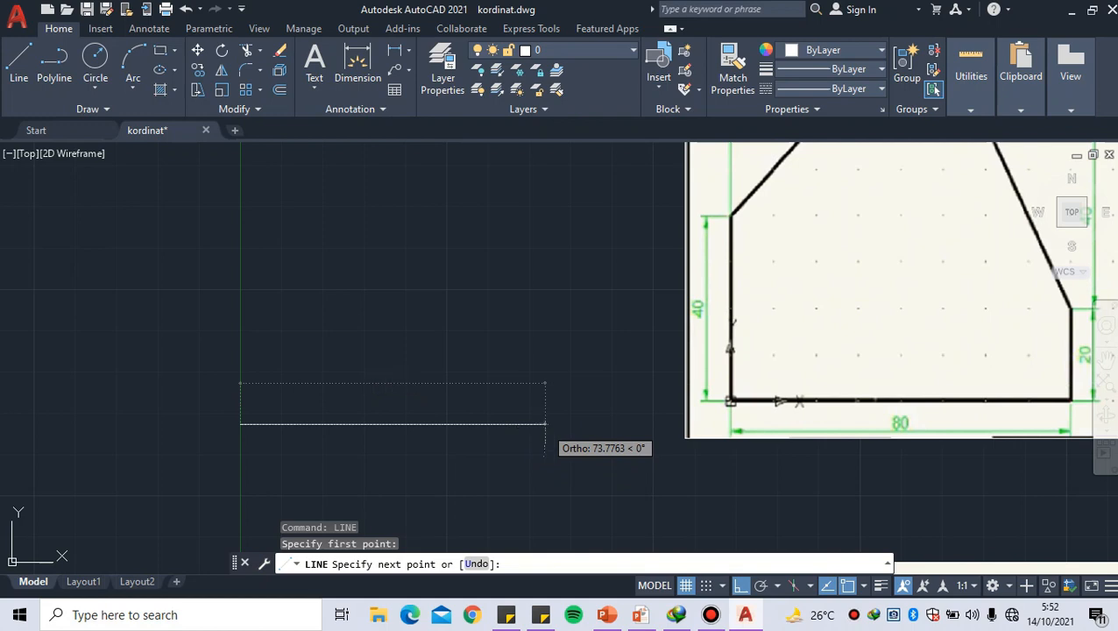
type("@")
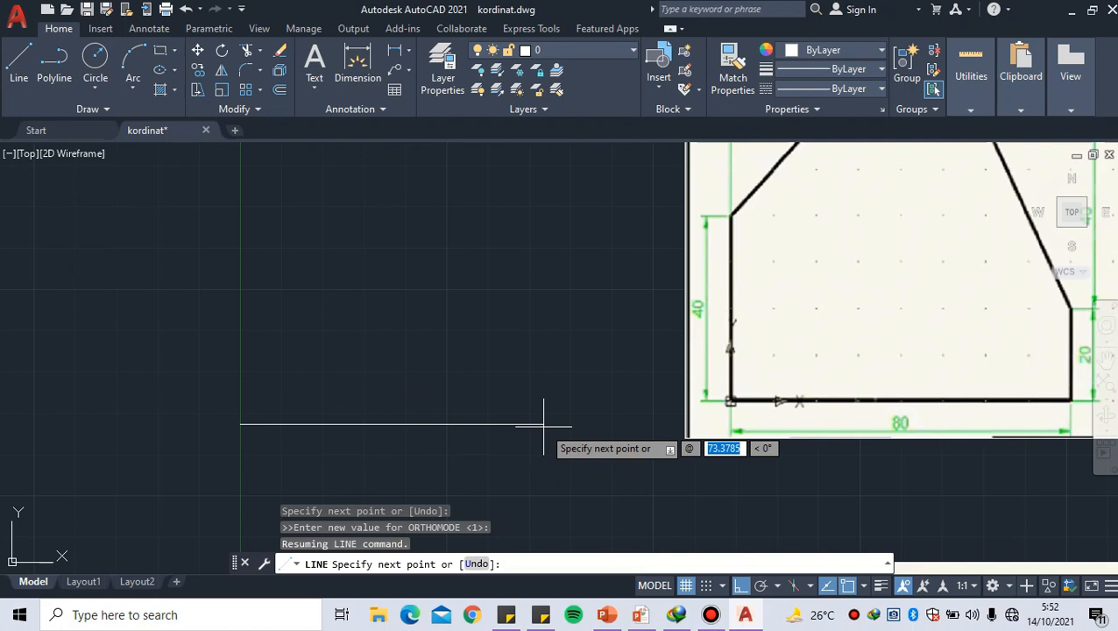
type("80")
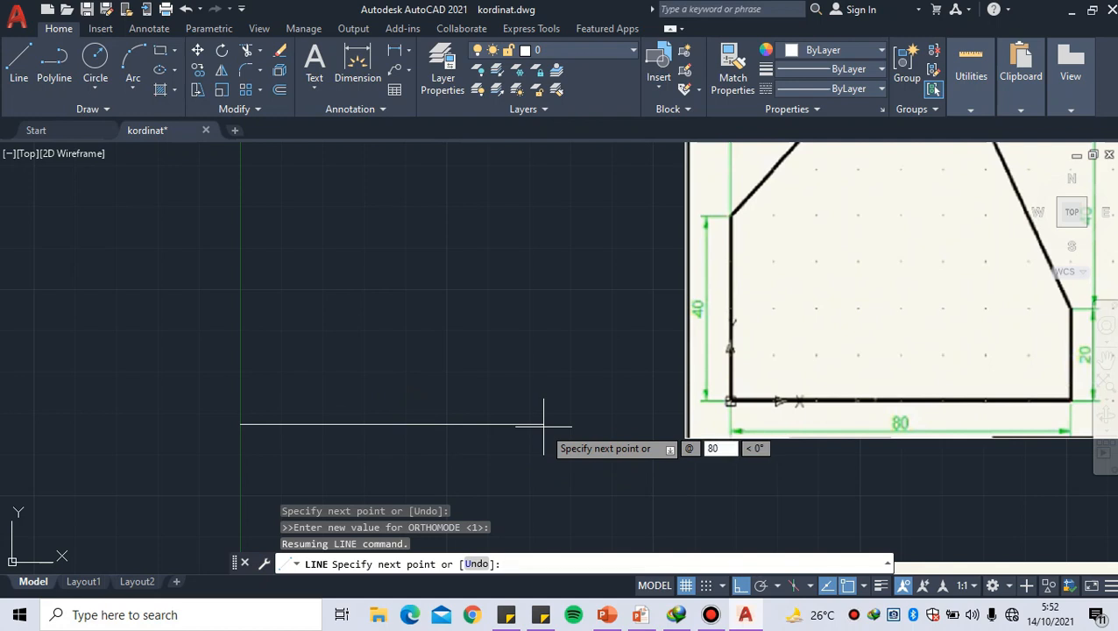
key("Tab")
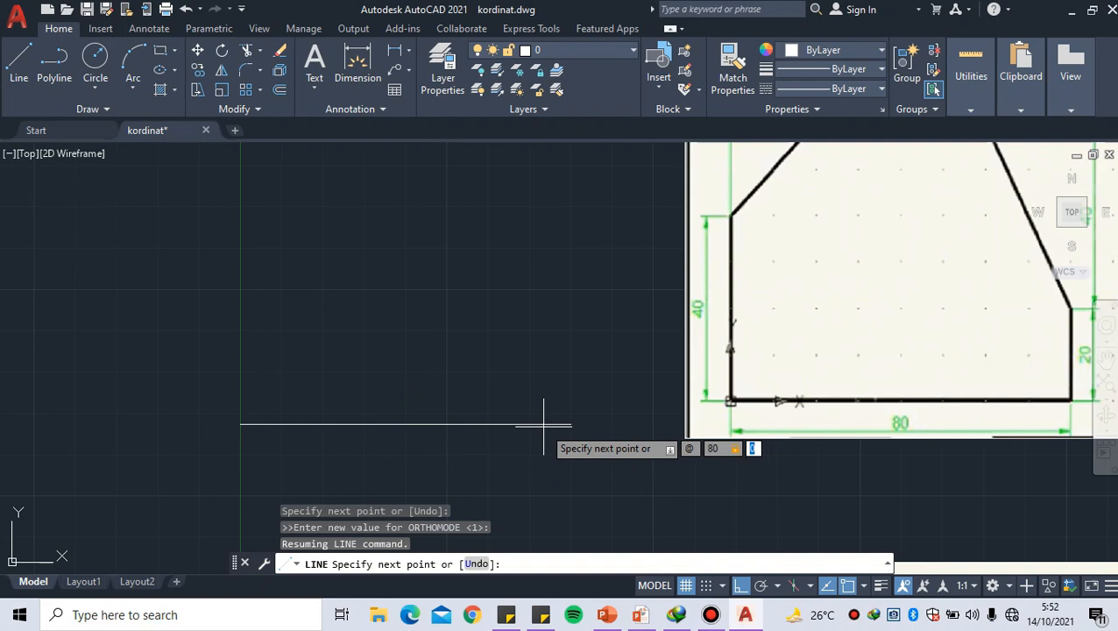
type("0")
key("Return")
Draw the profile's right vertical edge upward to relative coordinate @0,20
middle_click_drag(532, 341, 448, 380)
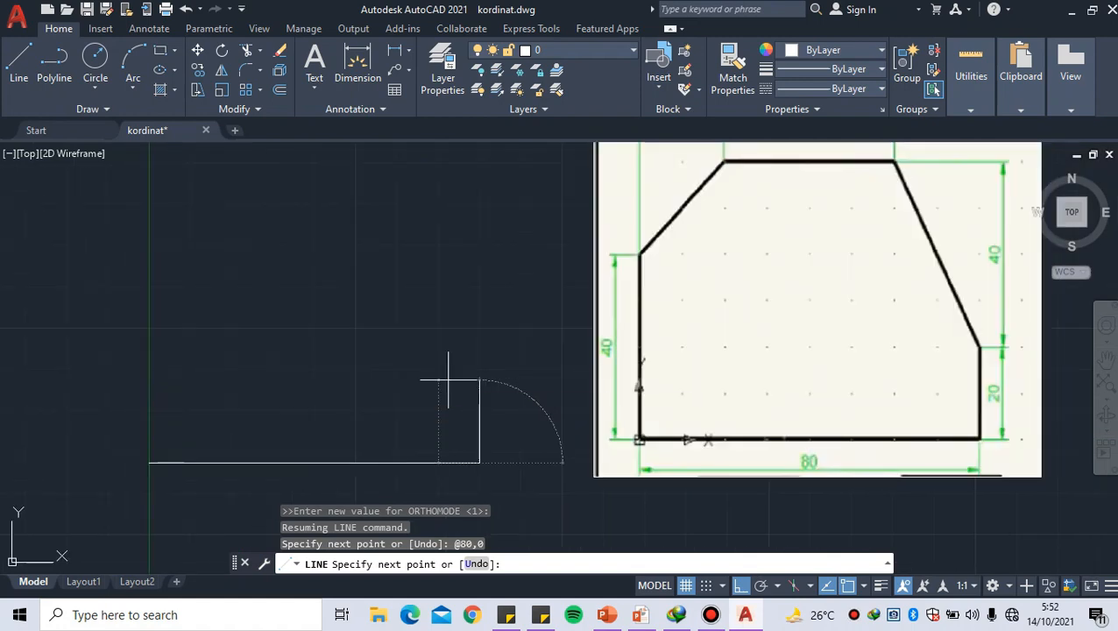
type("0")
key("Tab")
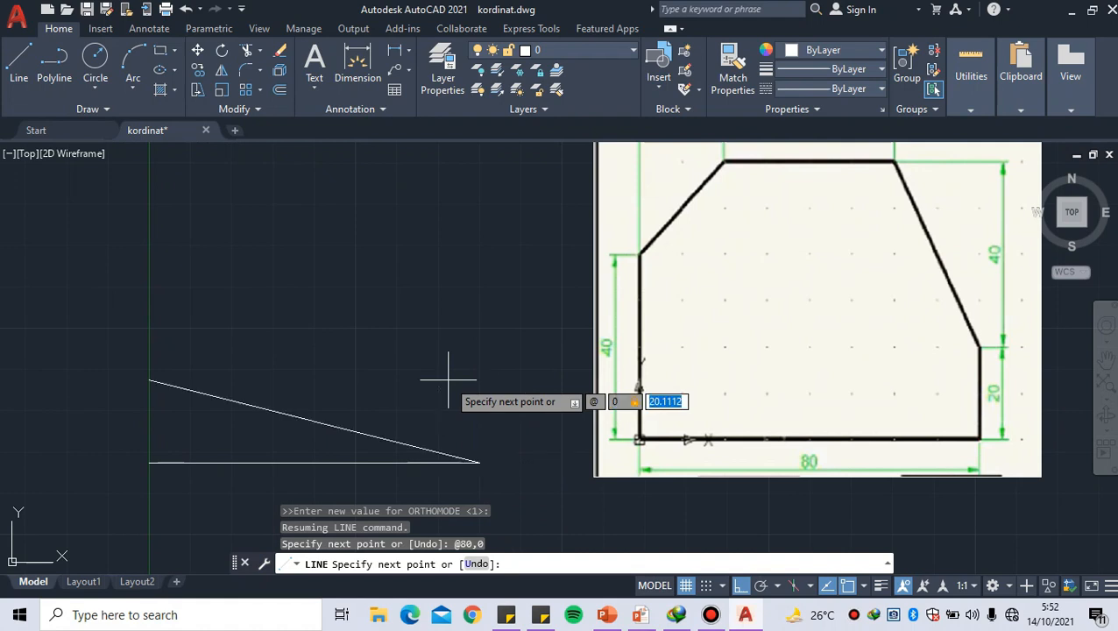
type("20")
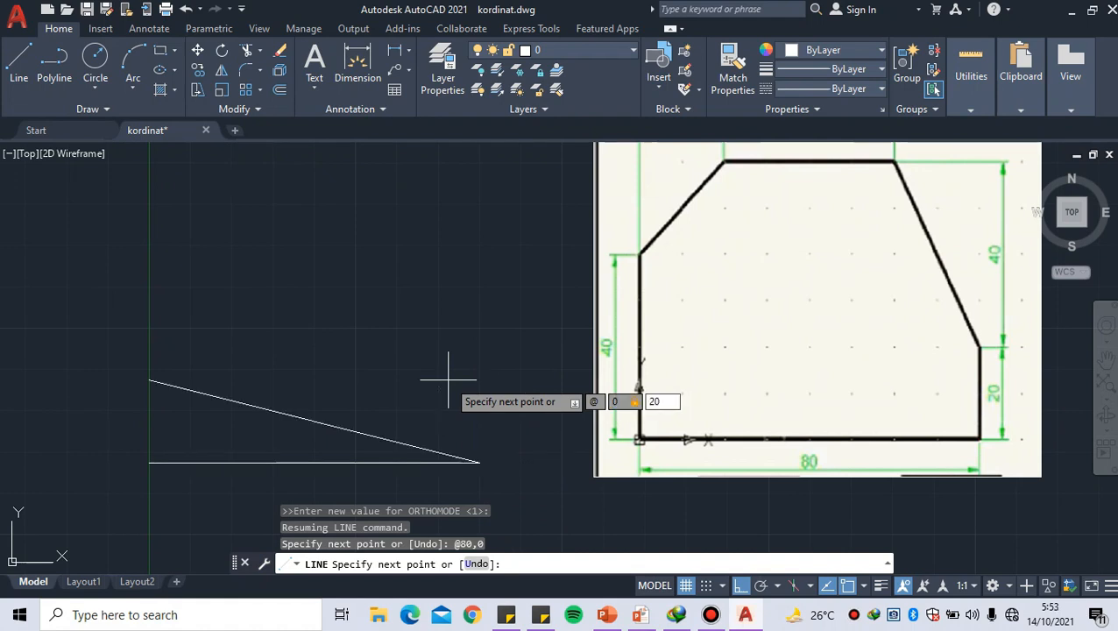
key("Return")
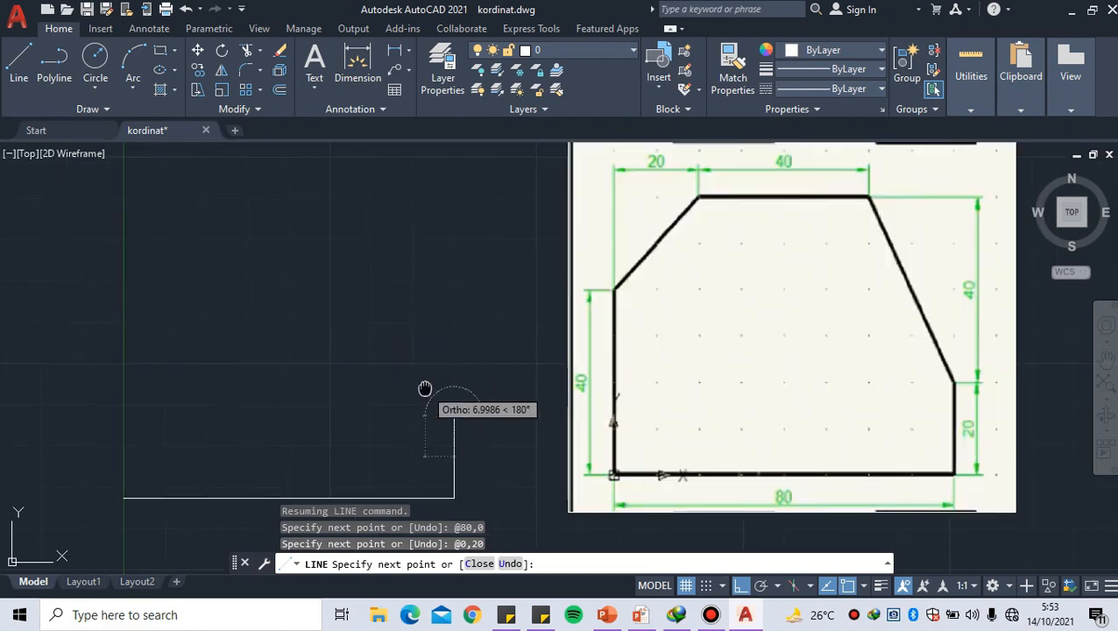
Draw the profile's right slanted edge up and leftward to relative coordinate @-20,40
middle_click_drag(425, 388, 389, 401)
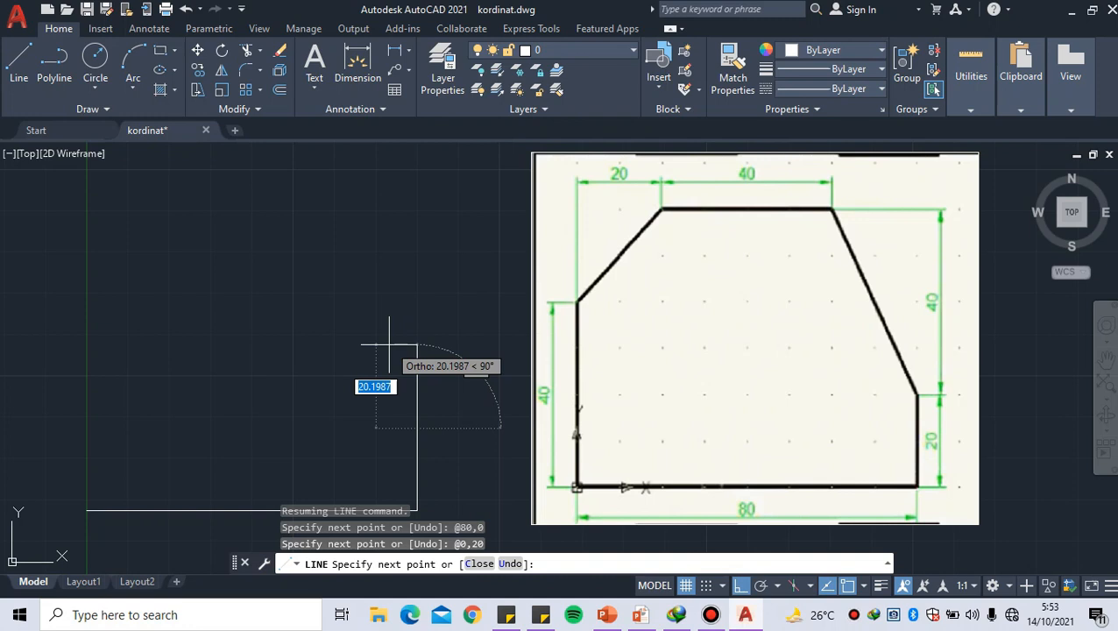
type("@-")
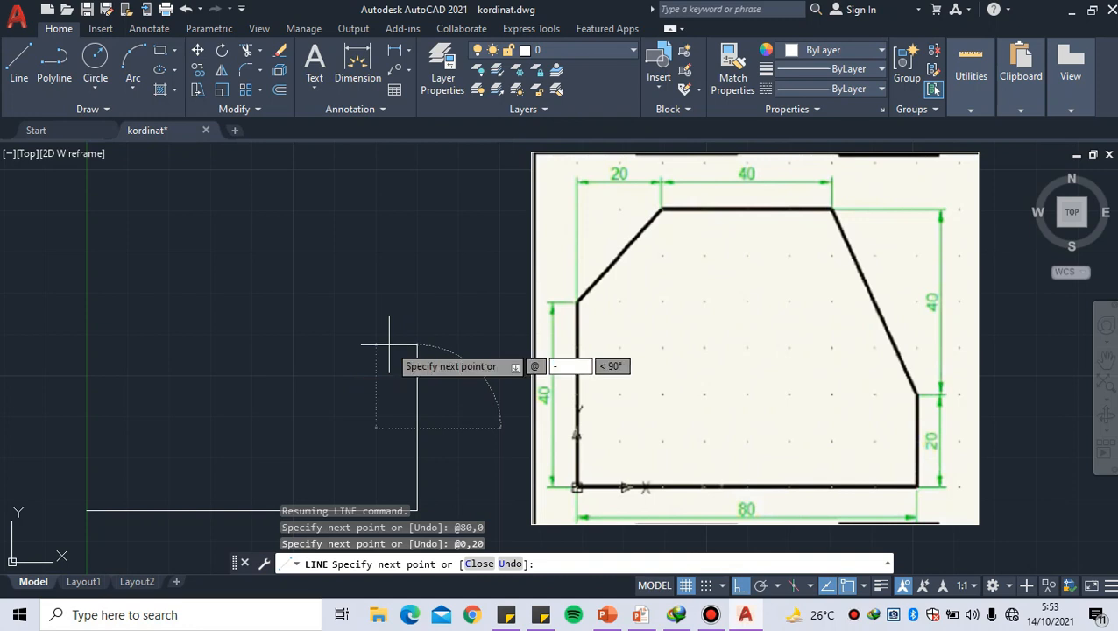
type("20")
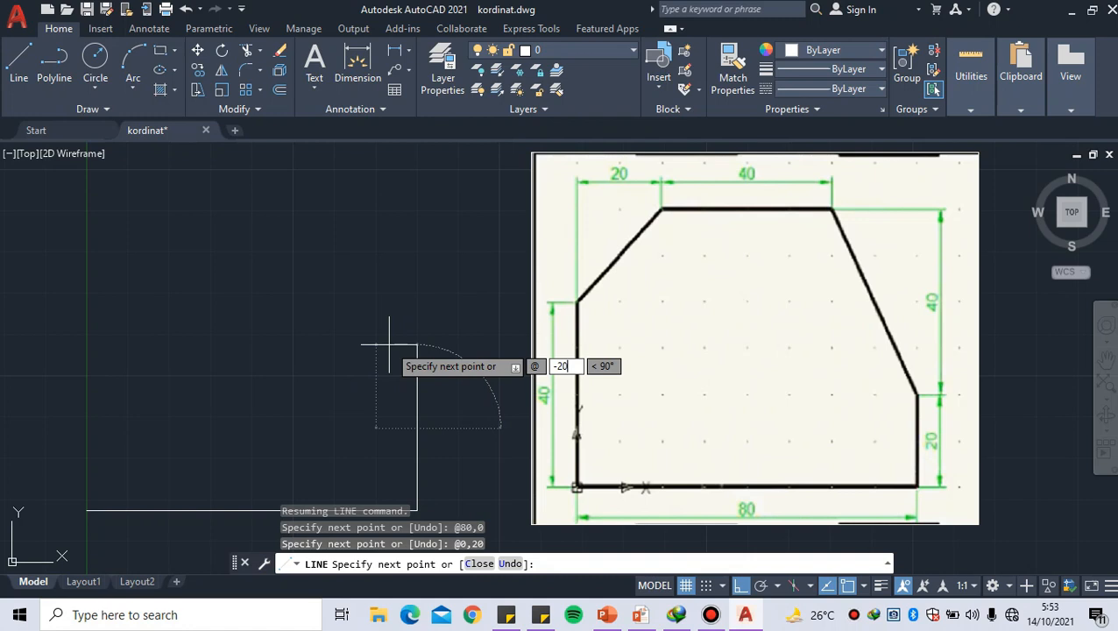
type(",")
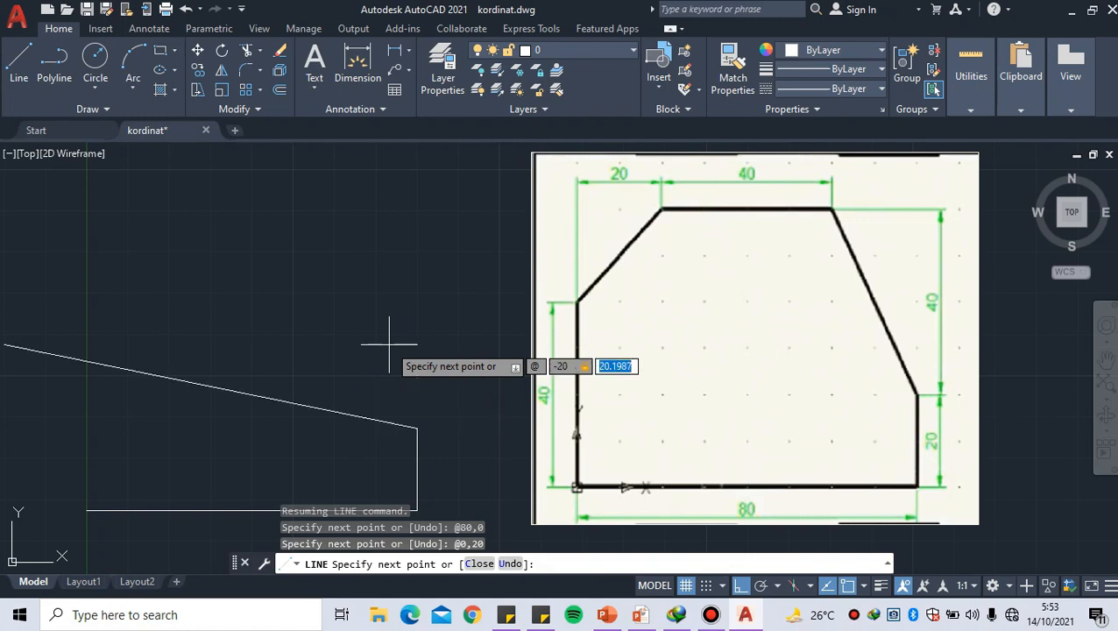
type("40")
key("Return")
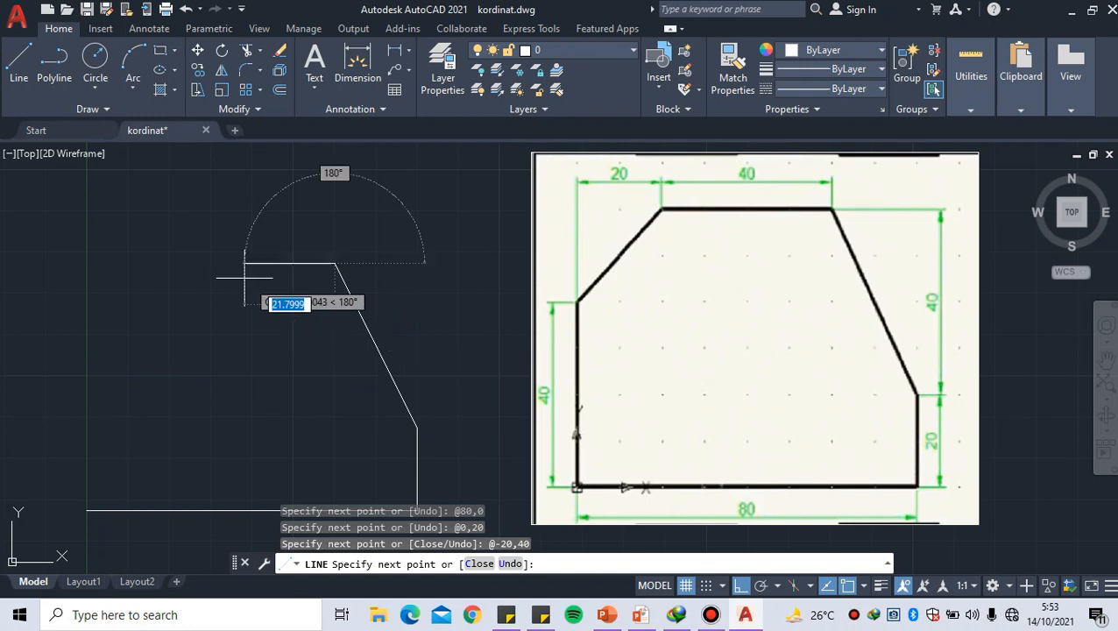
Draw the profile's top horizontal edge leftward to relative coordinate @-40,0
middle_click_drag(219, 263, 253, 313)
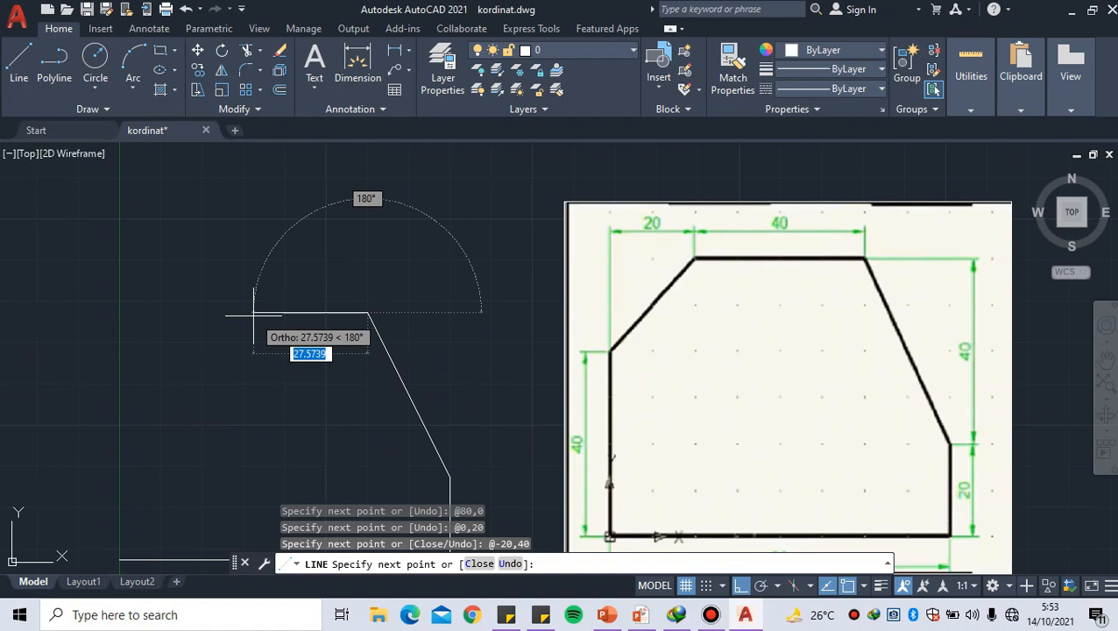
type("@-40")
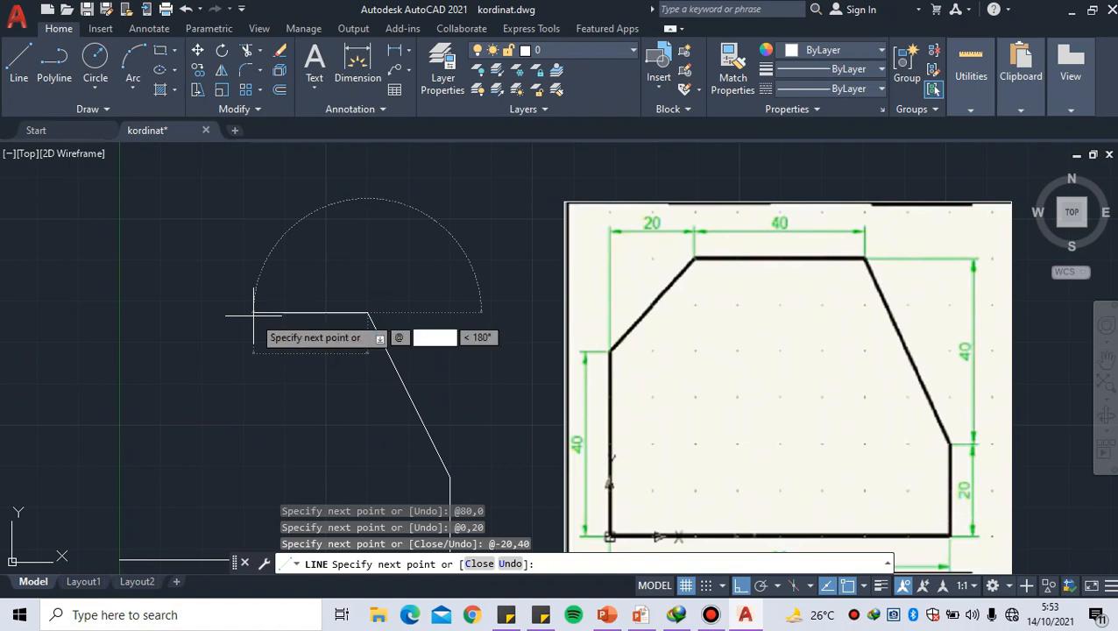
key("BackSpace")
key("BackSpace")
key("BackSpace")
type("-40")
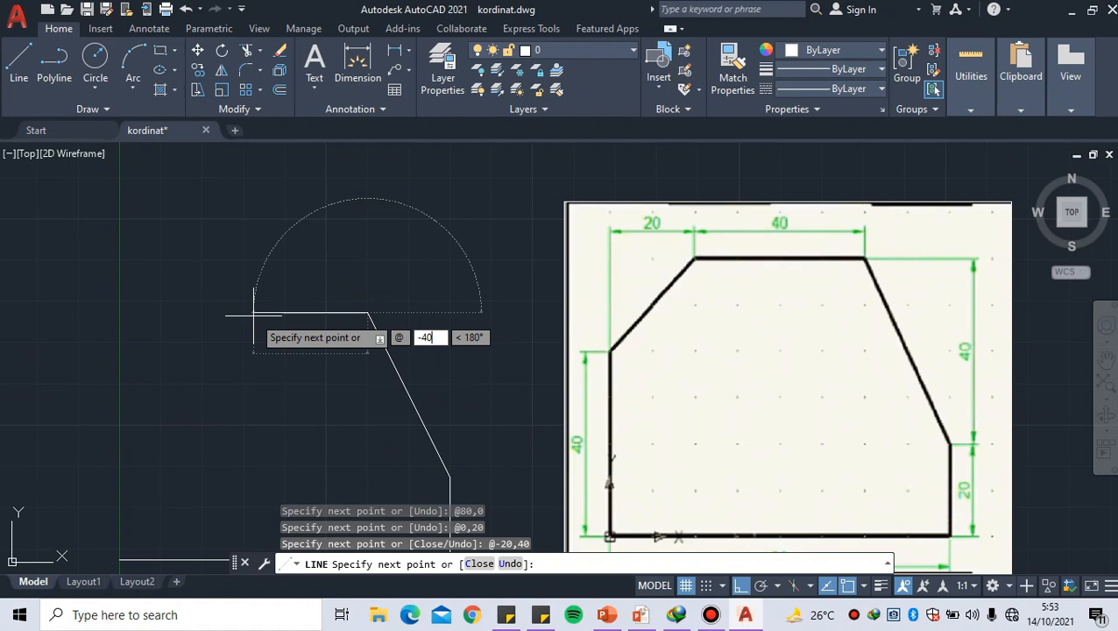
type(",0")
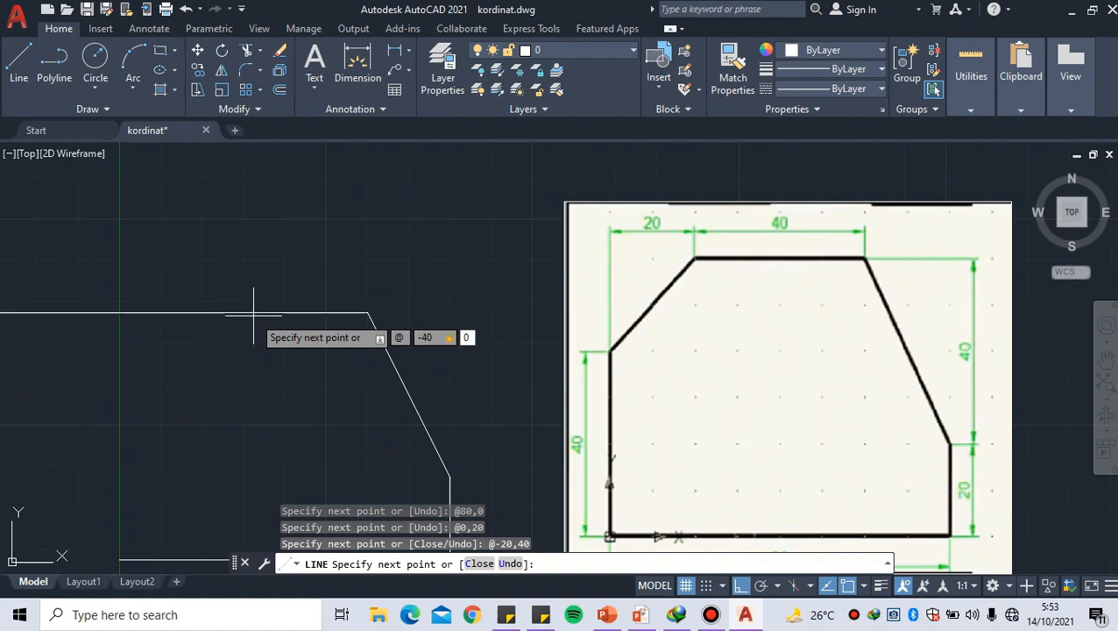
key("Return")
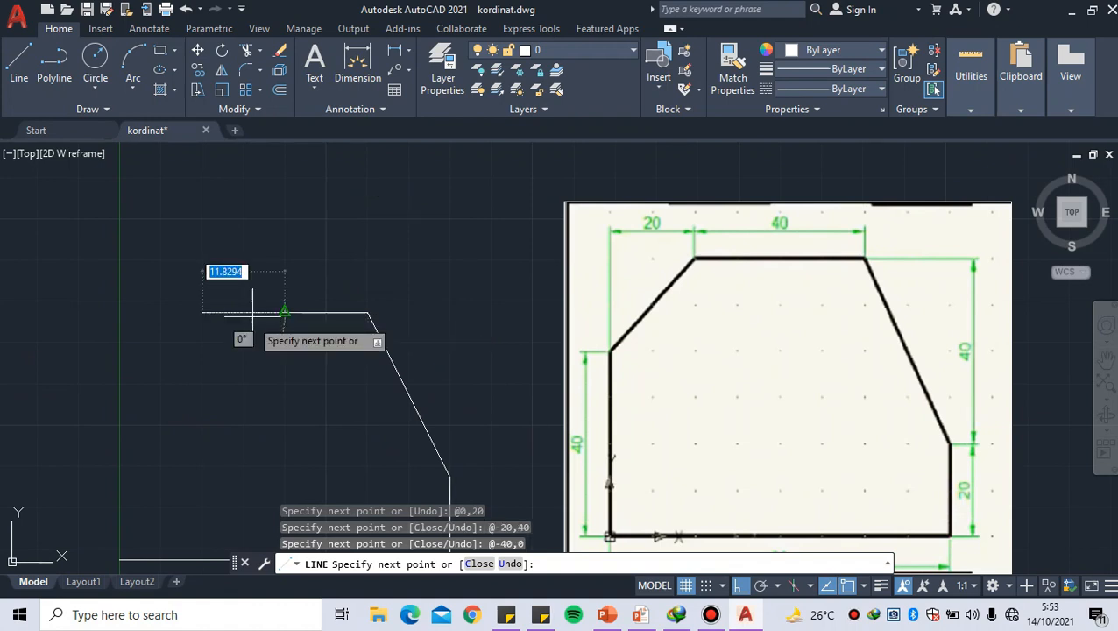
Try the left slanted edge with relative coordinate @-20,20, and undo that segment
middle_click_drag(200, 349, 224, 309)
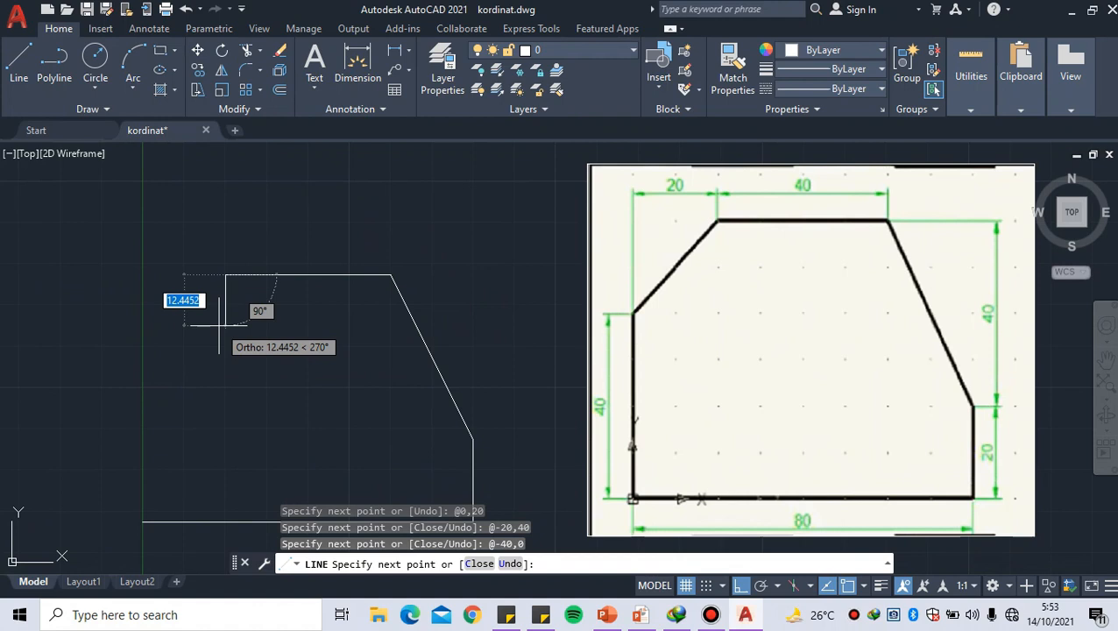
type("@-20,")
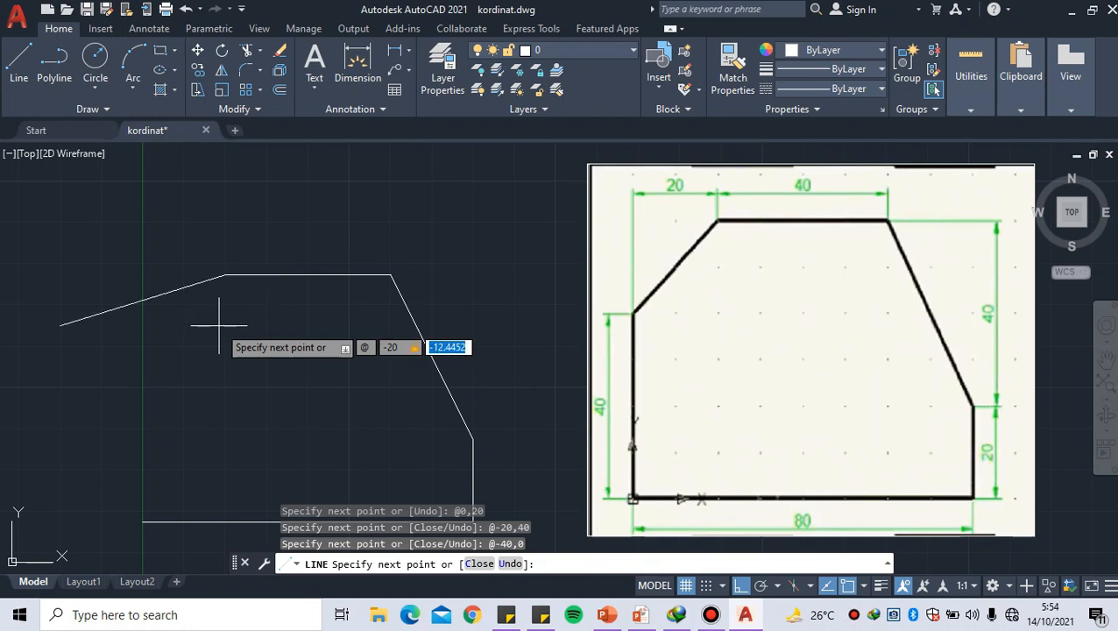
type("20")
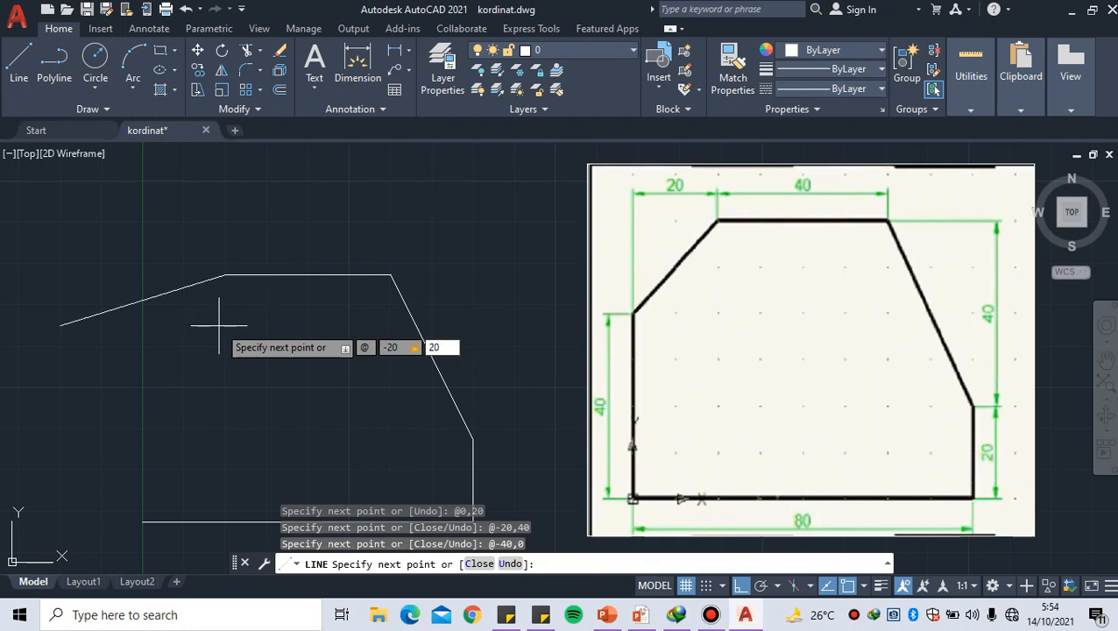
key("Return")
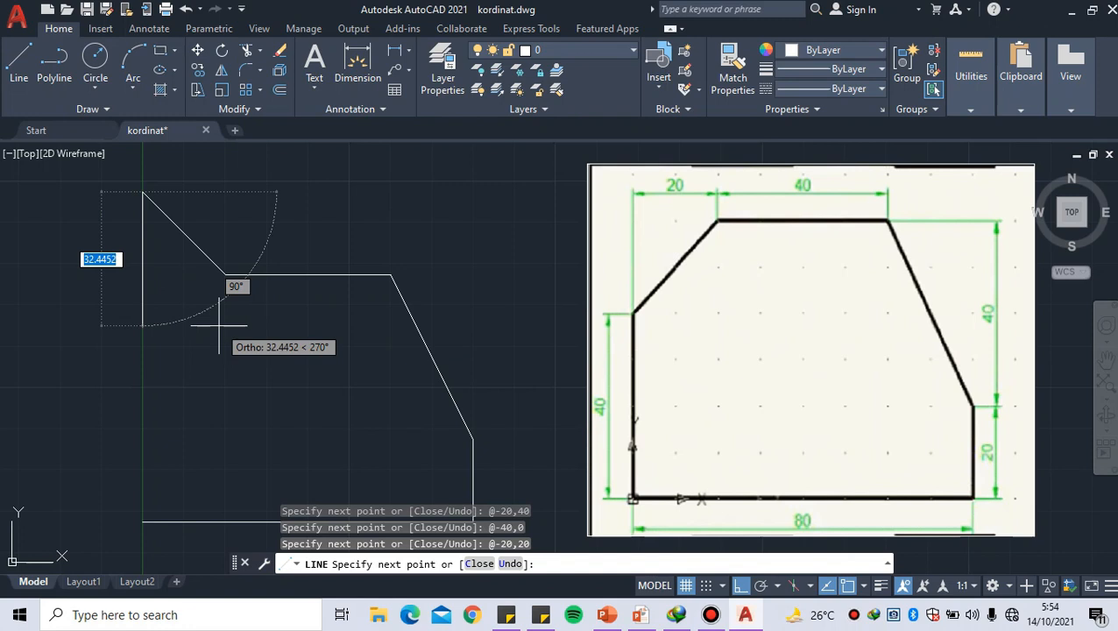
key("ctrl+z")
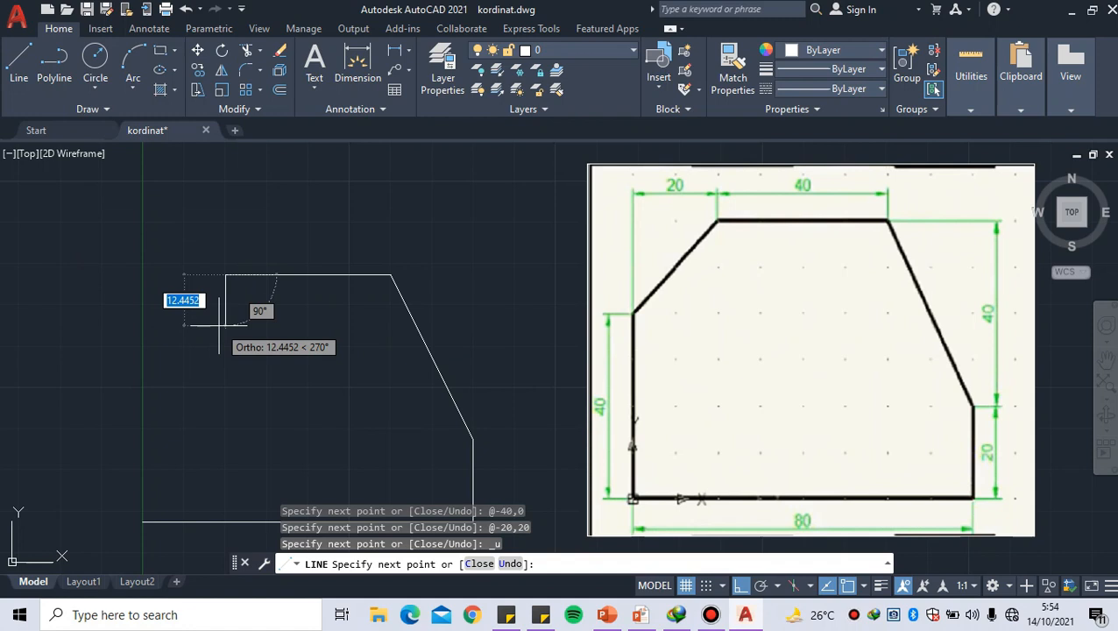
Draw the profile's left slanted edge down and leftward to relative coordinate @-20,-20
key("shift")
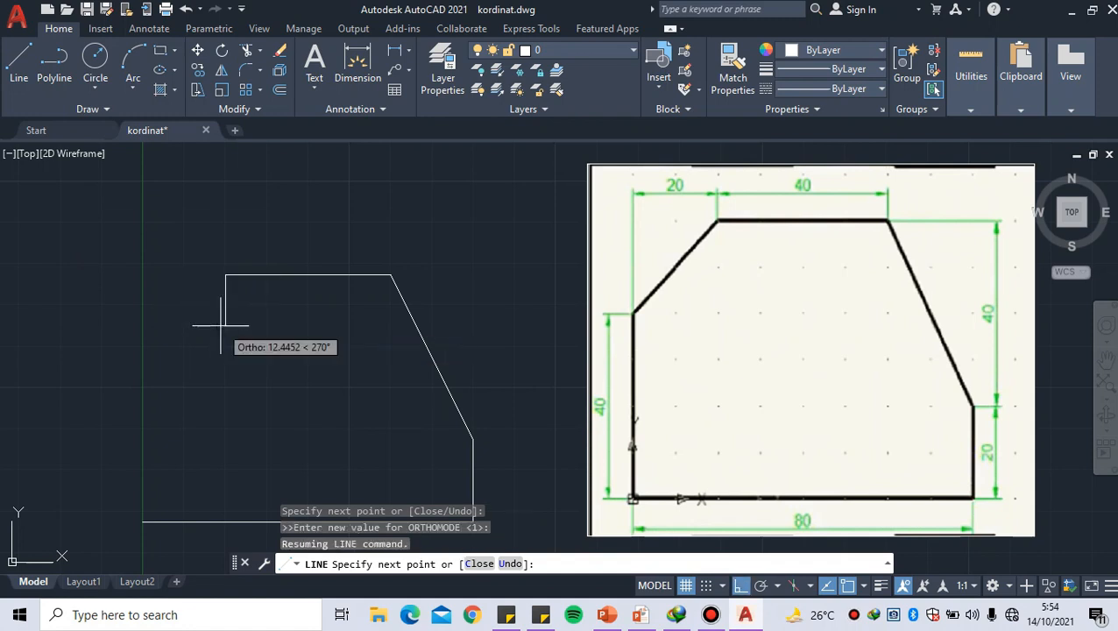
type("@-2")
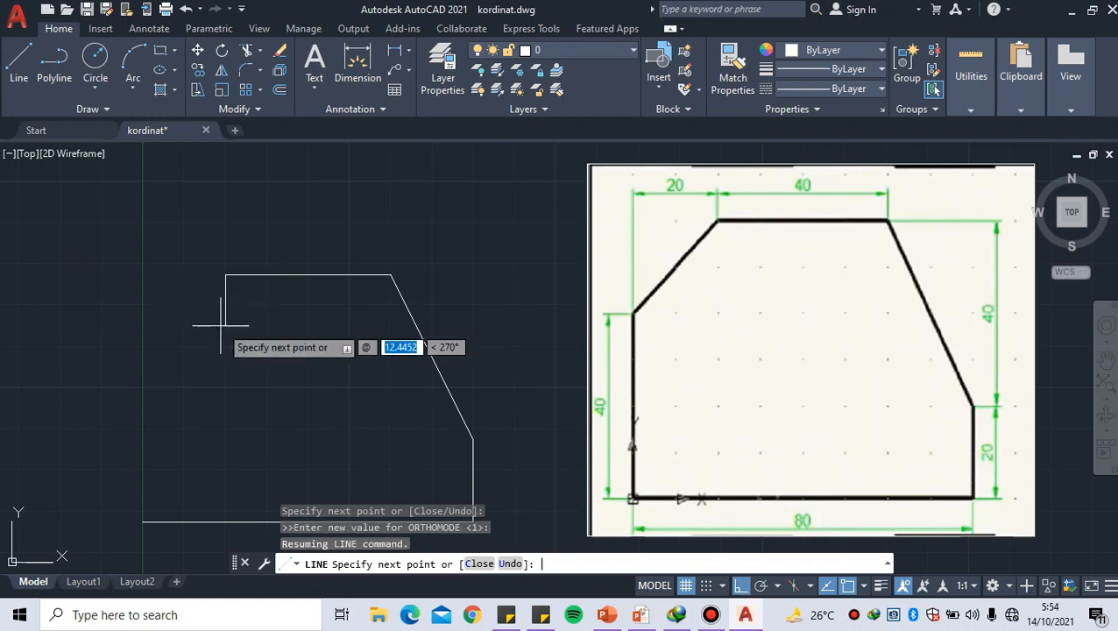
type("0")
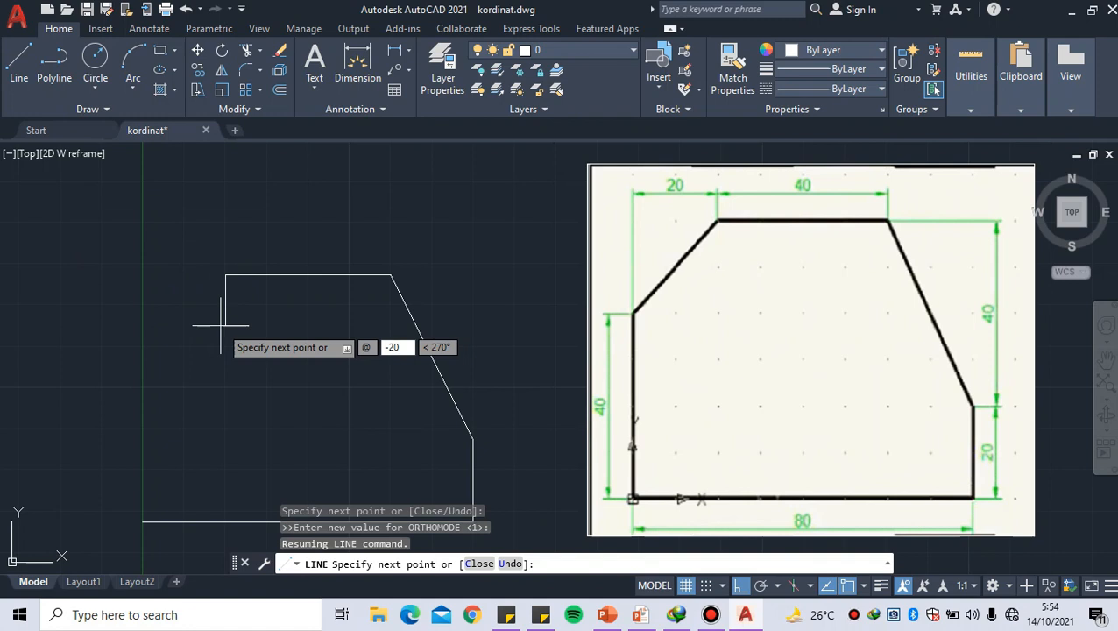
type(",")
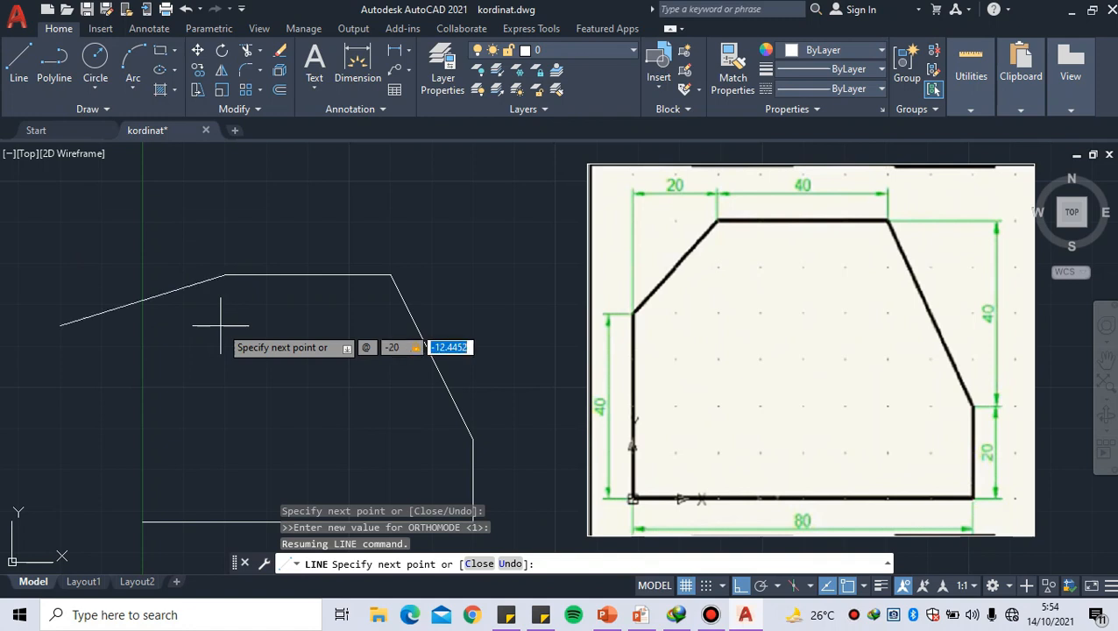
type("-2")
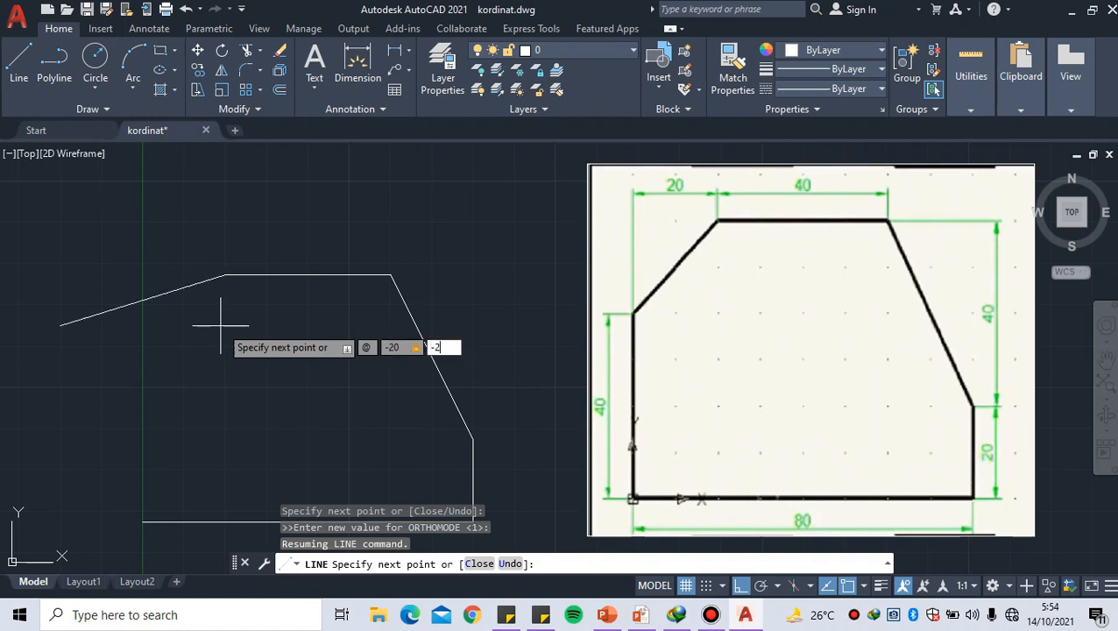
type("0")
key("Return")
Draw the profile's left vertical edge straight down to relative coordinate @0,-40 and finish the Line command
middle_click_drag(189, 395, 199, 338)
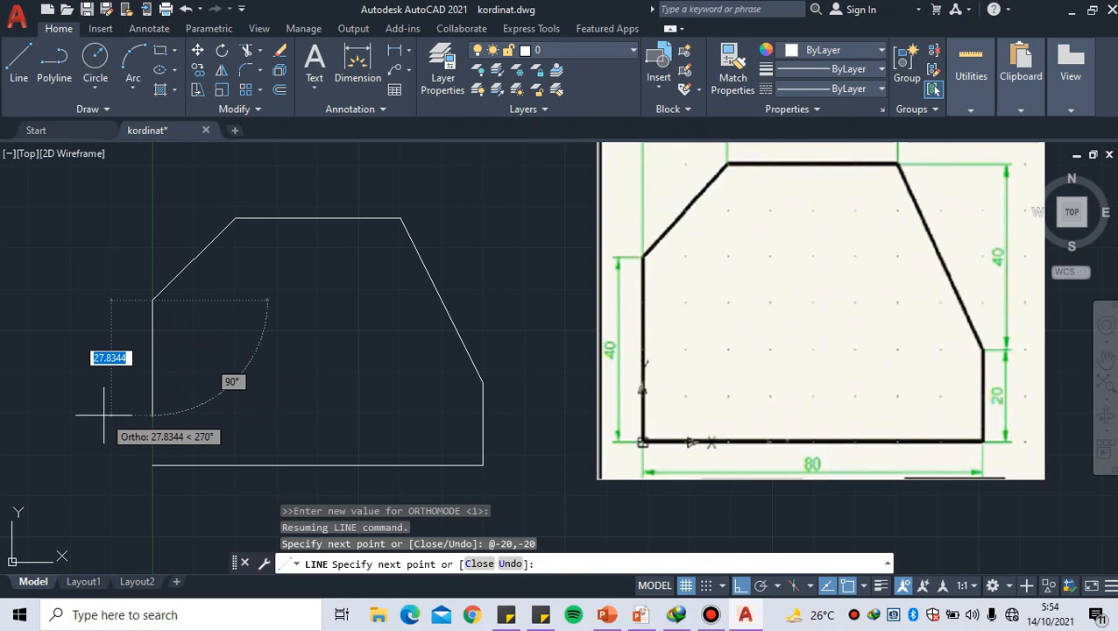
type("@")
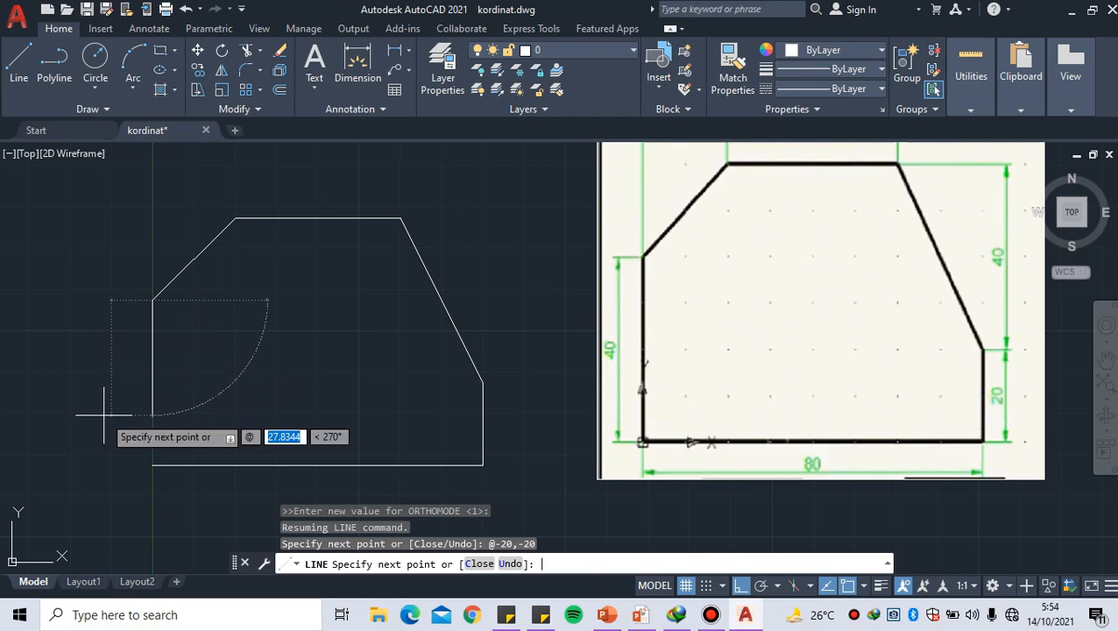
type("-0")
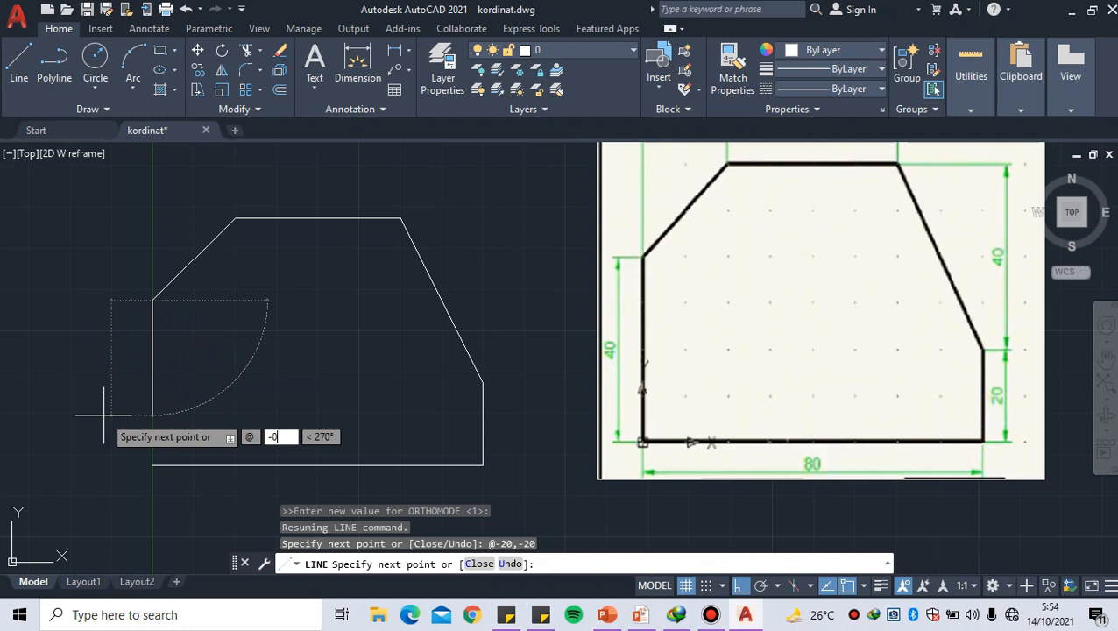
key("BackSpace")
key("BackSpace")
type("0")
key("Tab")
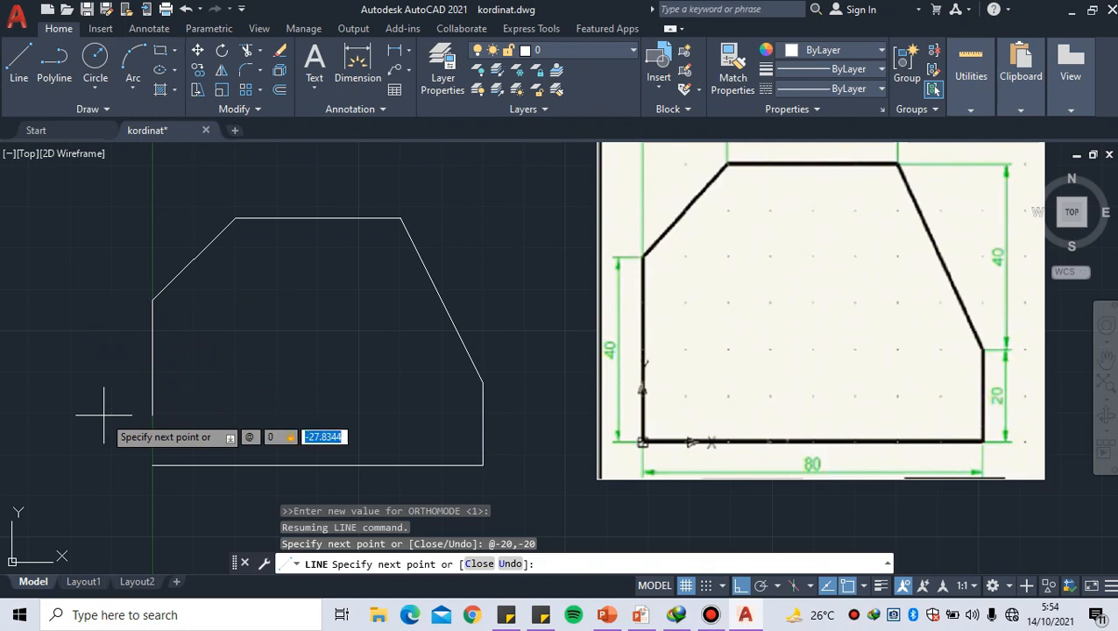
type("-90")
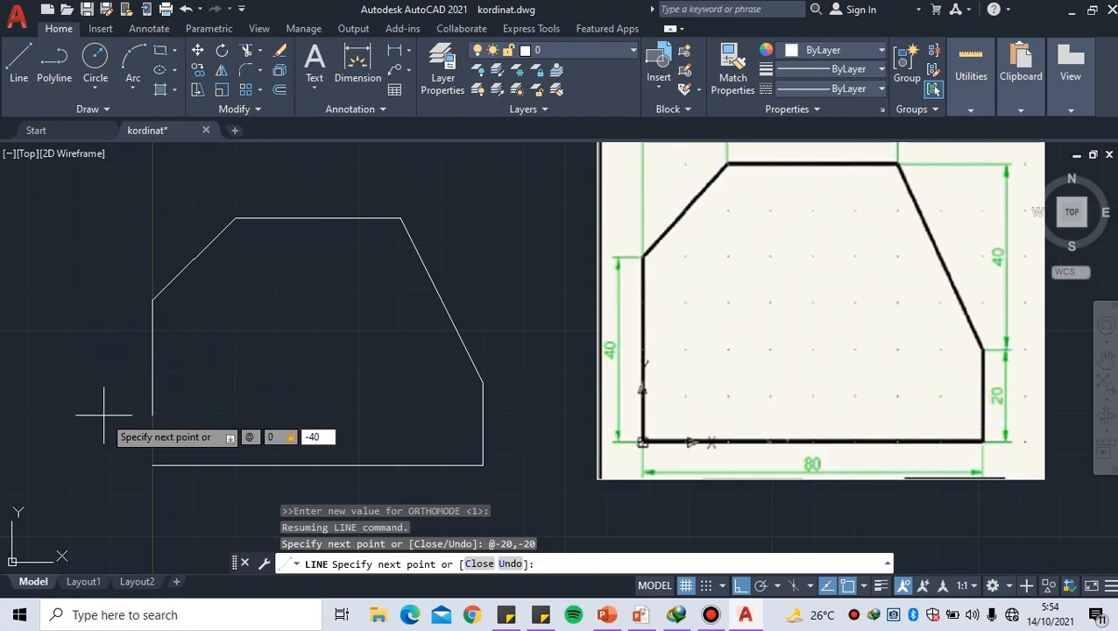
key("Return")
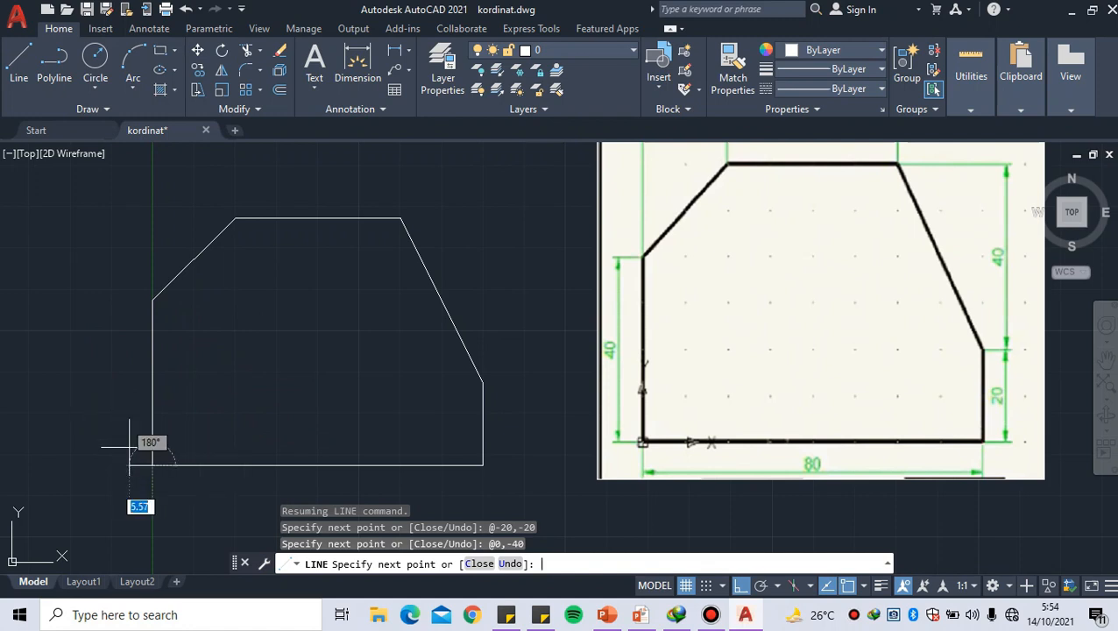
key("Return")
Switch to the PowerPoint slideshow and advance from the relative coordinate slide to the polar coordinate slide
scroll(171, 438, "down", 4)
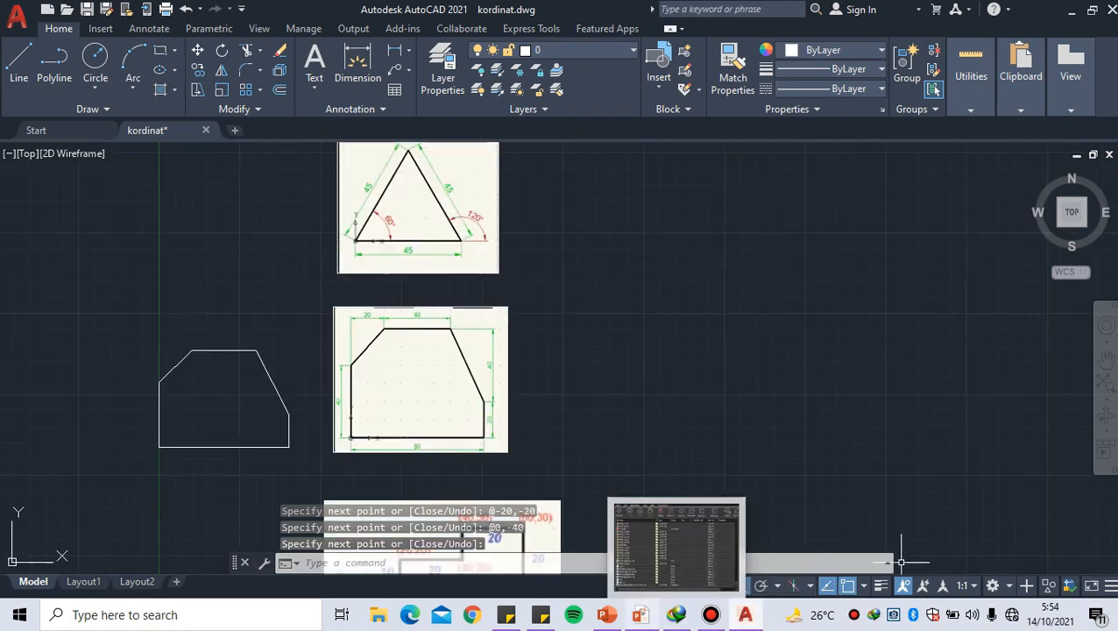
mouse_move(606, 614)
left_click(708, 552)
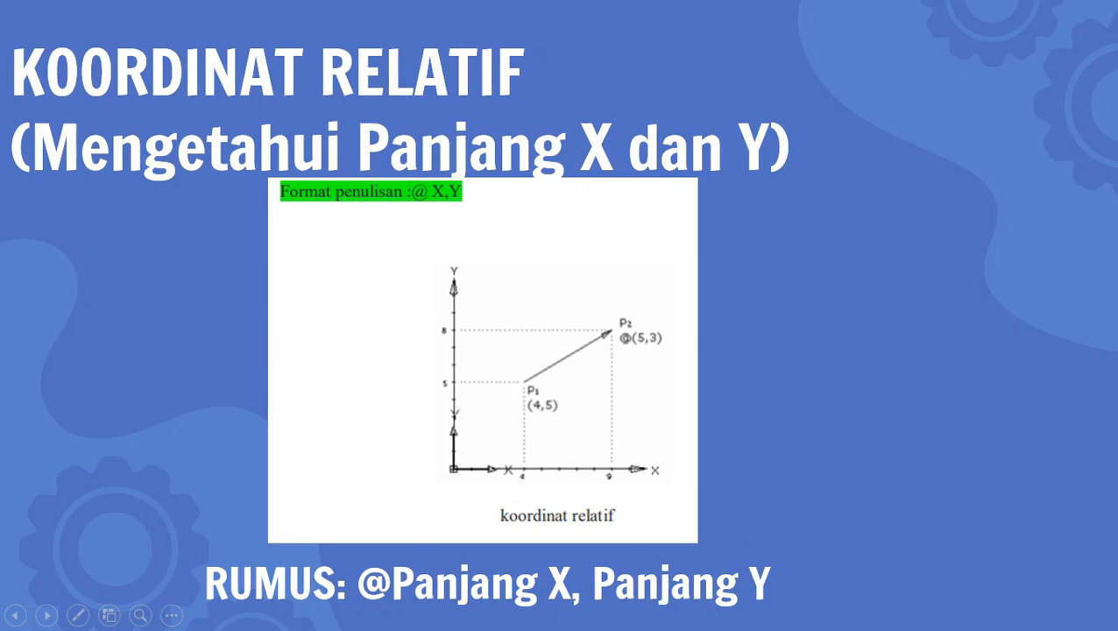
key("Right")
key("Right")
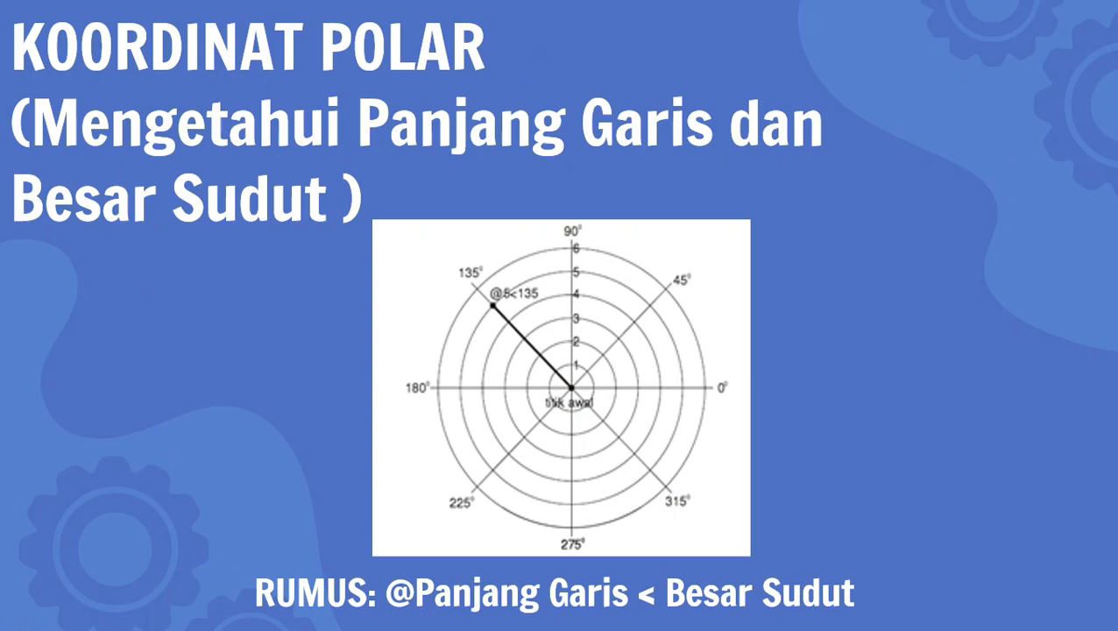
key("alt+Tab")
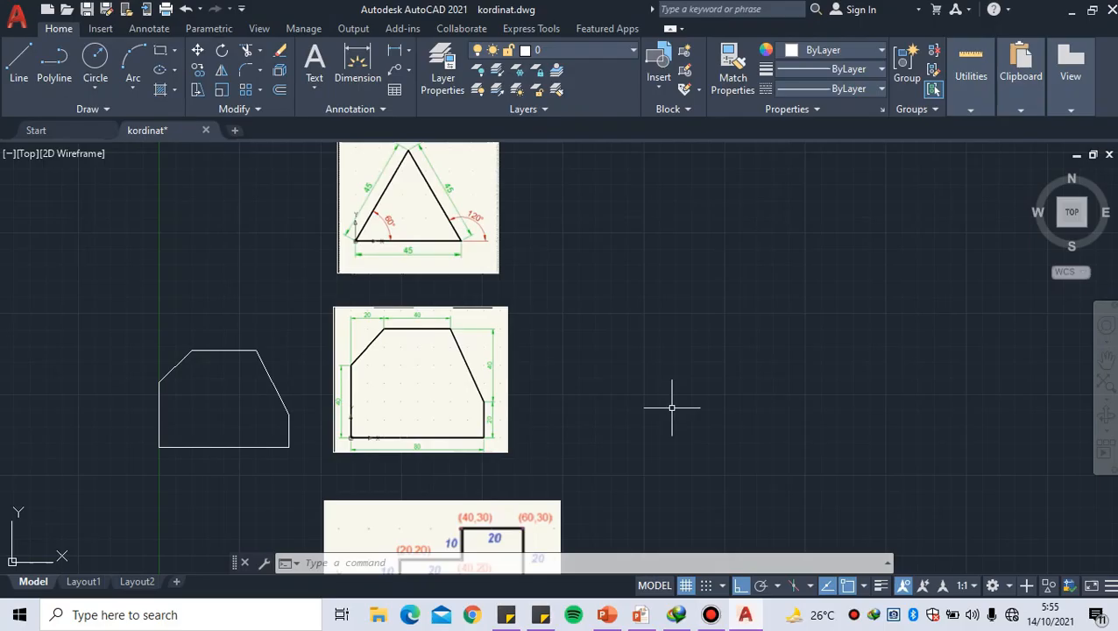
scroll(504, 202, "up", 3)
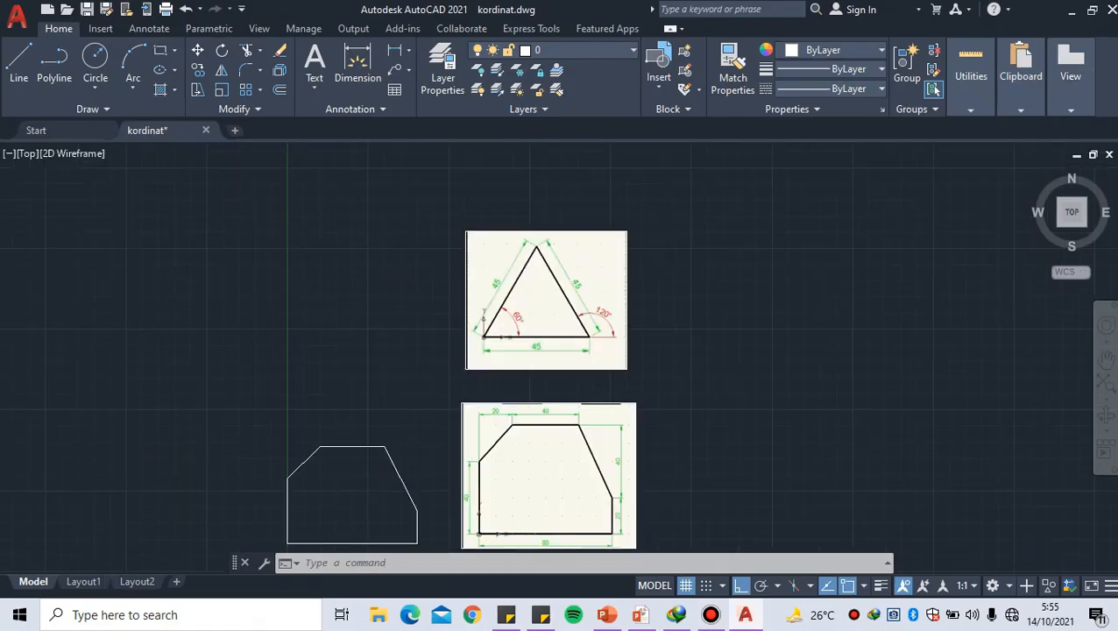
middle_click_drag(368, 332, 362, 331)
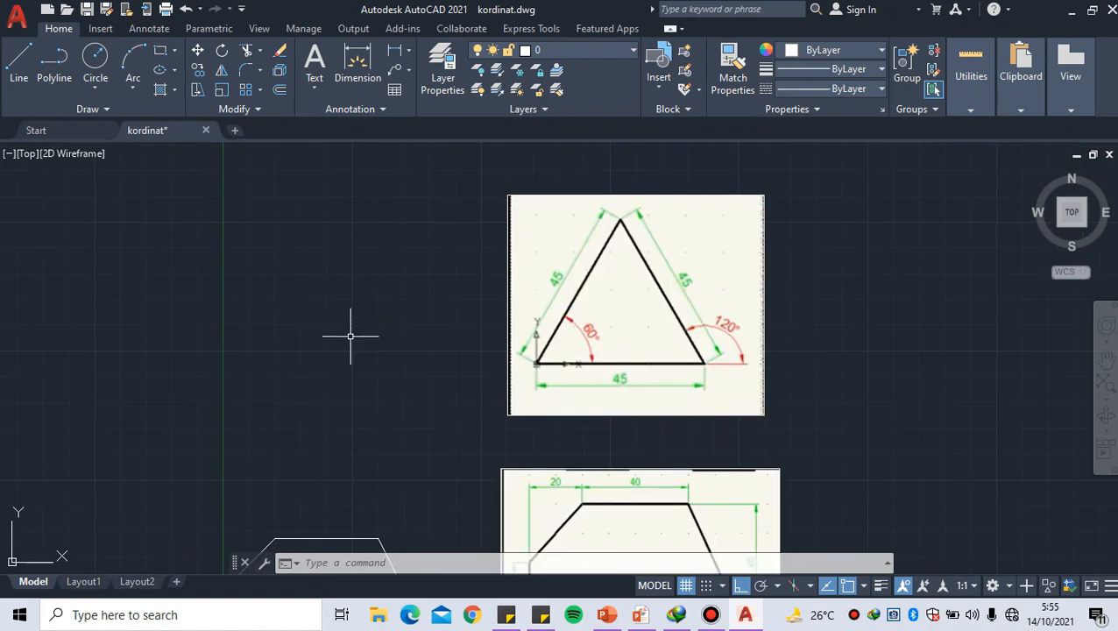
type("LIN")
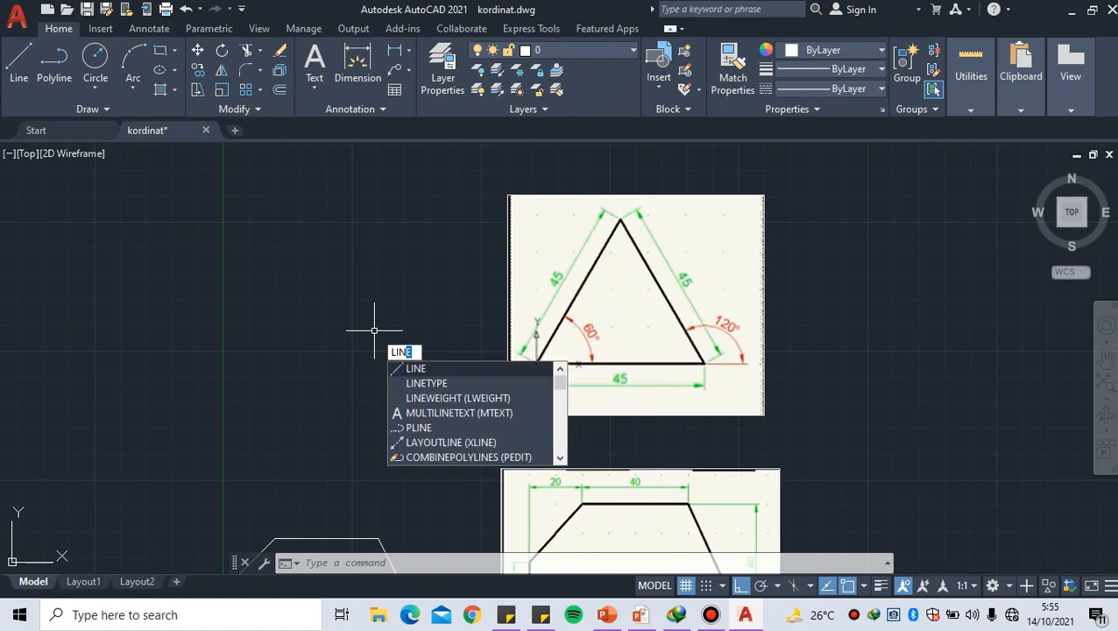
key("Return")
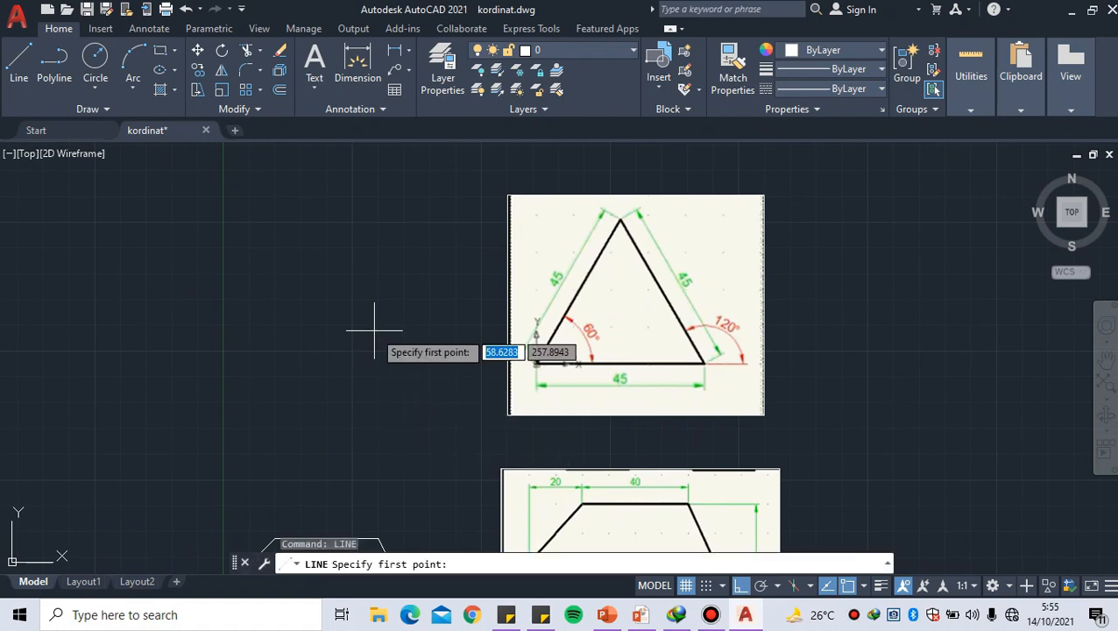
left_click(223, 383)
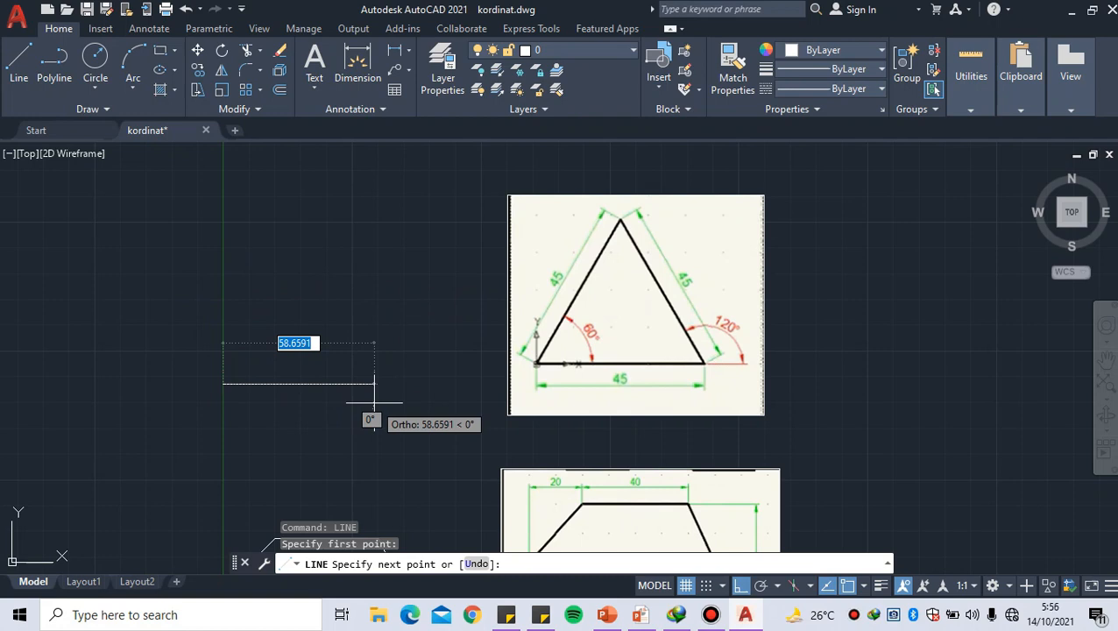
middle_click_drag(374, 403, 362, 412)
scroll(361, 411, "up", 2)
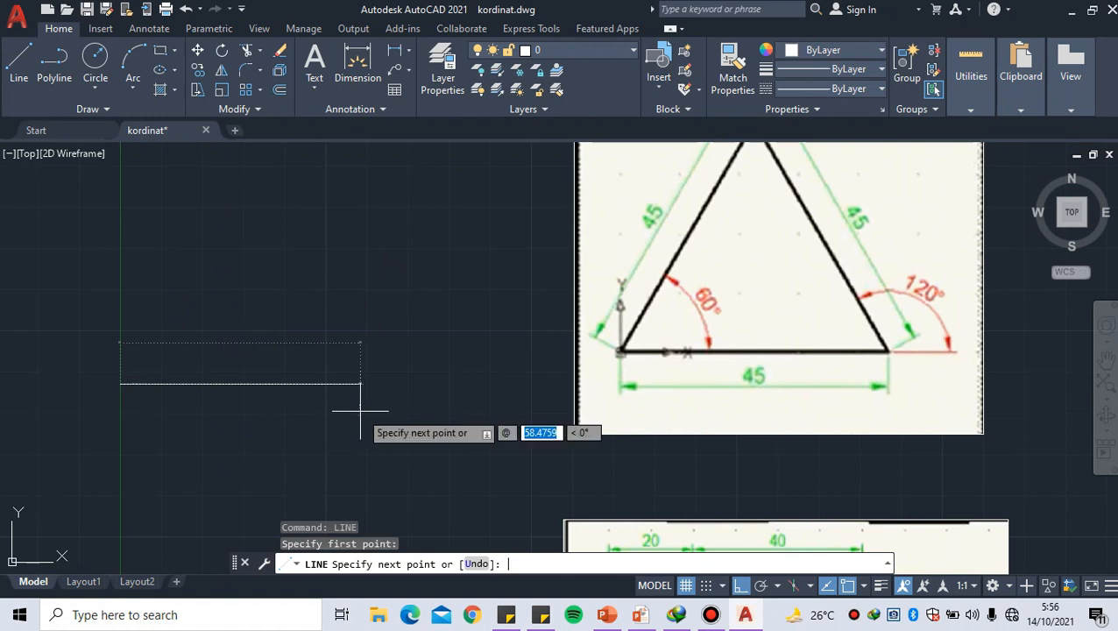
type("45")
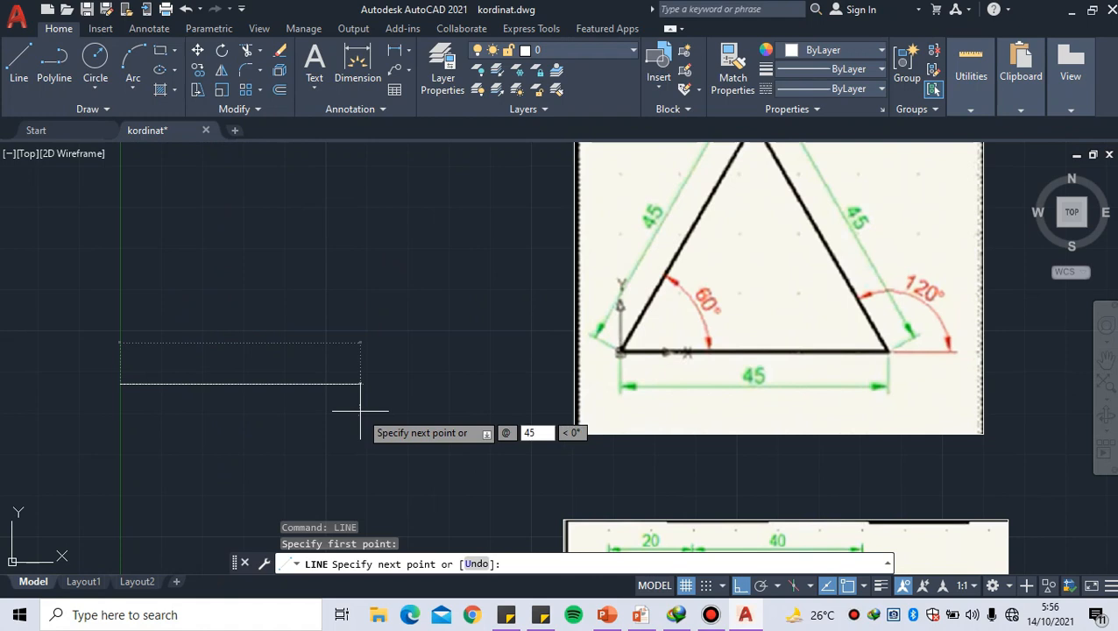
key("Tab")
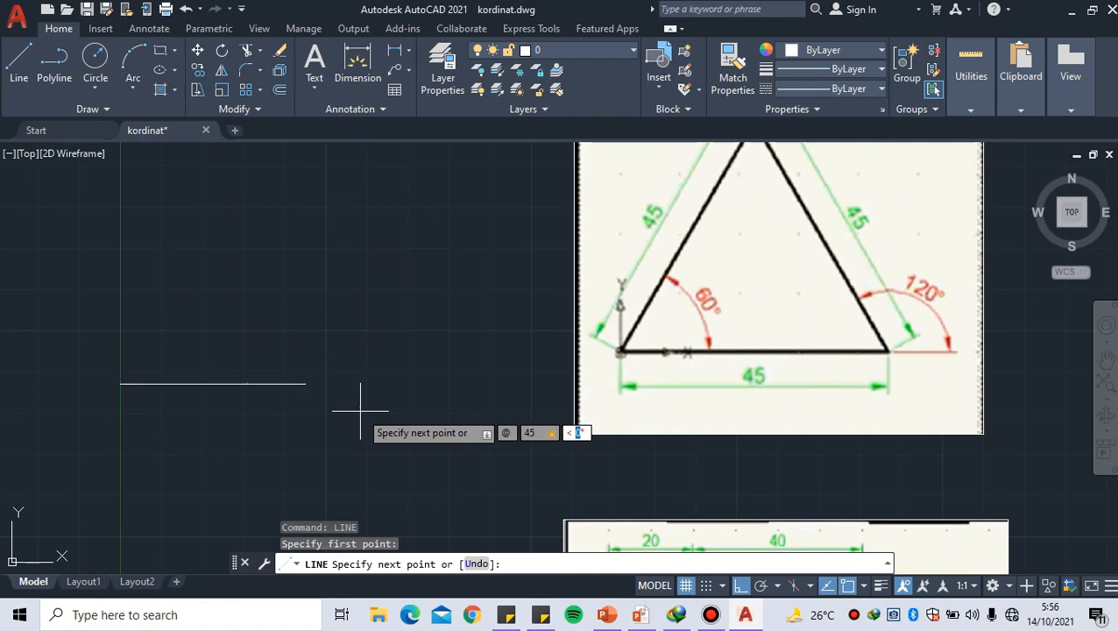
type("0")
key("Return")
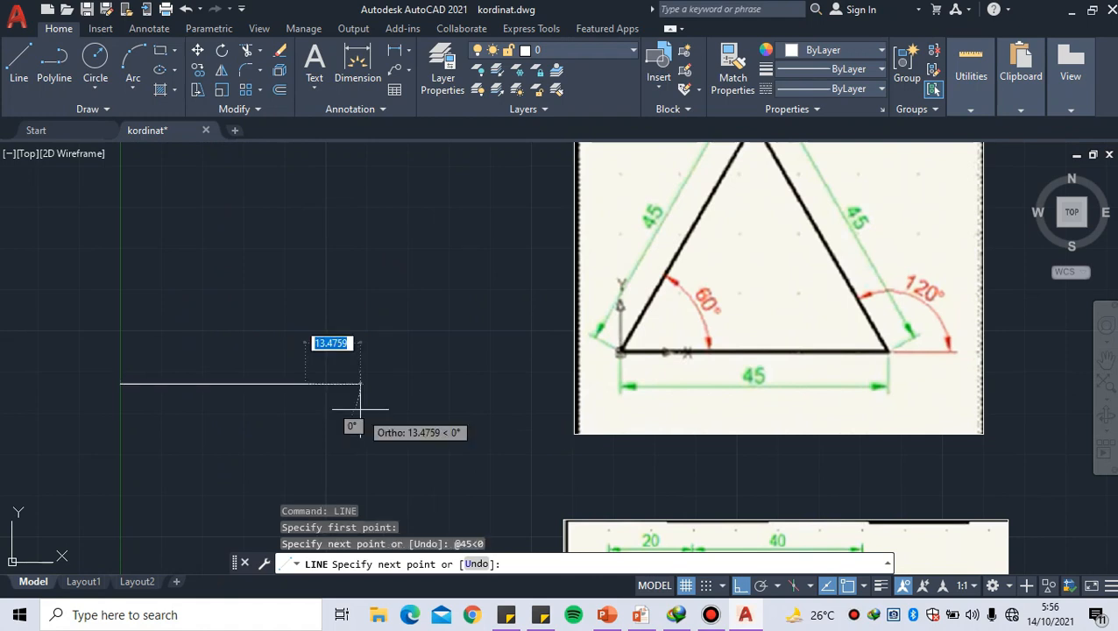
middle_click_drag(368, 312, 392, 396)
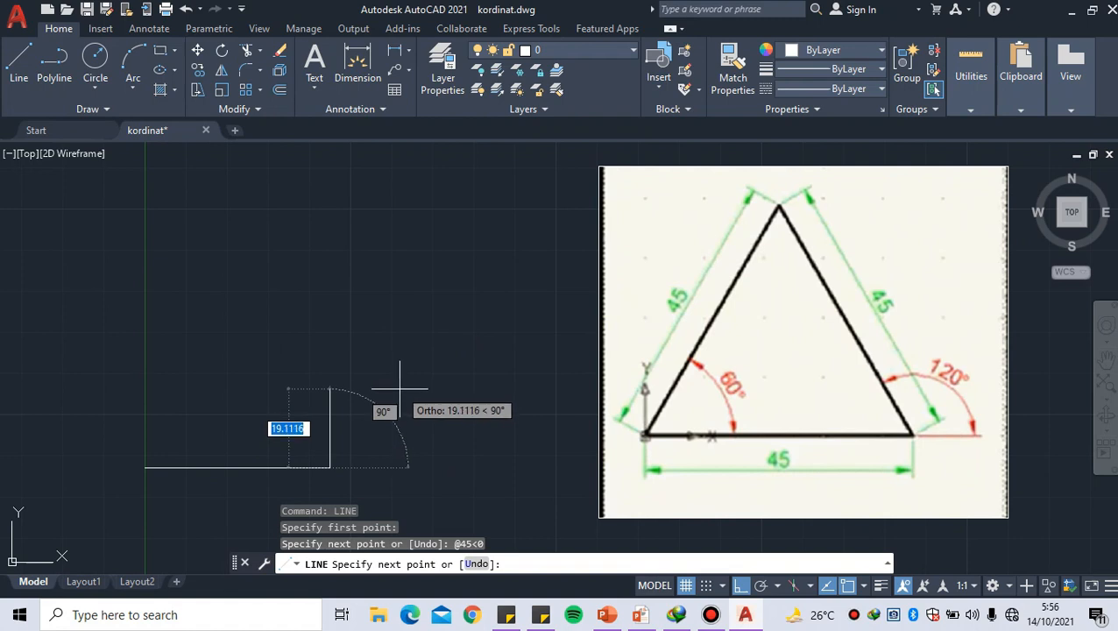
type("@4")
type("5")
key("Tab")
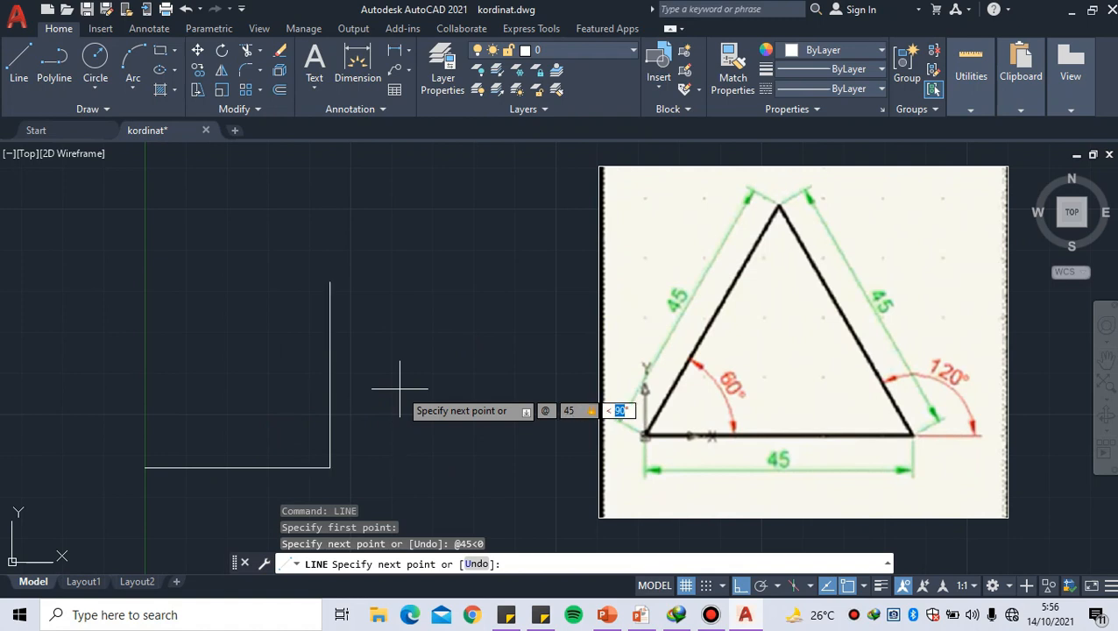
type("120")
key("Return")
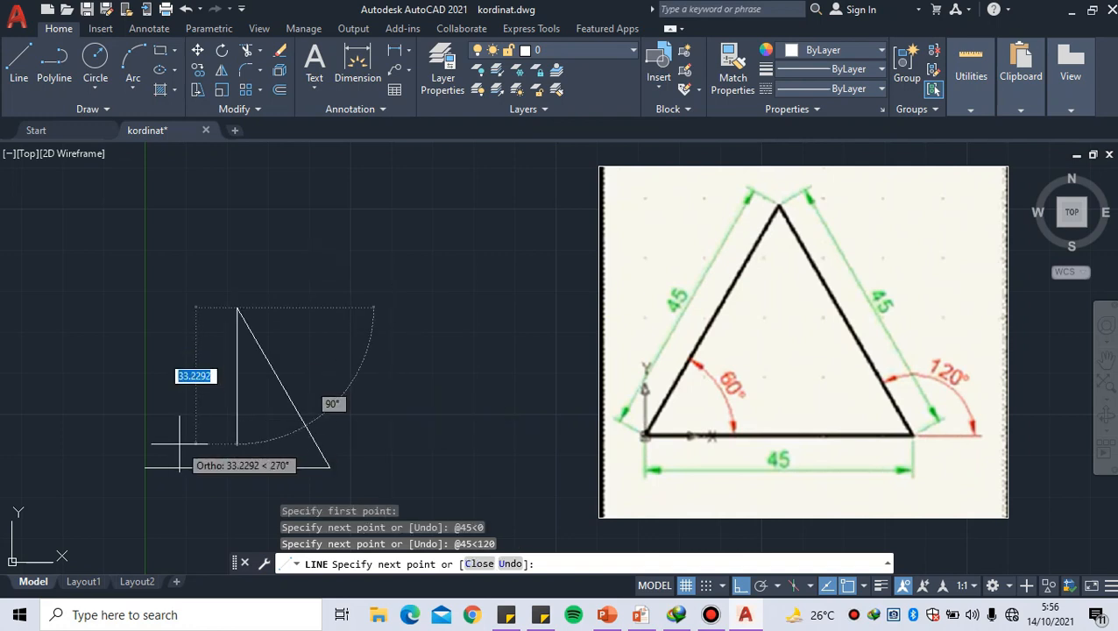
Close the triangle with its left slanted side to polar coordinate @-45<60 and finish the Line command
middle_click_drag(180, 443, 191, 450)
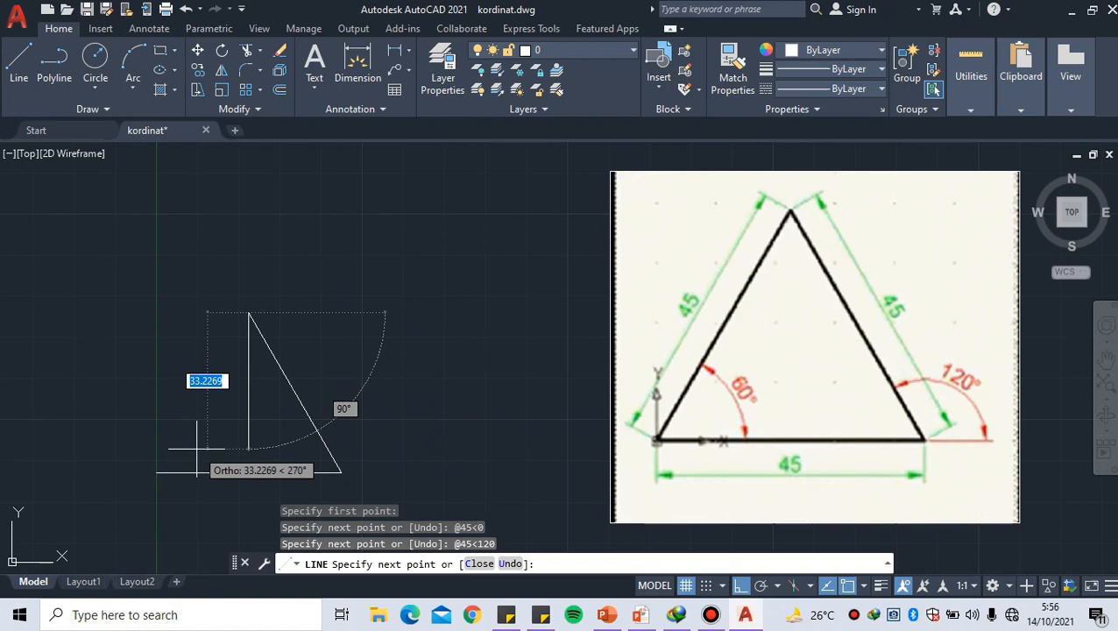
type("@")
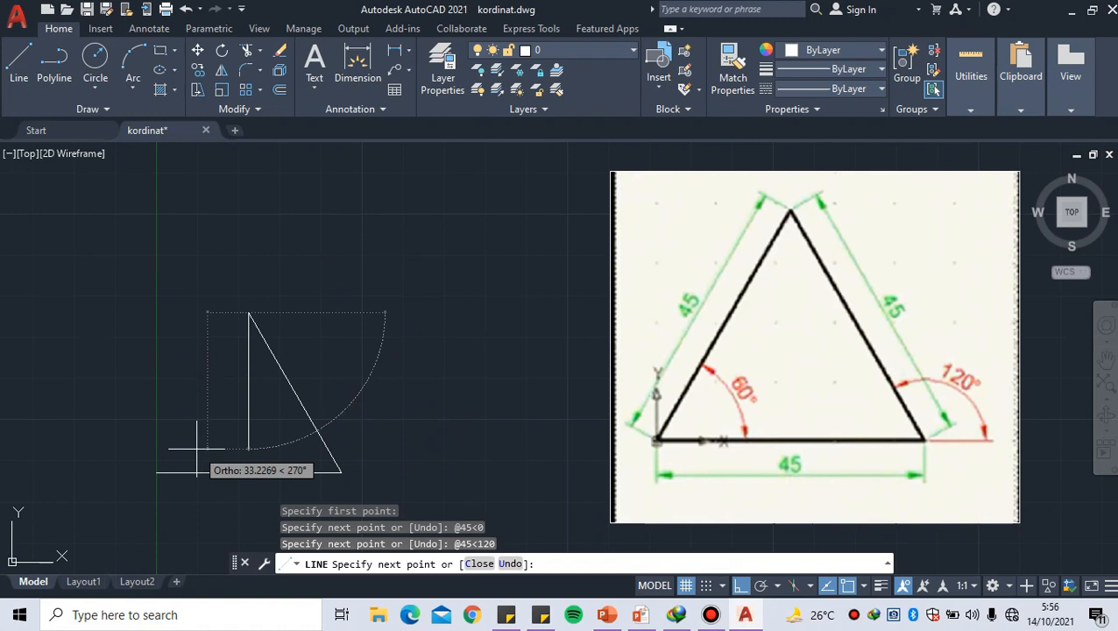
type("-45")
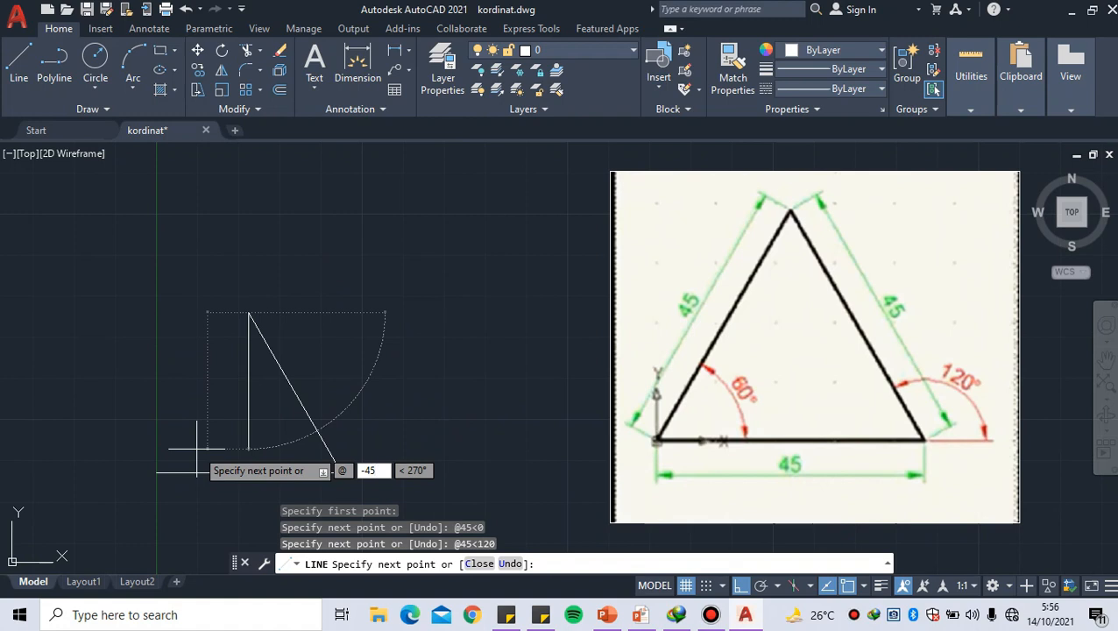
key("Tab")
type("60")
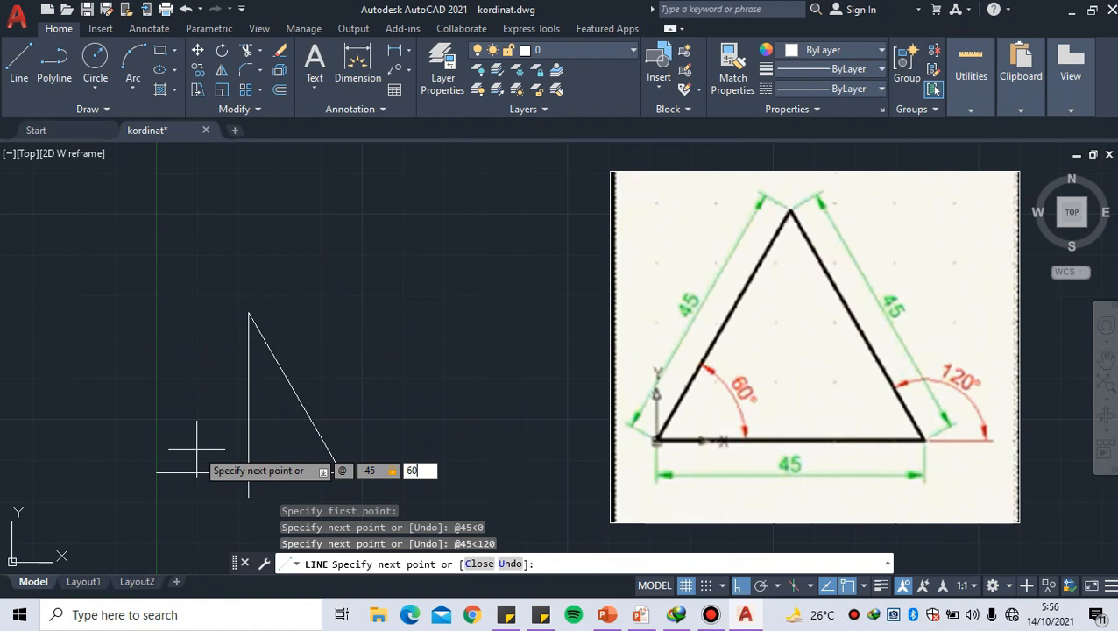
key("Return")
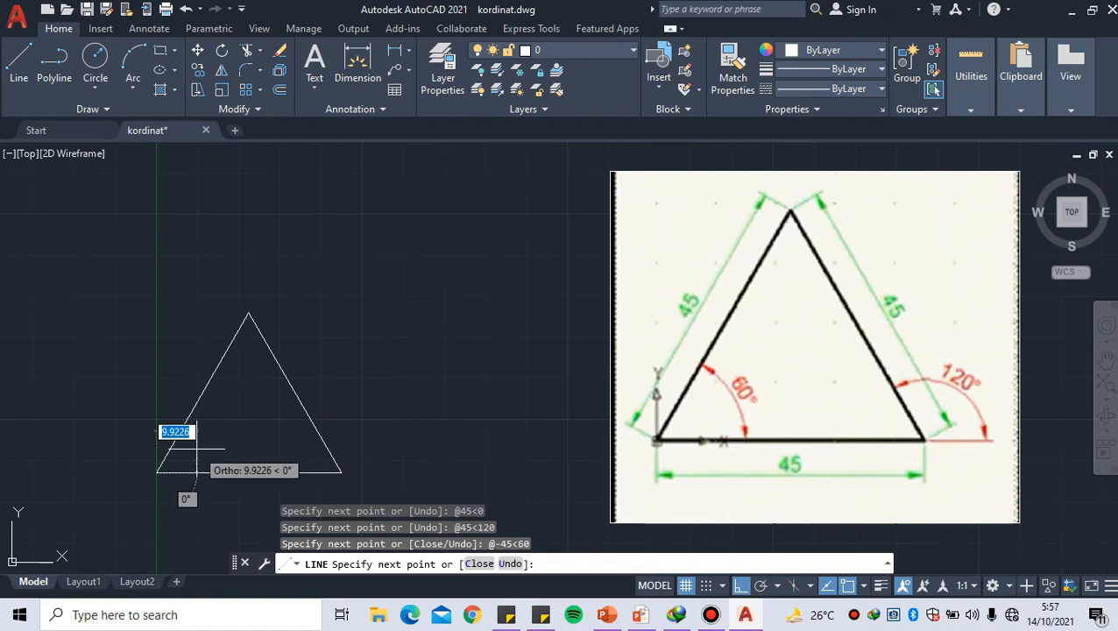
key("Return")
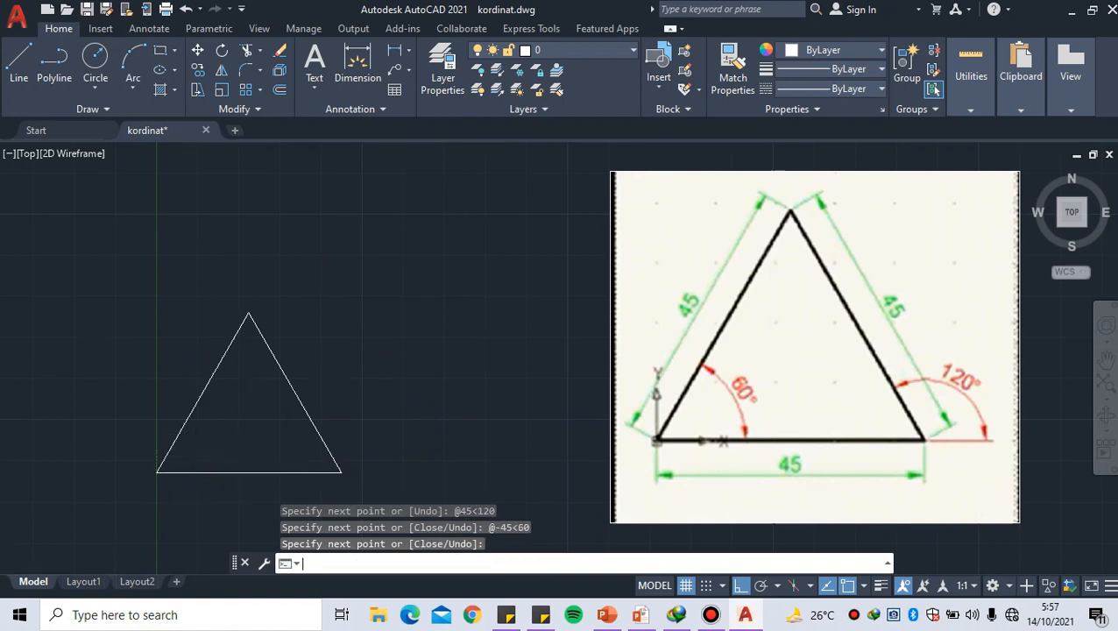
Review the three drawn profiles beside their reference images, and switch to the PowerPoint slideshow's closing slide
scroll(196, 448, "down", 1)
mouse_move(196, 449)
middle_mouse_down()
mouse_move(142, 374)
mouse_move(168, 260)
middle_mouse_up()
scroll(149, 349, "down", 4)
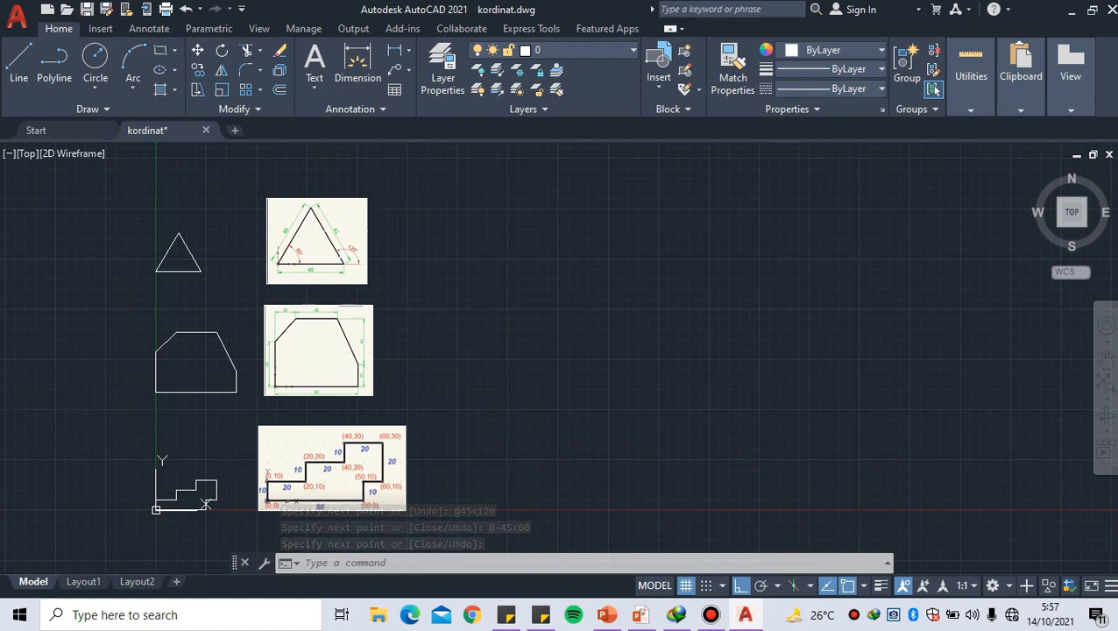
key("alt+Tab")
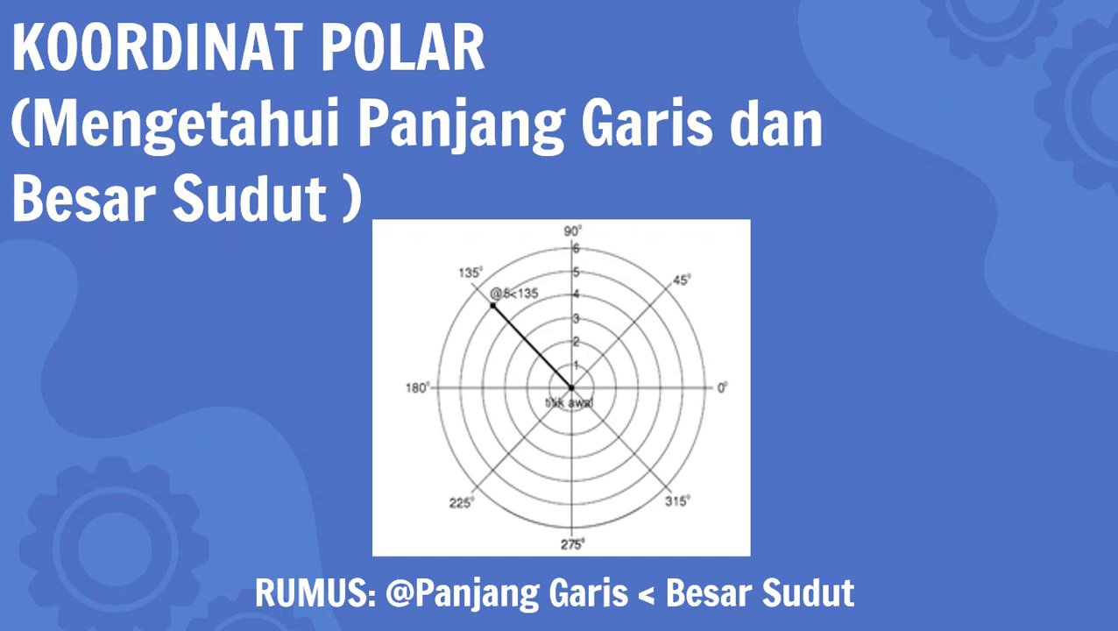
key("Right")
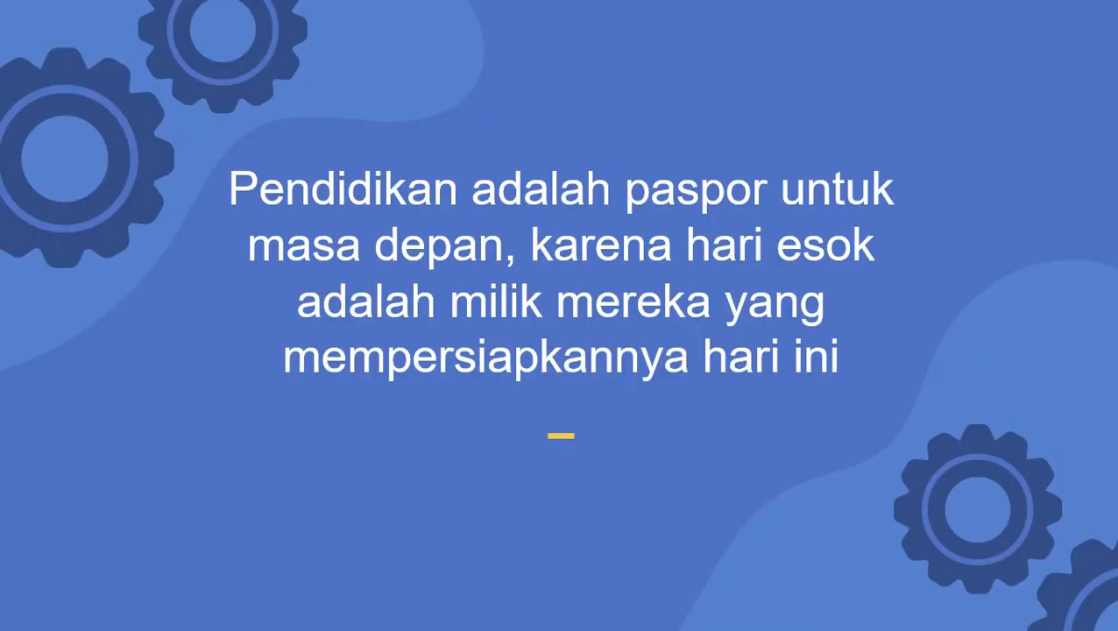